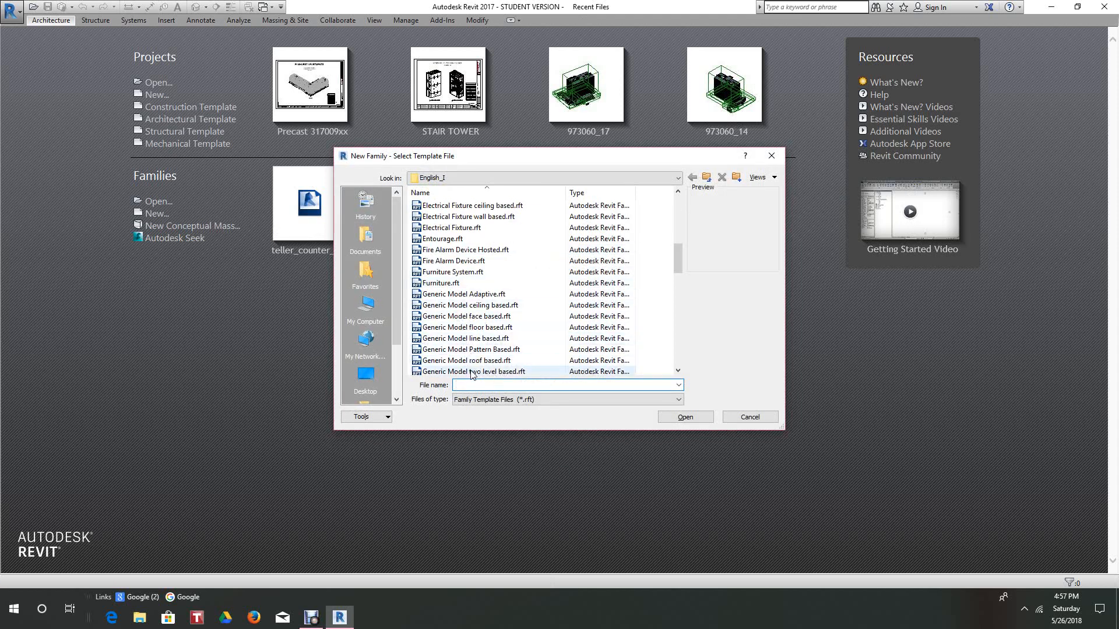
- Create a new family from the Generic Model.rft template
scroll(469, 367, "down", 2)
left_click(448, 328)
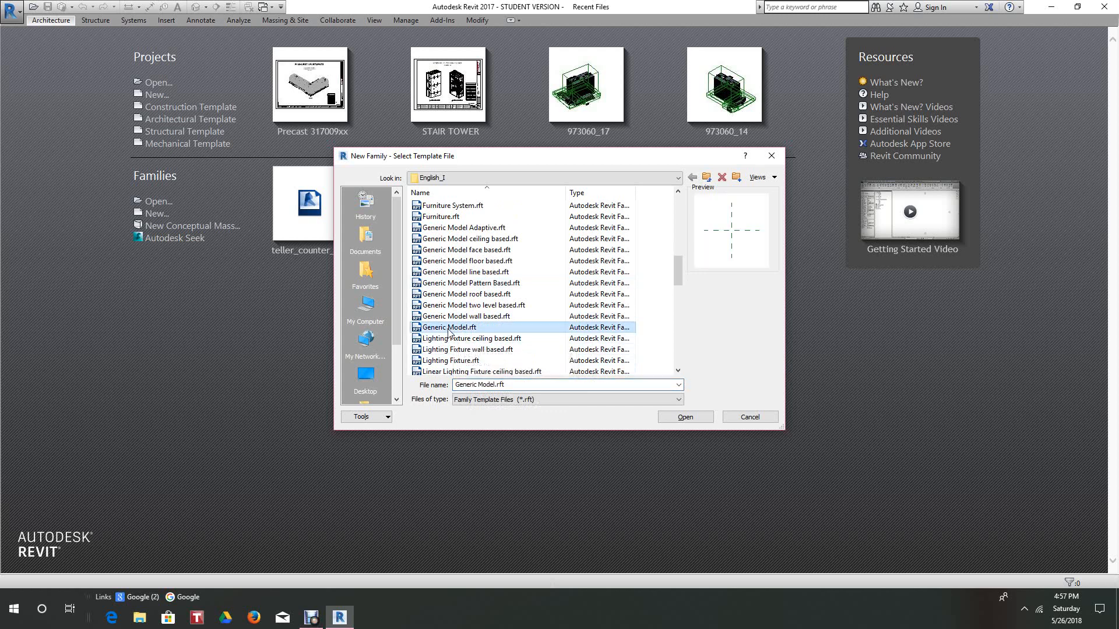
left_click(685, 425)
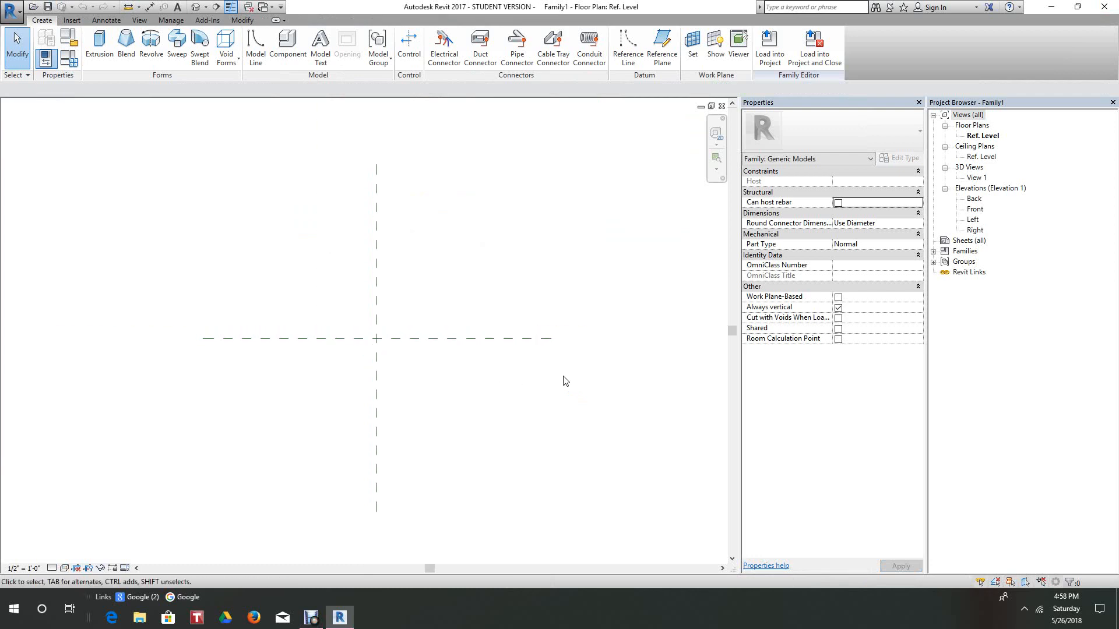
- Move the Properties palette to the opposite side of the drawing area, away from the Project Browser
left_click_drag(789, 103, 18, 117)
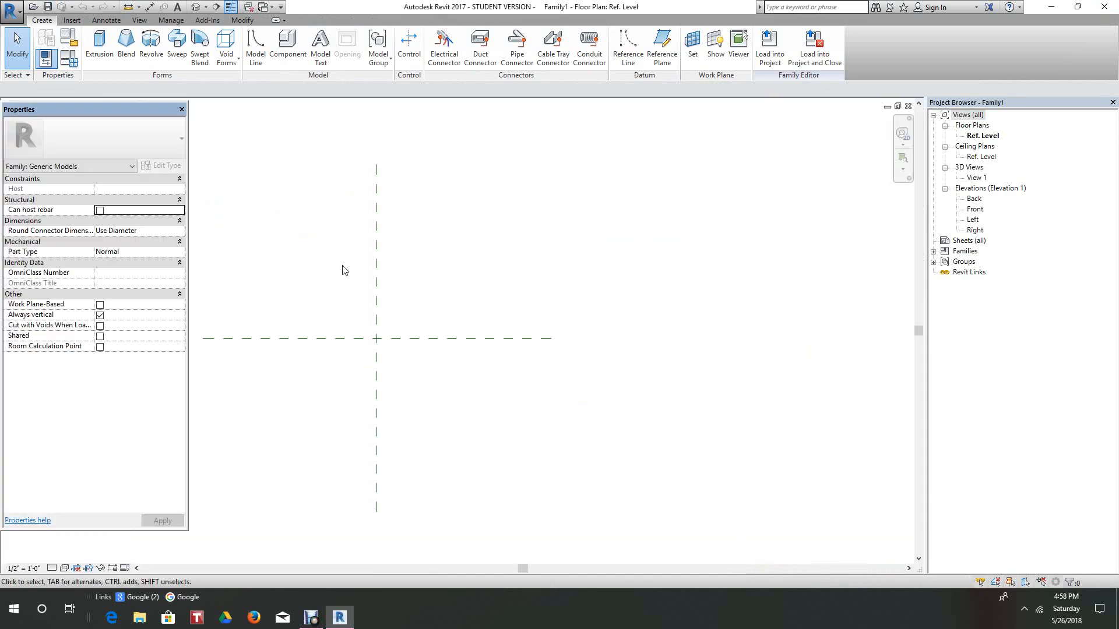
middle_click_drag(469, 316, 537, 292)
scroll(507, 319, "up", 2)
scroll(512, 260, "down", 1)
middle_click_drag(521, 246, 618, 276)
scroll(533, 257, "up", 3)
scroll(605, 272, "up", 2)
scroll(617, 277, "down", 1)
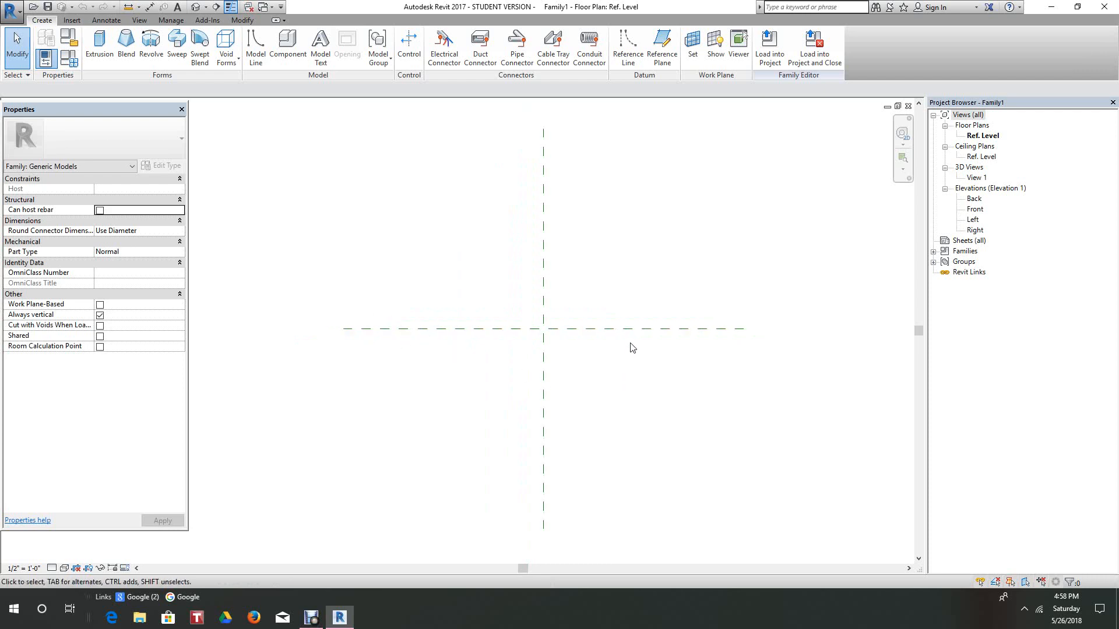
- Examine the names and properties of the Center (Front/Back) and Center (Left/Right) reference planes in the floor plan
left_click(668, 396)
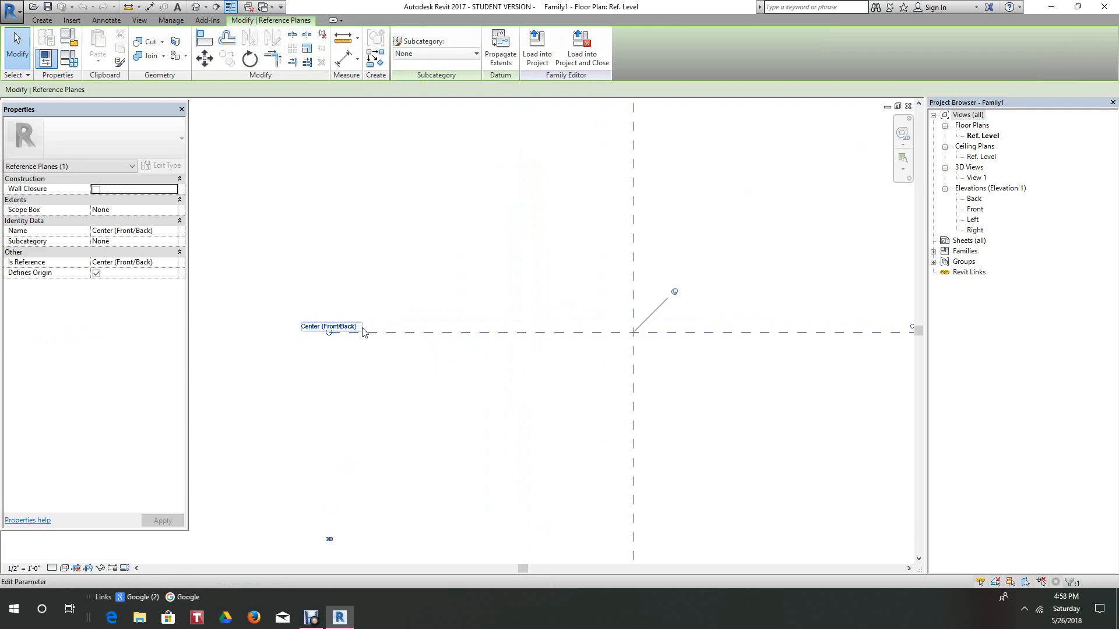
middle_click_drag(358, 333, 398, 349)
middle_click_drag(512, 382, 413, 371)
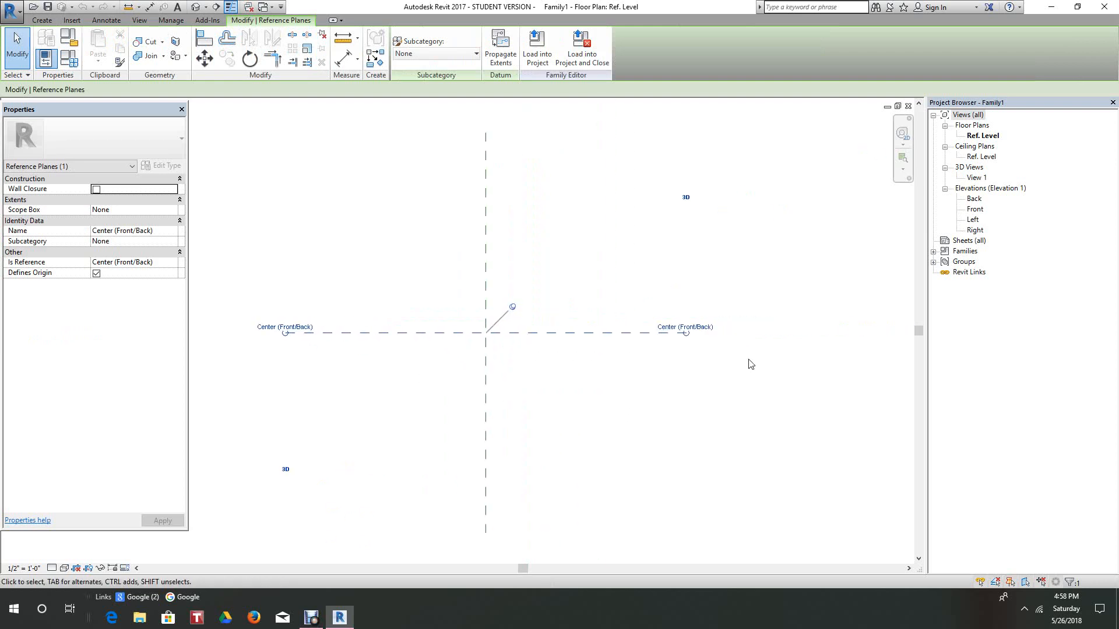
scroll(757, 362, "up", 1)
left_click(587, 399)
left_click(443, 414)
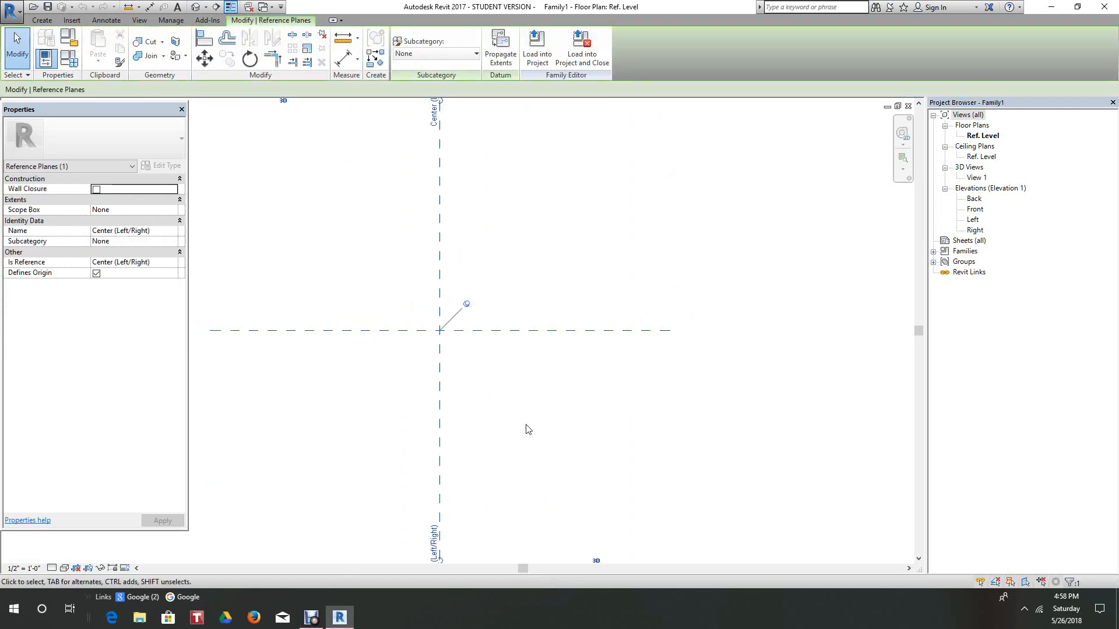
scroll(553, 423, "down", 1)
middle_click_drag(573, 422, 614, 408)
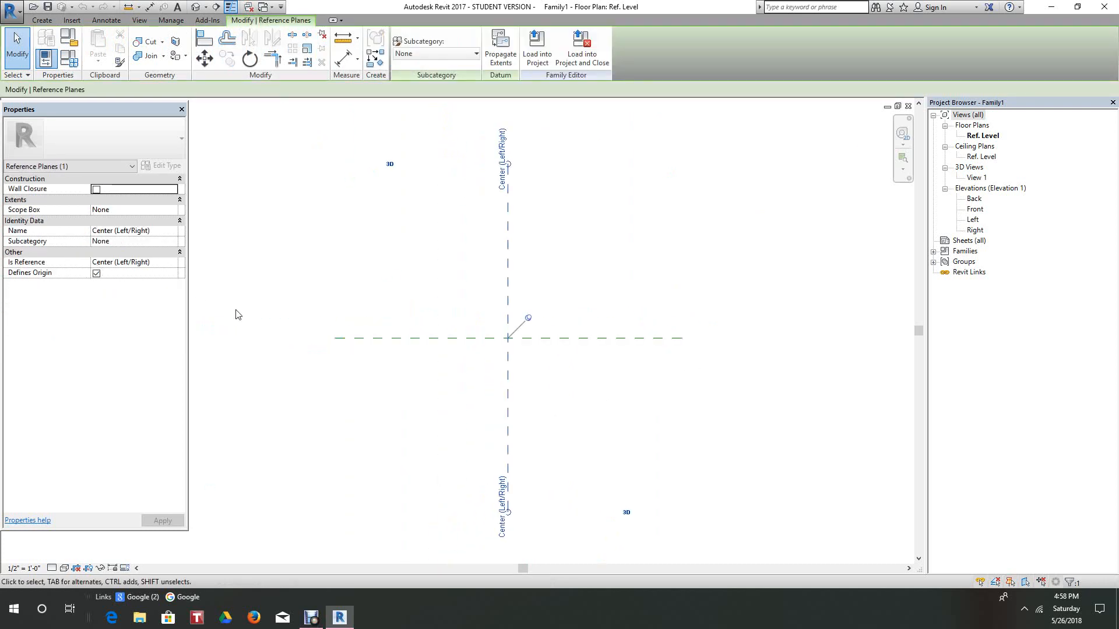
middle_click_drag(540, 284, 534, 281)
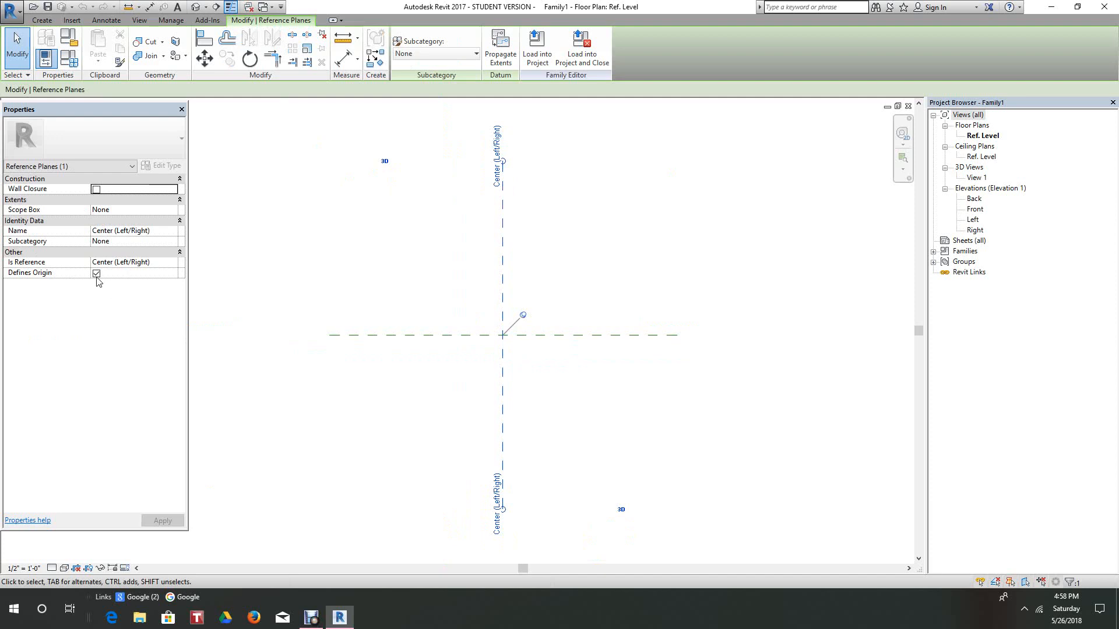
left_click(377, 294)
scroll(388, 299, "down", 2)
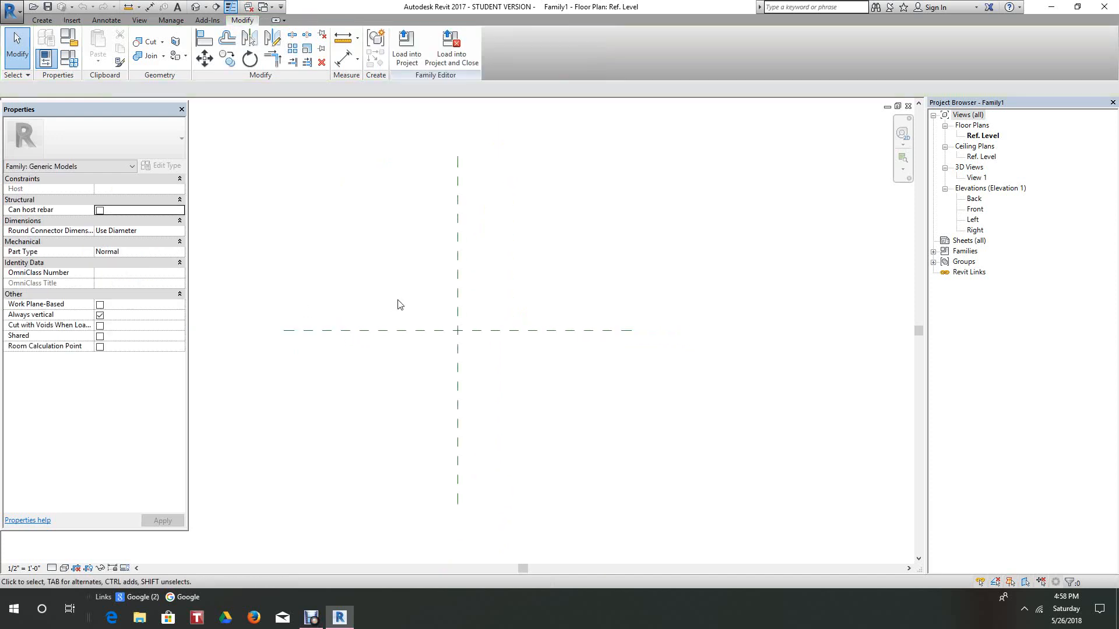
scroll(456, 328, "up", 4)
scroll(478, 337, "down", 3)
middle_click_drag(506, 355, 550, 375)
scroll(539, 355, "up", 1)
scroll(539, 355, "down", 3)
middle_click_drag(457, 288, 553, 365)
scroll(452, 279, "up", 1)
scroll(458, 283, "down", 3)
scroll(459, 283, "down", 3)
scroll(514, 351, "down", 2)
scroll(527, 352, "up", 2)
scroll(788, 315, "down", 1)
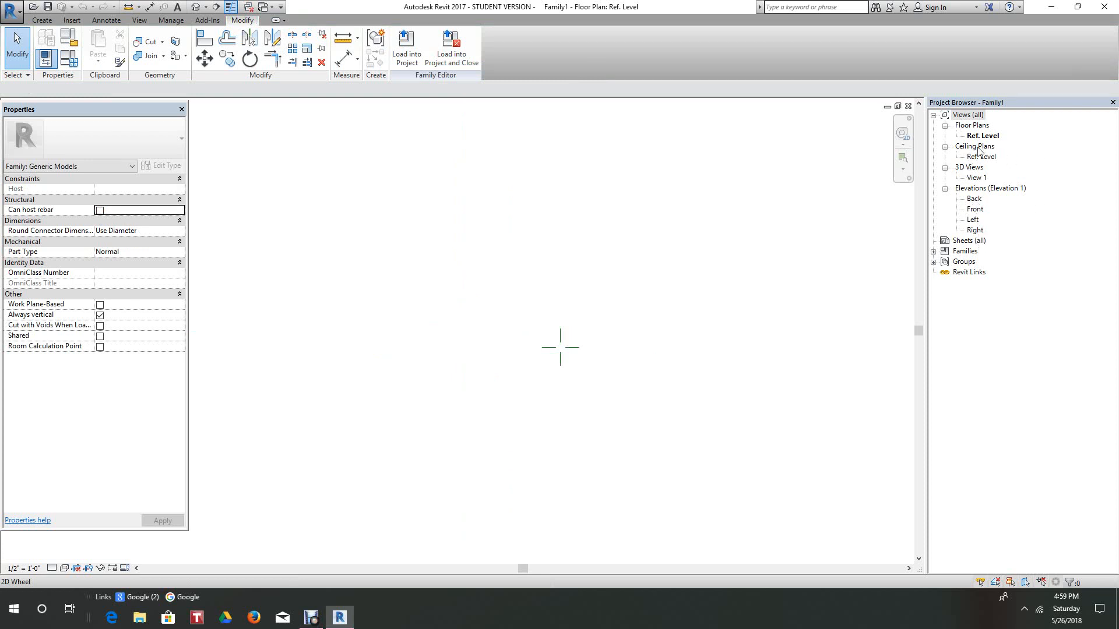
scroll(588, 350, "up", 1)
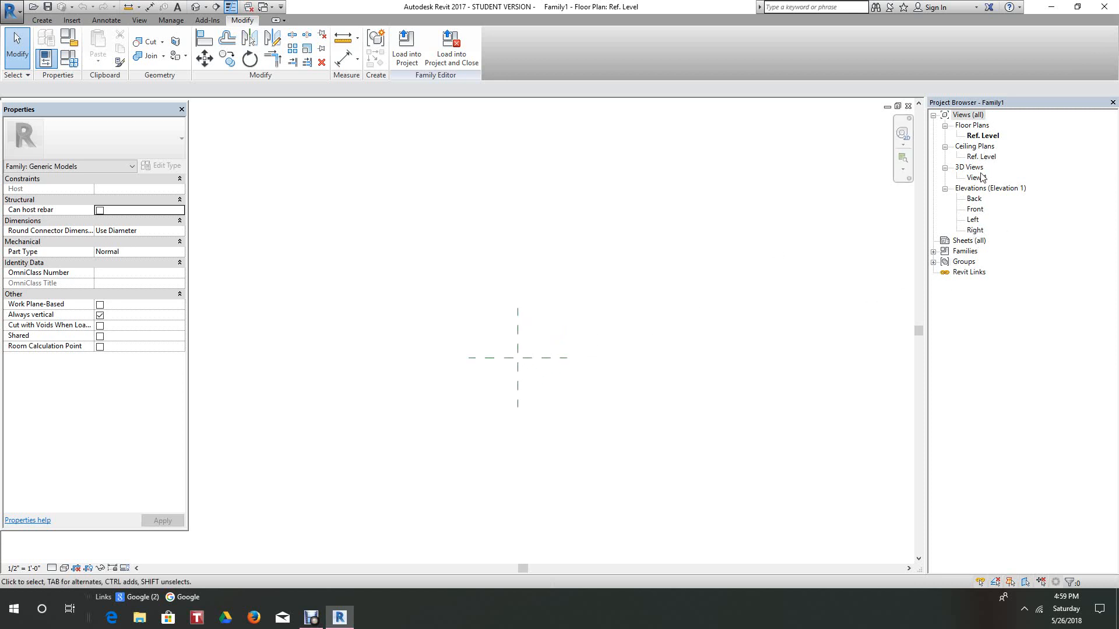
- Open the Front elevation and inspect the horizontal reference plane that coincides with the Ref. Level line
double_click(976, 209)
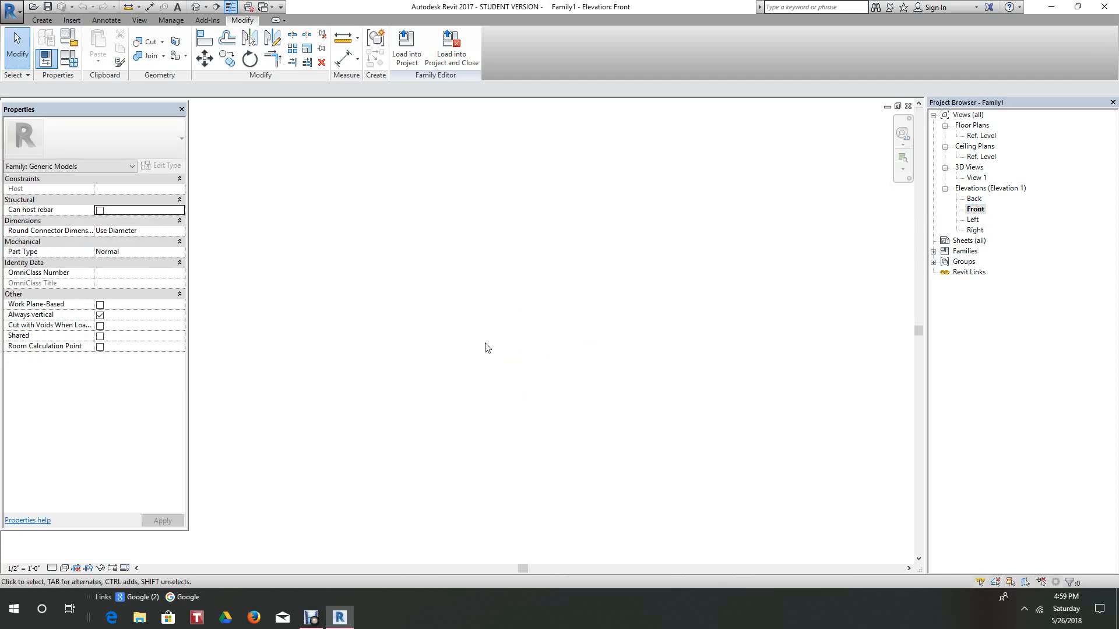
scroll(524, 361, "up", 5)
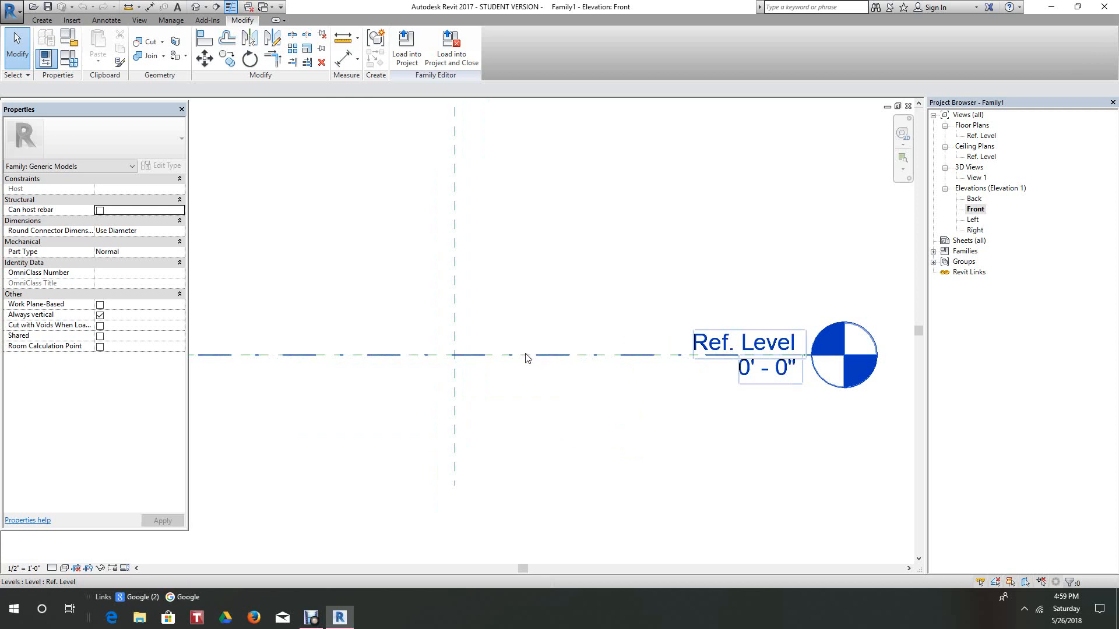
key("Tab")
key("Tab")
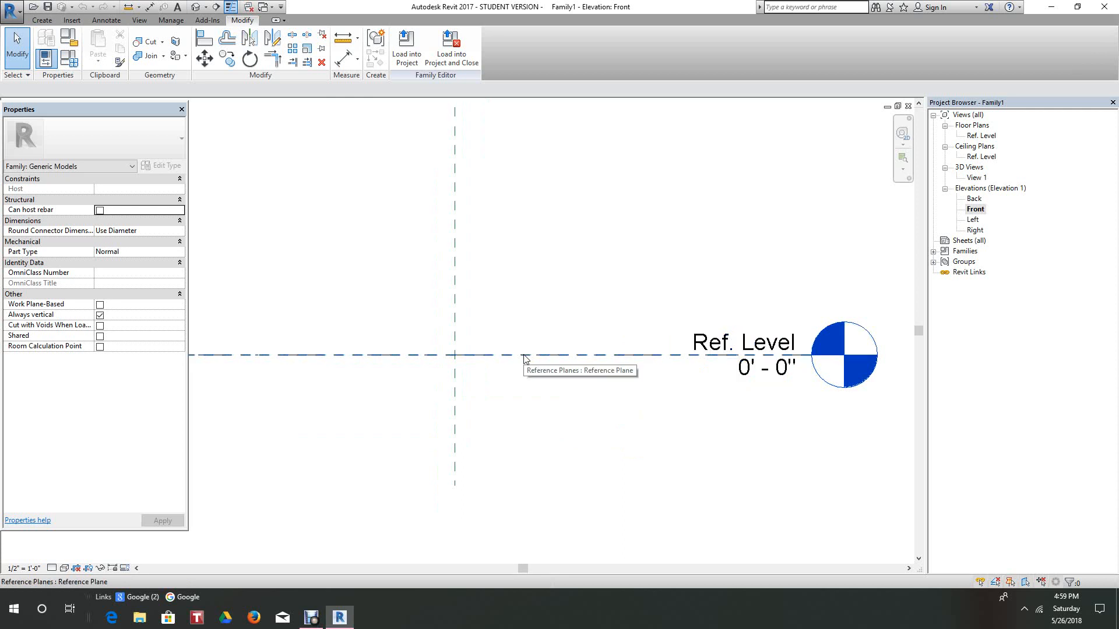
left_click(524, 358)
scroll(600, 419, "down", 3)
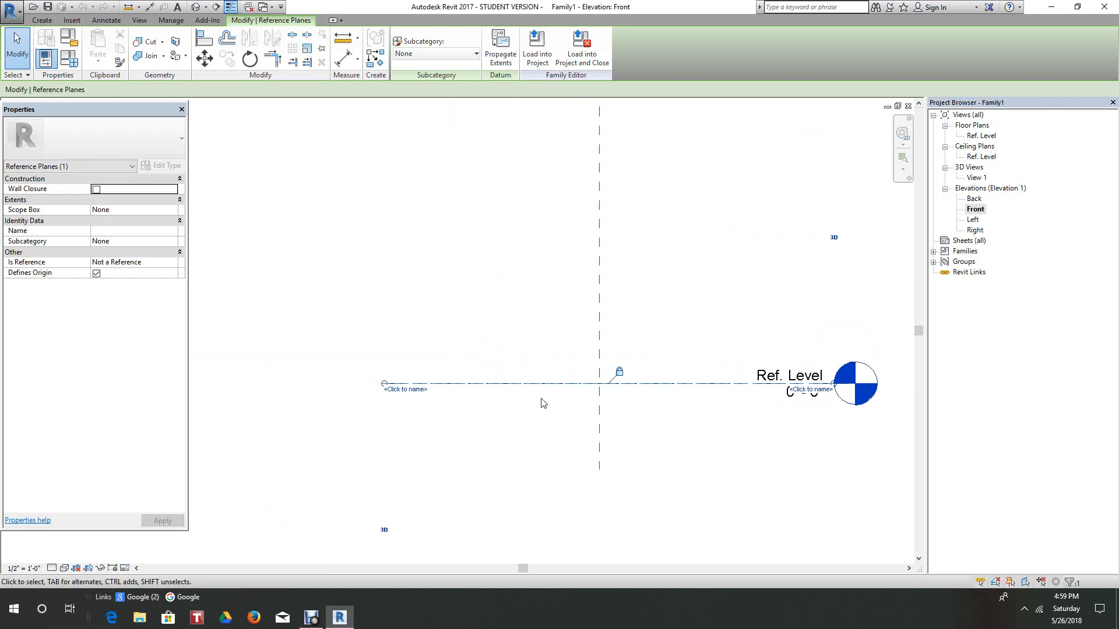
scroll(411, 392, "up", 3)
middle_click_drag(442, 395, 341, 377)
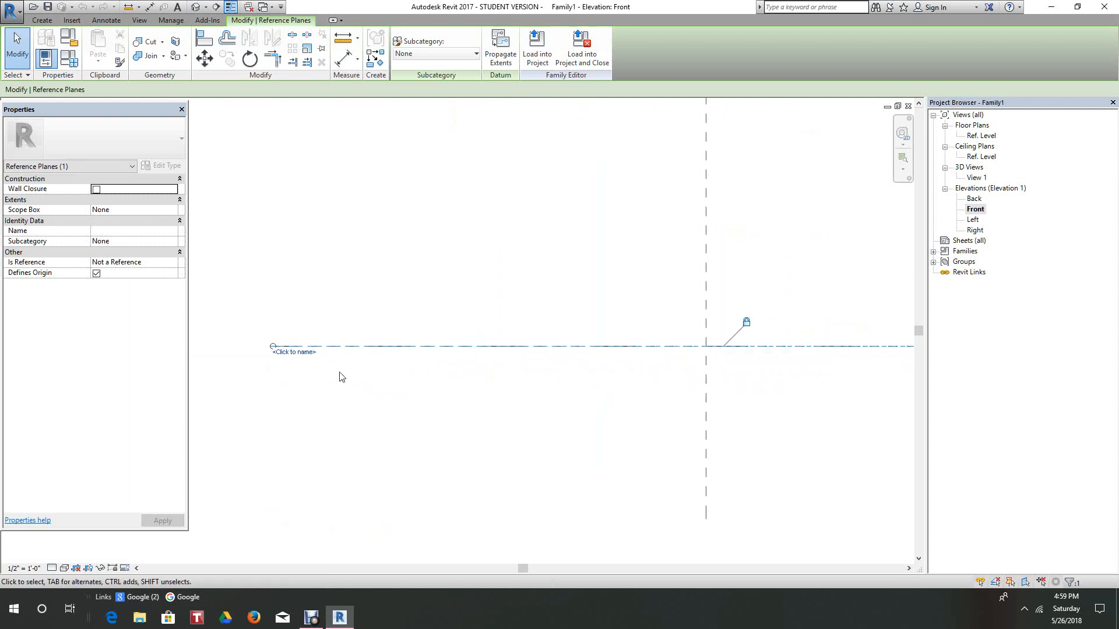
scroll(329, 370, "up", 1)
scroll(350, 367, "down", 3)
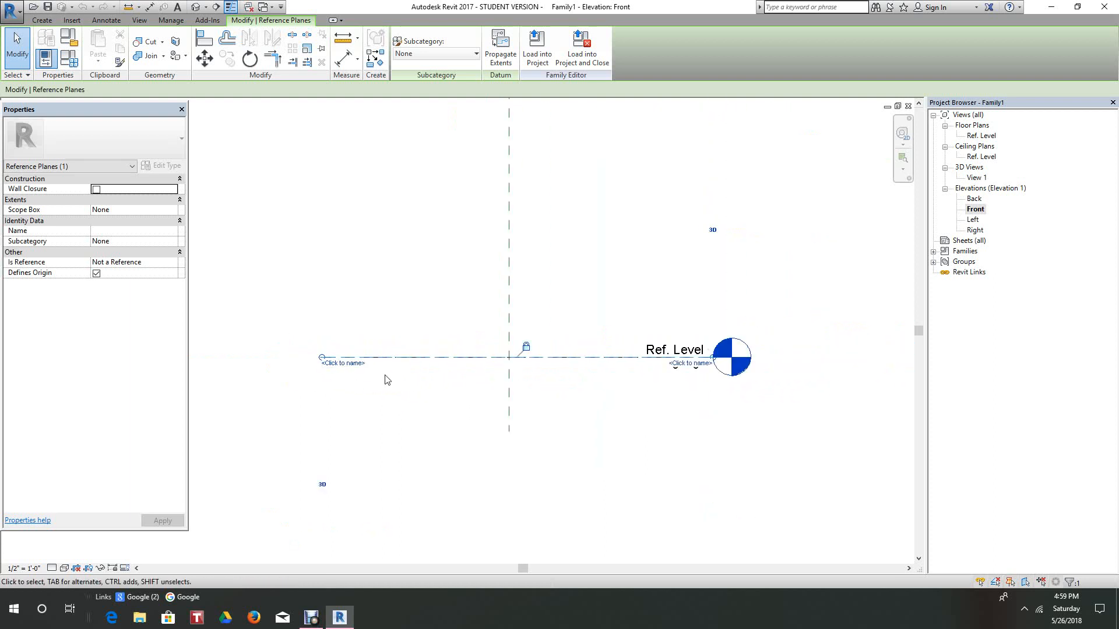
- Open the Left elevation and examine its reference planes and level line
double_click(973, 219)
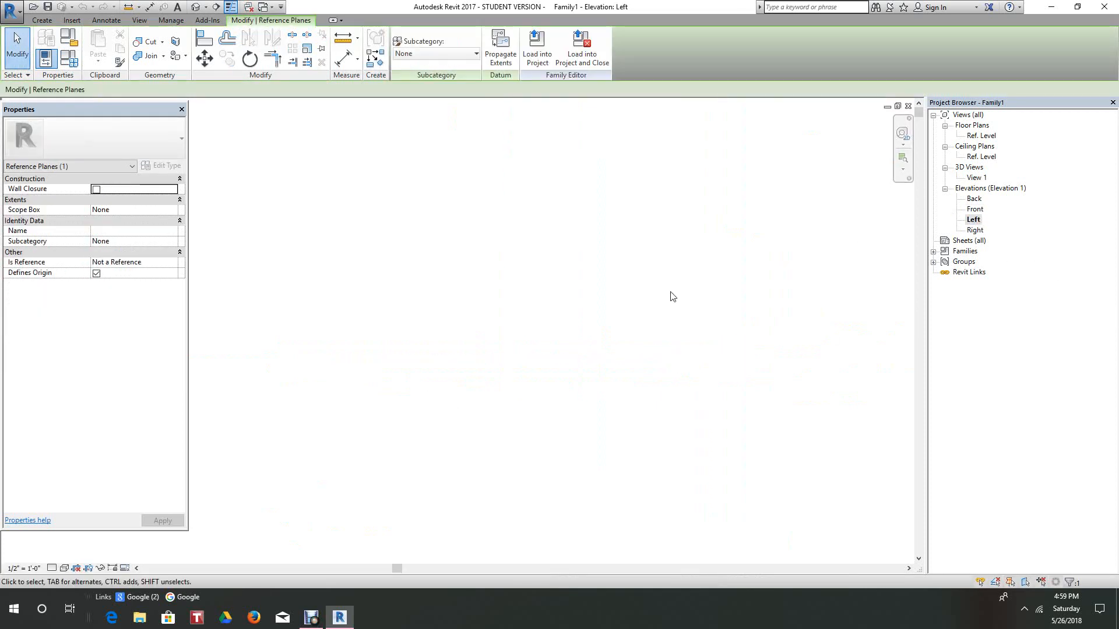
middle_click_drag(670, 295, 681, 302)
scroll(676, 294, "down", 2)
middle_click(676, 291)
middle_click(676, 291)
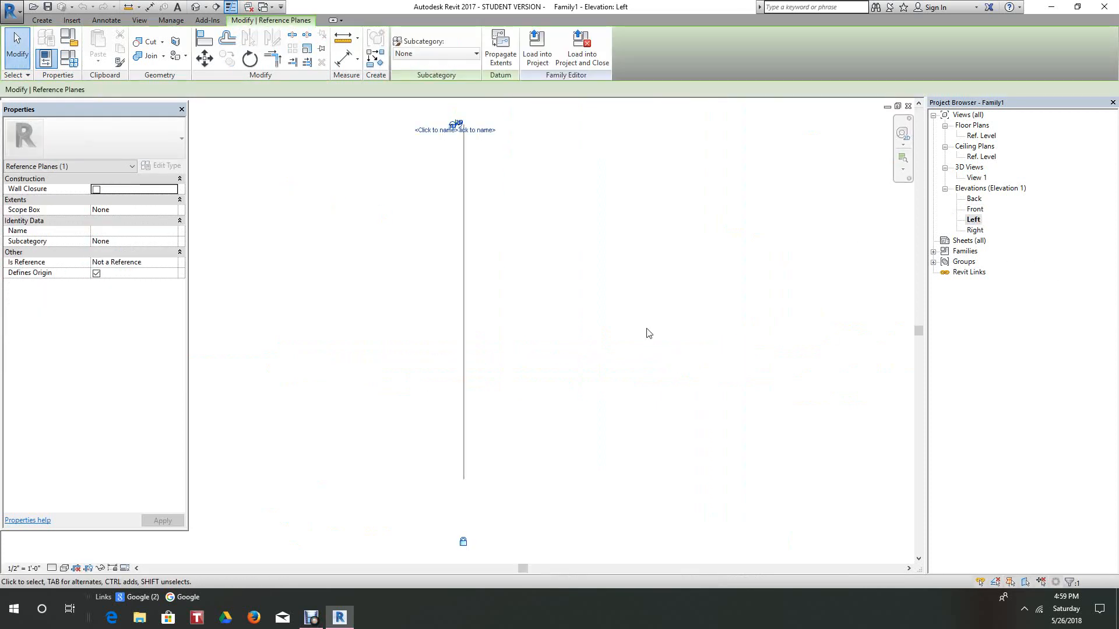
scroll(546, 332, "down", 1)
middle_click_drag(547, 329, 551, 364)
left_click(537, 331)
scroll(533, 327, "up", 2)
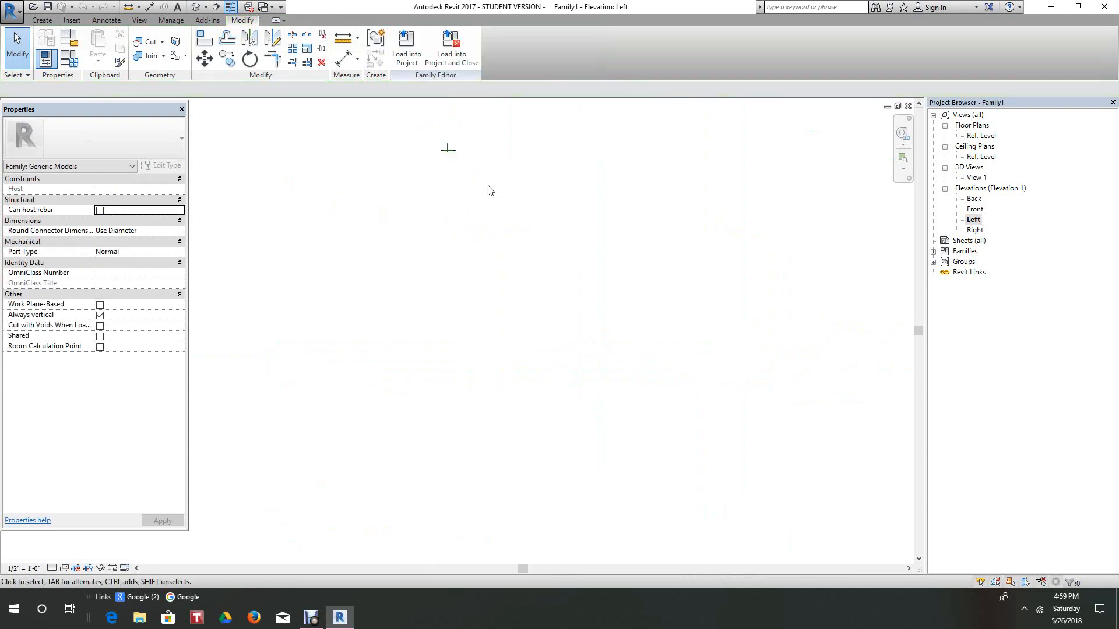
middle_click_drag(486, 175, 639, 467)
scroll(651, 467, "down", 5)
middle_click_drag(729, 533, 780, 467)
scroll(552, 360, "up", 3)
scroll(597, 439, "up", 5)
middle_click_drag(595, 431, 604, 533)
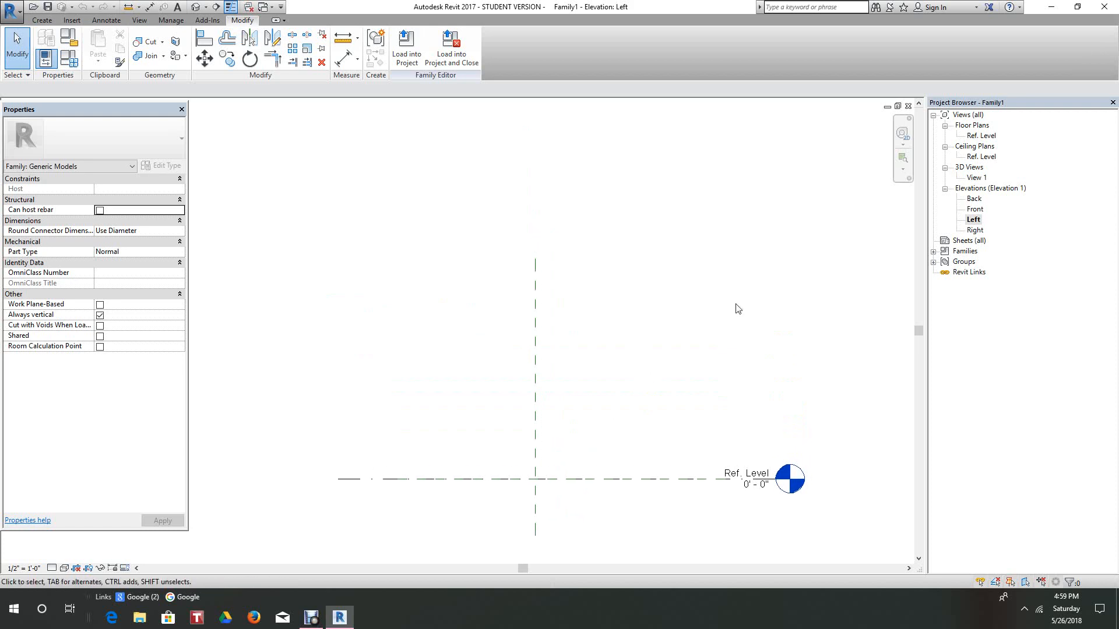
- In the Ref. Level floor plan, draw a vertical reference plane about 4'-5" to the left of the Center (Left/Right) plane
double_click(983, 136)
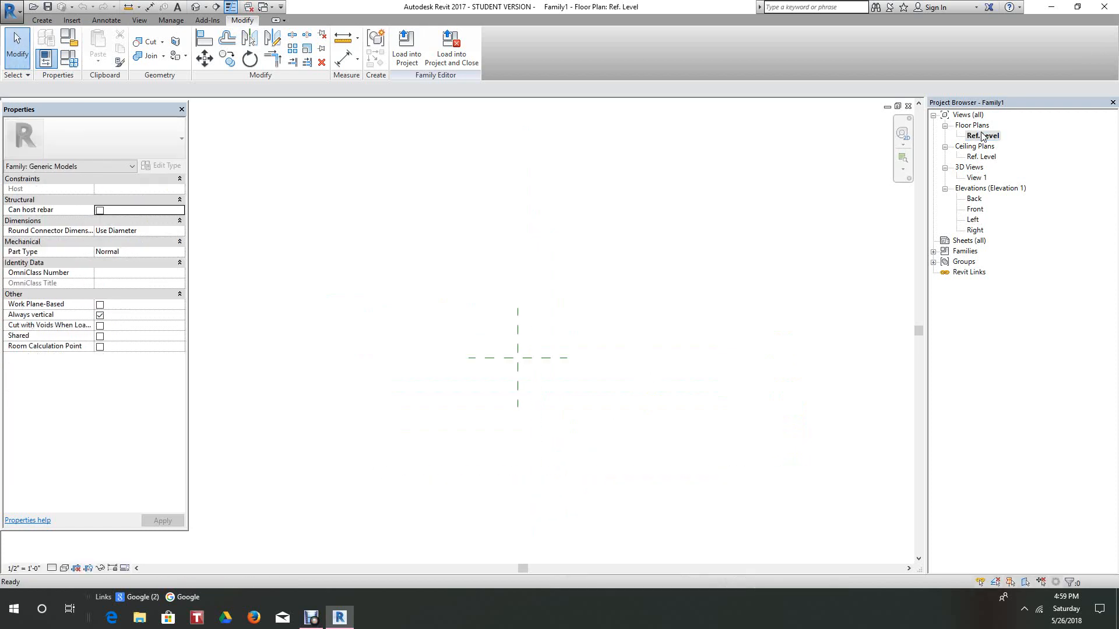
scroll(648, 260, "down", 1)
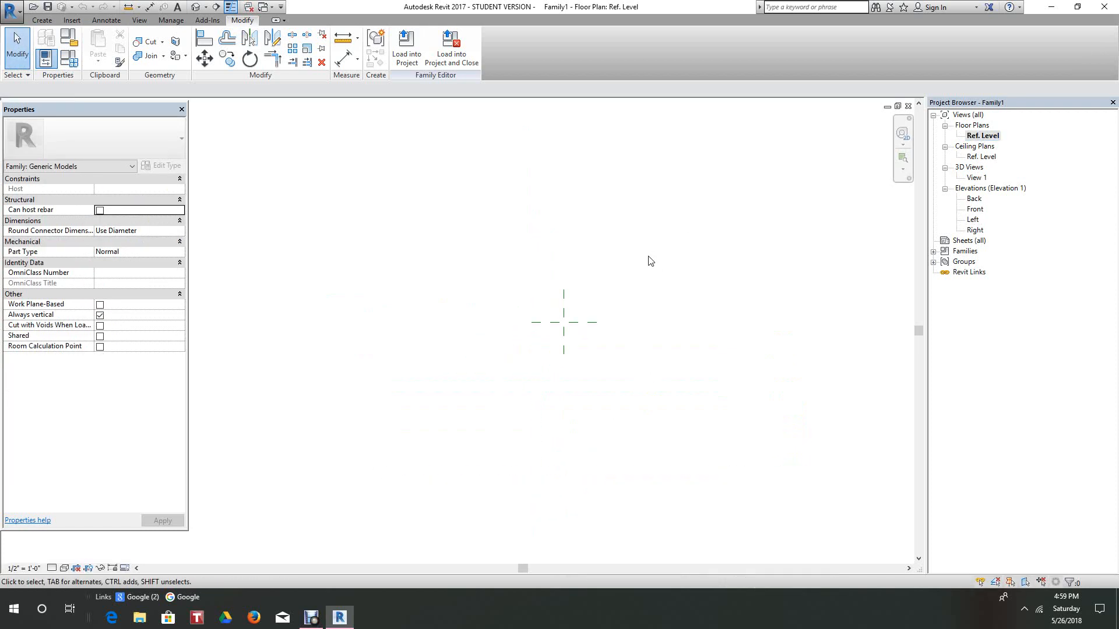
middle_click(649, 259)
middle_click(649, 258)
middle_click_drag(547, 270, 614, 309)
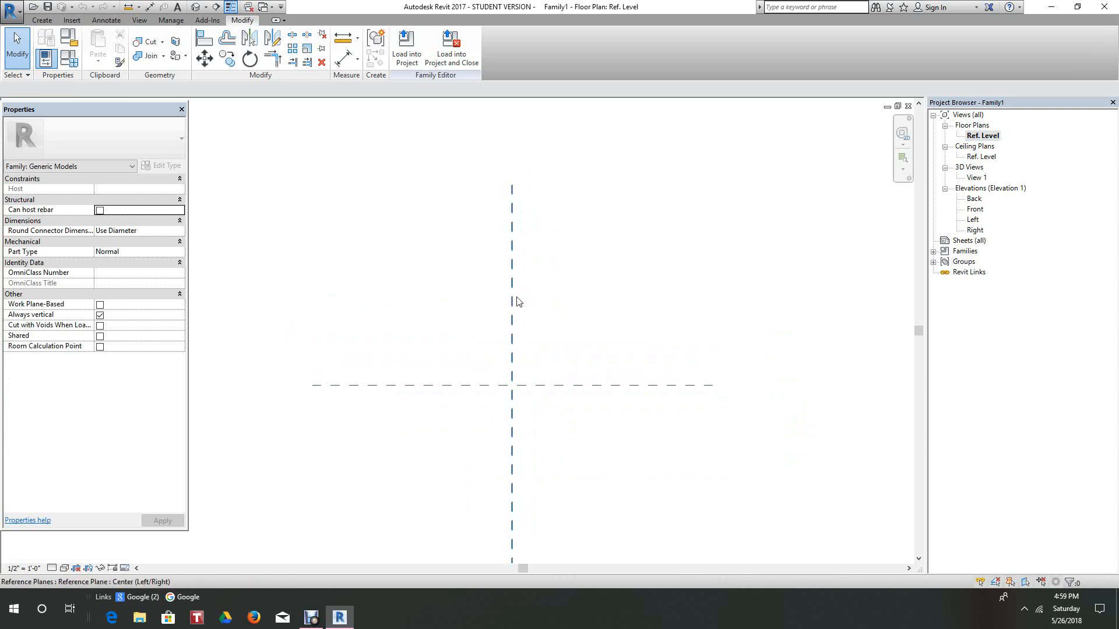
left_click(43, 21)
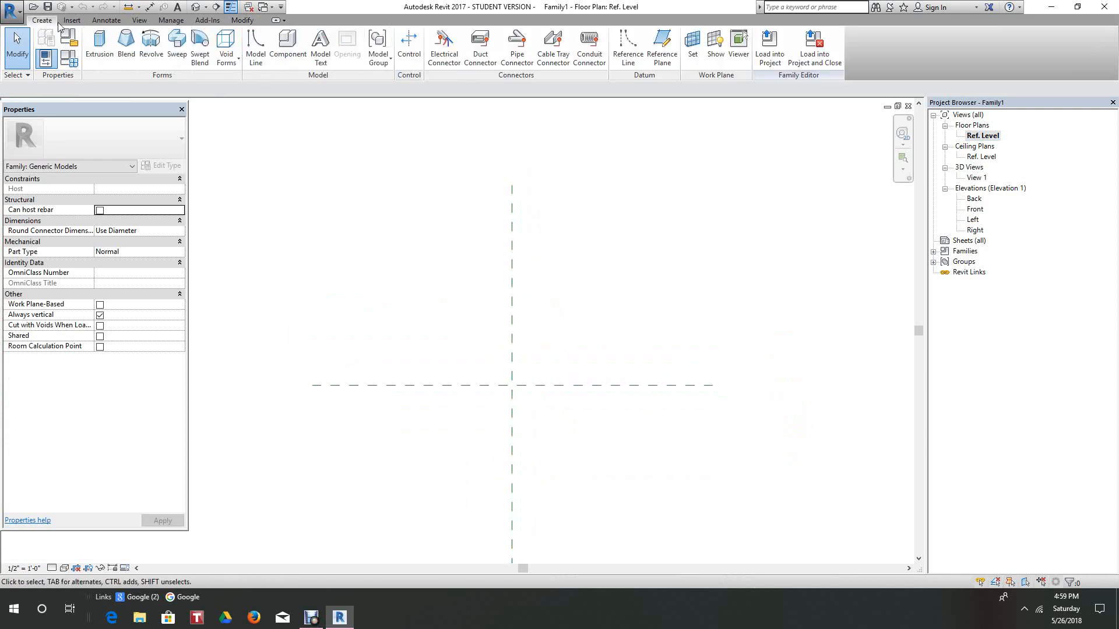
left_click(662, 46)
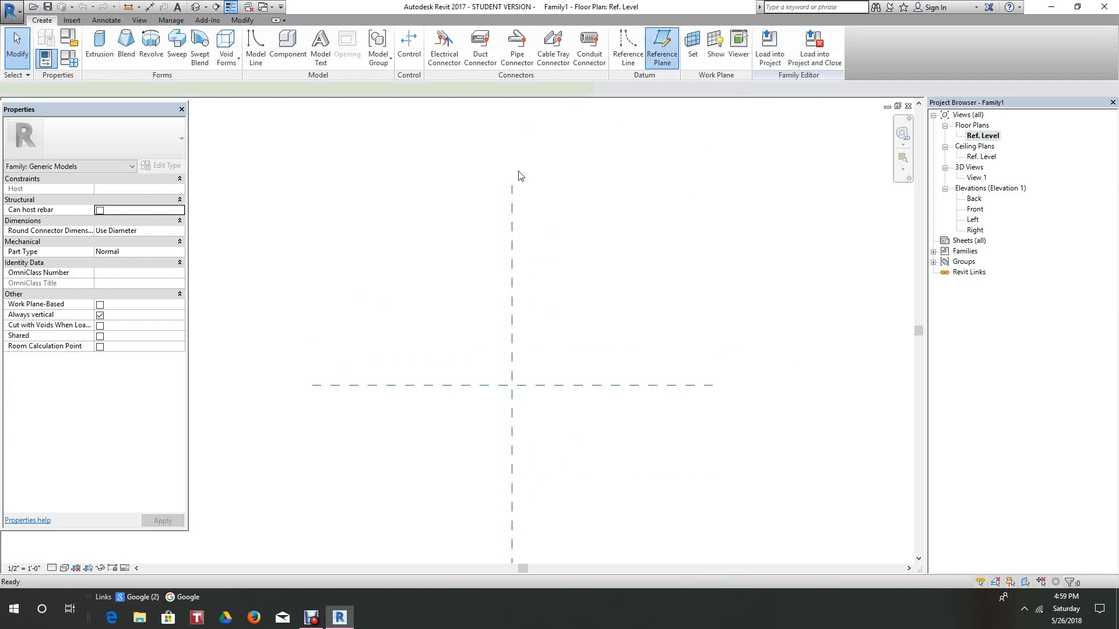
left_click(334, 178)
scroll(334, 475, "down", 2)
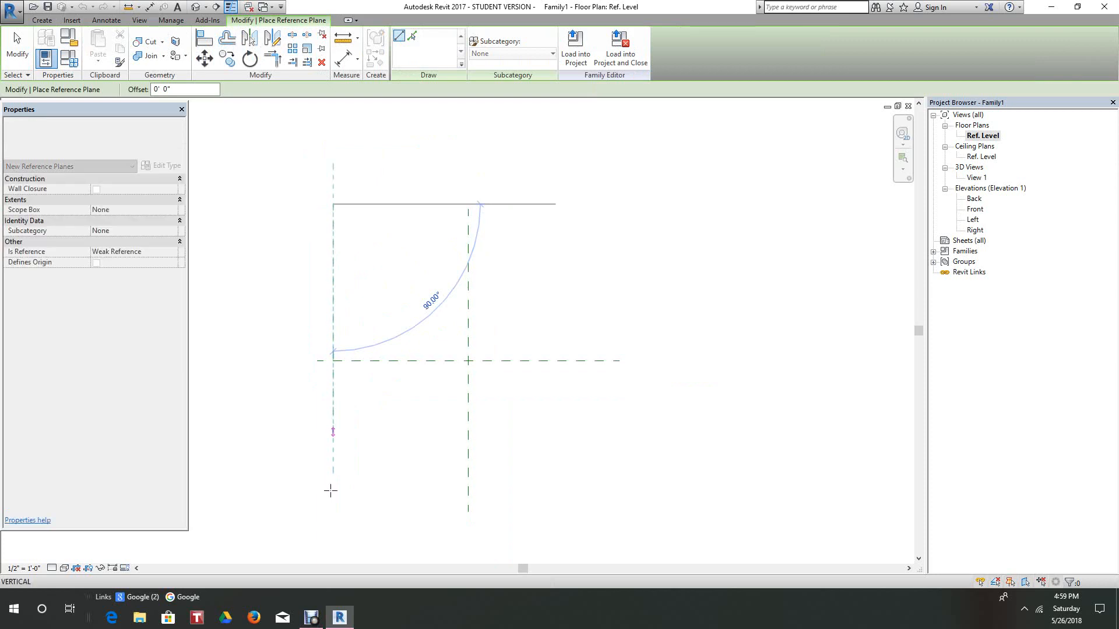
left_click(334, 512)
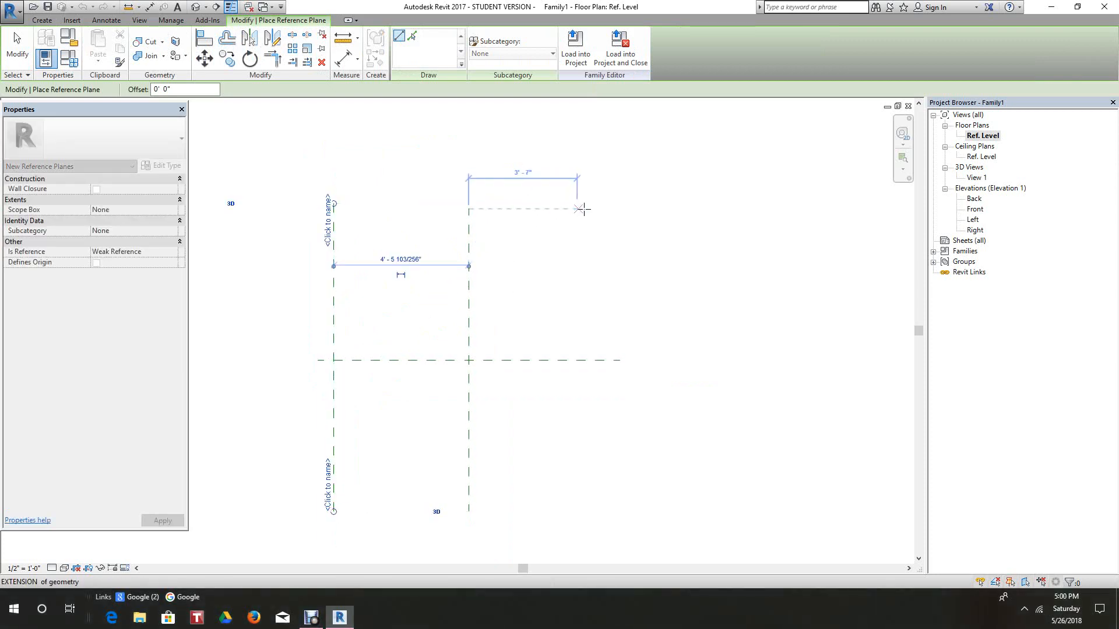
- Draw a second vertical reference plane about 4'-5" to the right of the Center (Left/Right) plane and end the command
left_click(603, 202)
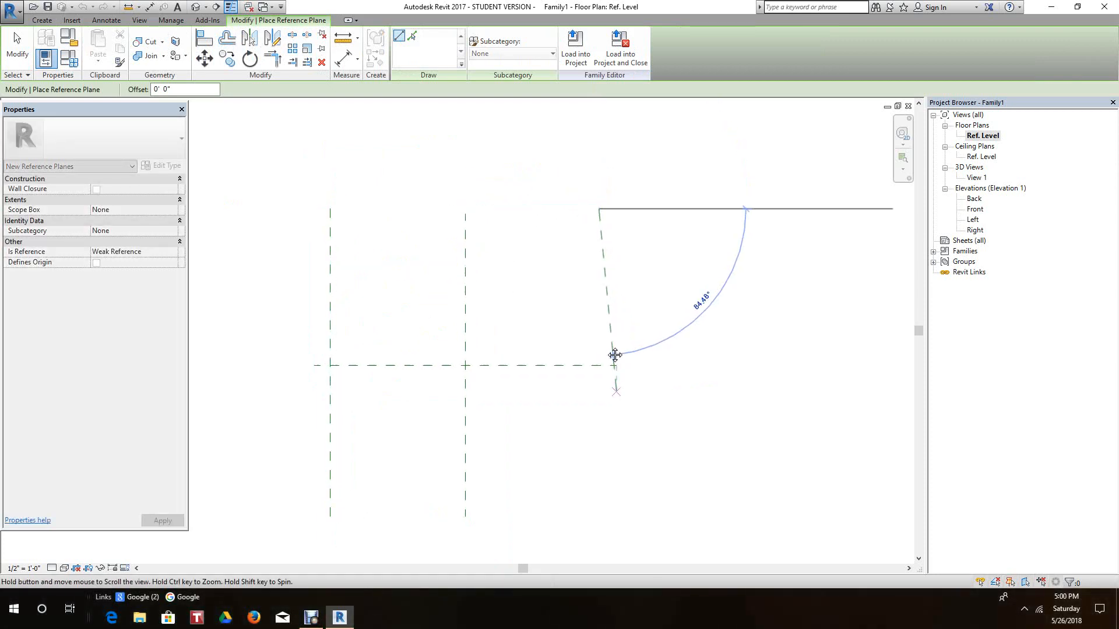
scroll(612, 355, "down", 1)
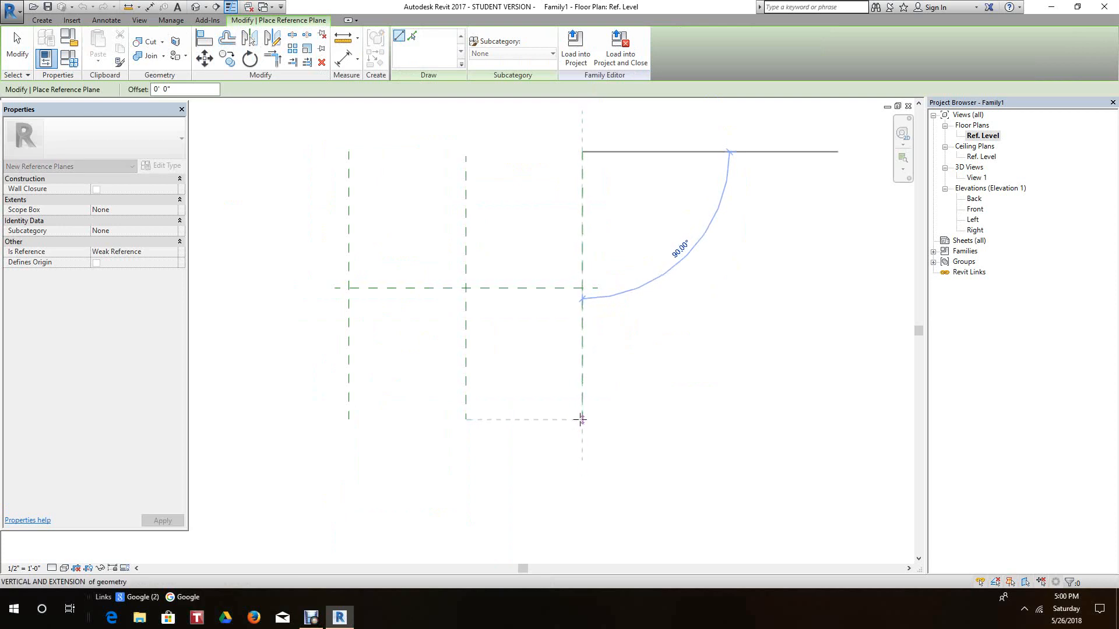
left_click(582, 420)
right_click(623, 388)
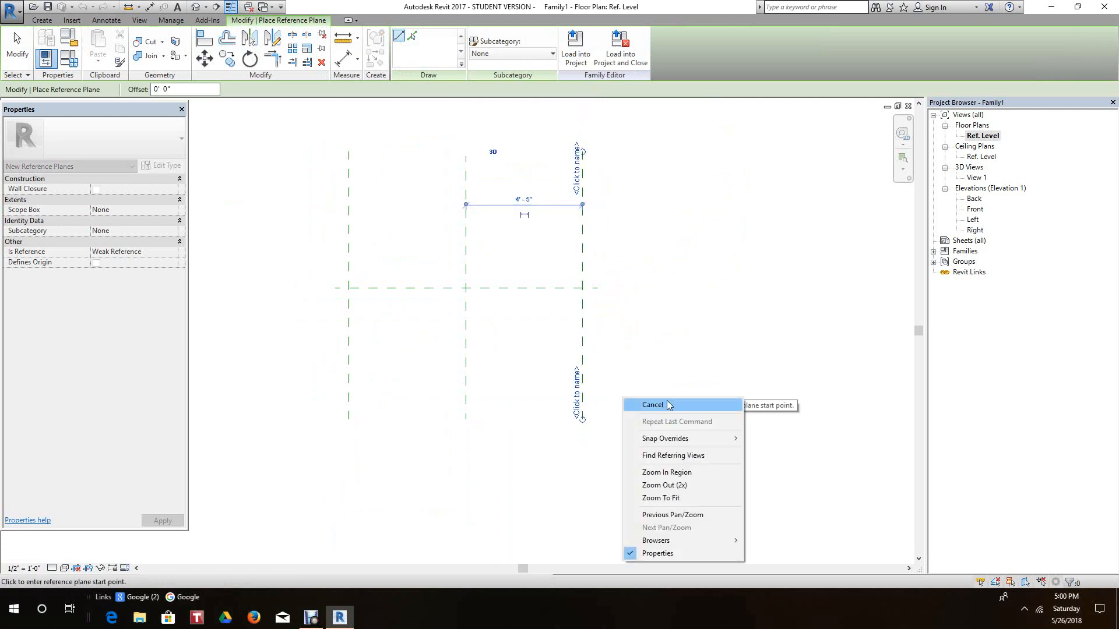
left_click(650, 405)
right_click(650, 288)
left_click(658, 291)
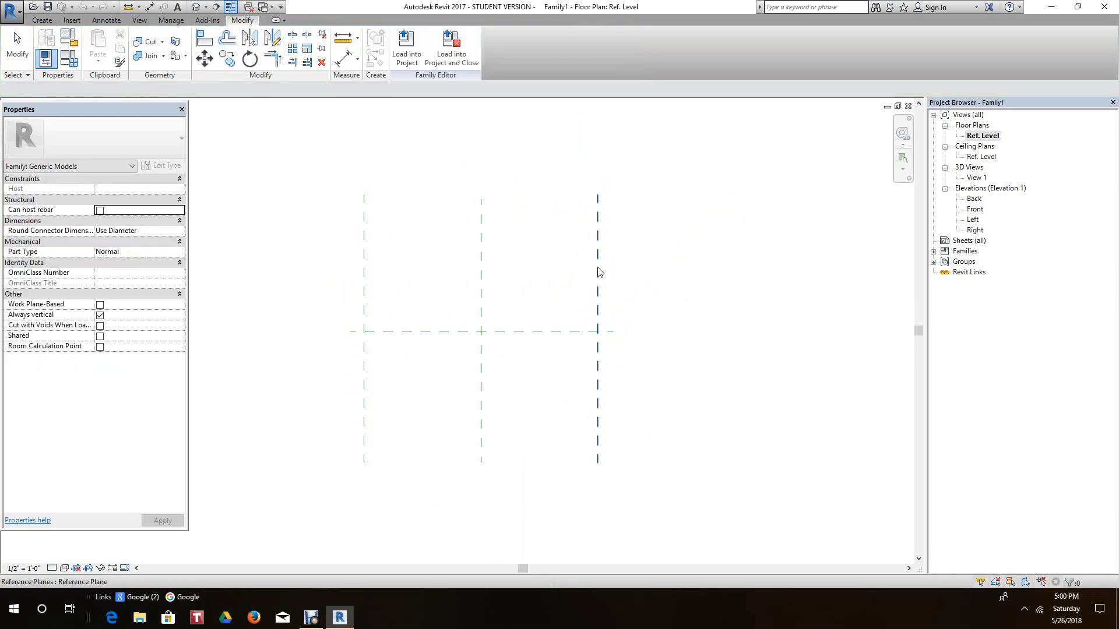
- Name the reference plane on the right side of the center plane "right" and reselect it to check the name
left_click(604, 277)
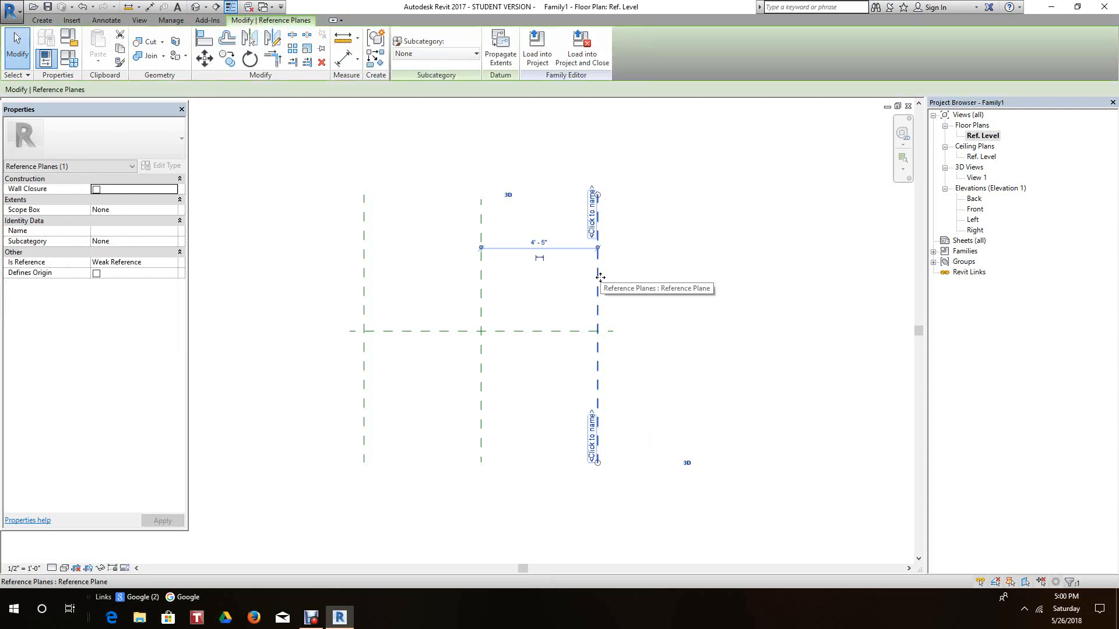
left_click(591, 220)
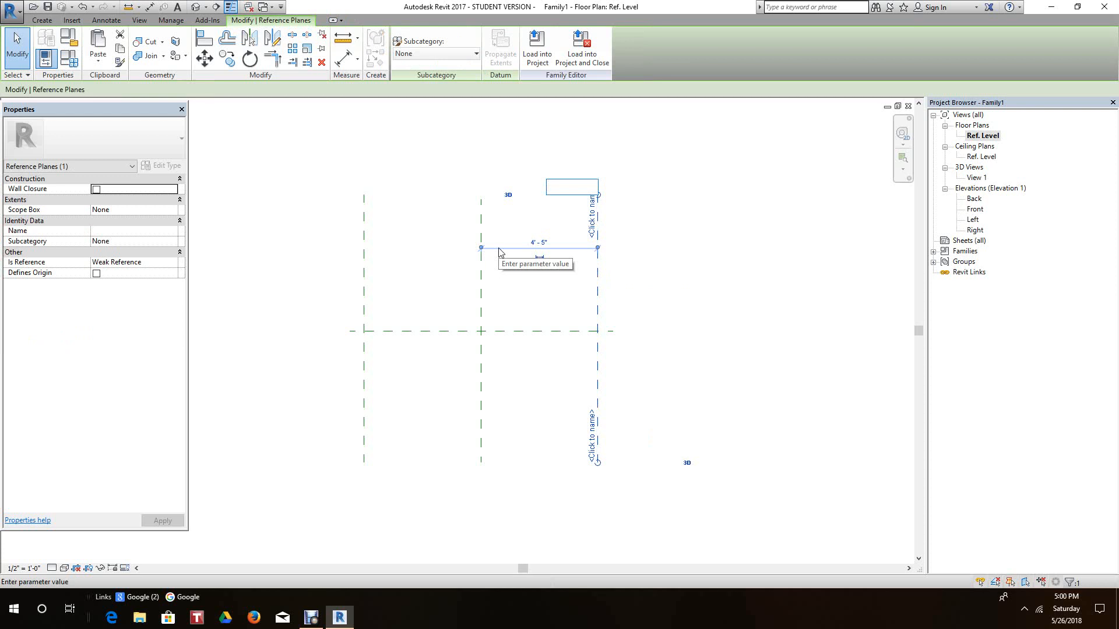
type("right")
key("Return")
left_click(658, 299)
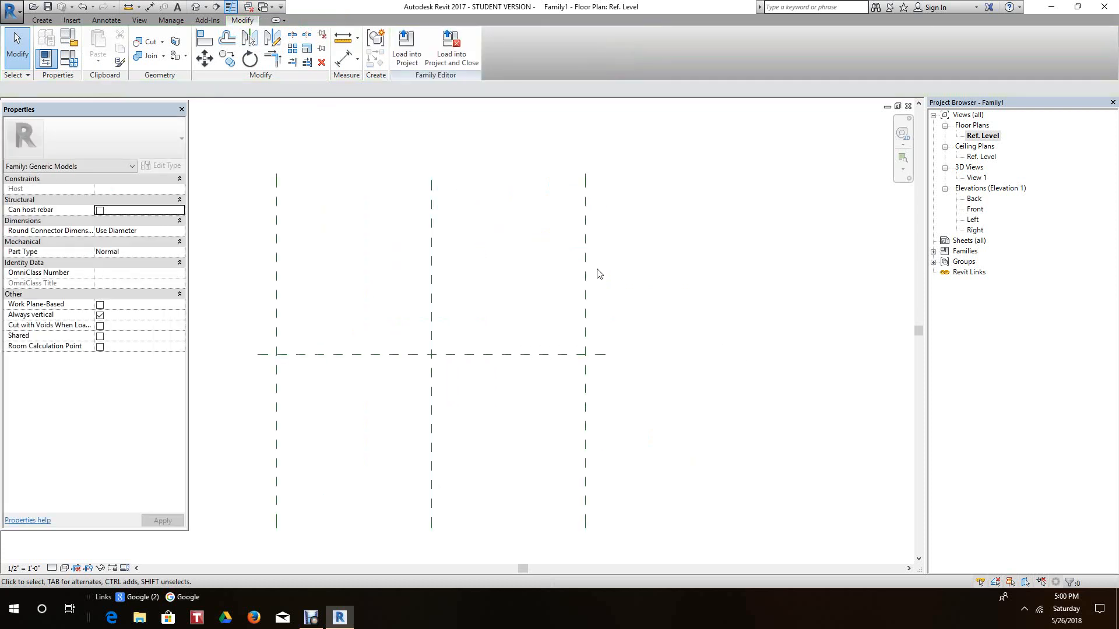
left_click(585, 285)
scroll(640, 270, "down", 1)
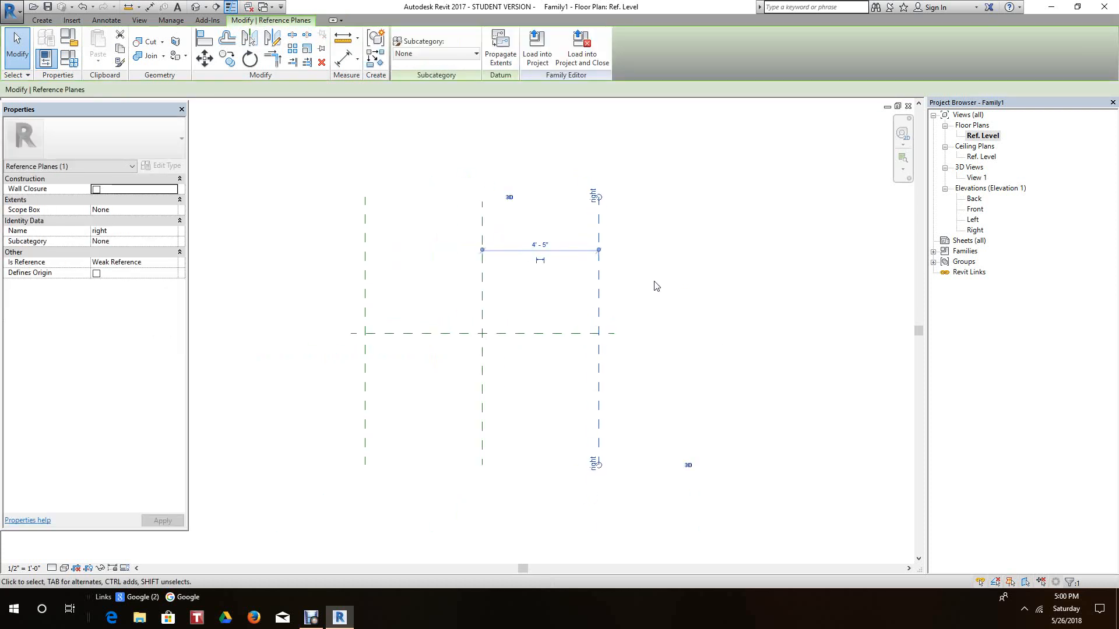
left_click(654, 287)
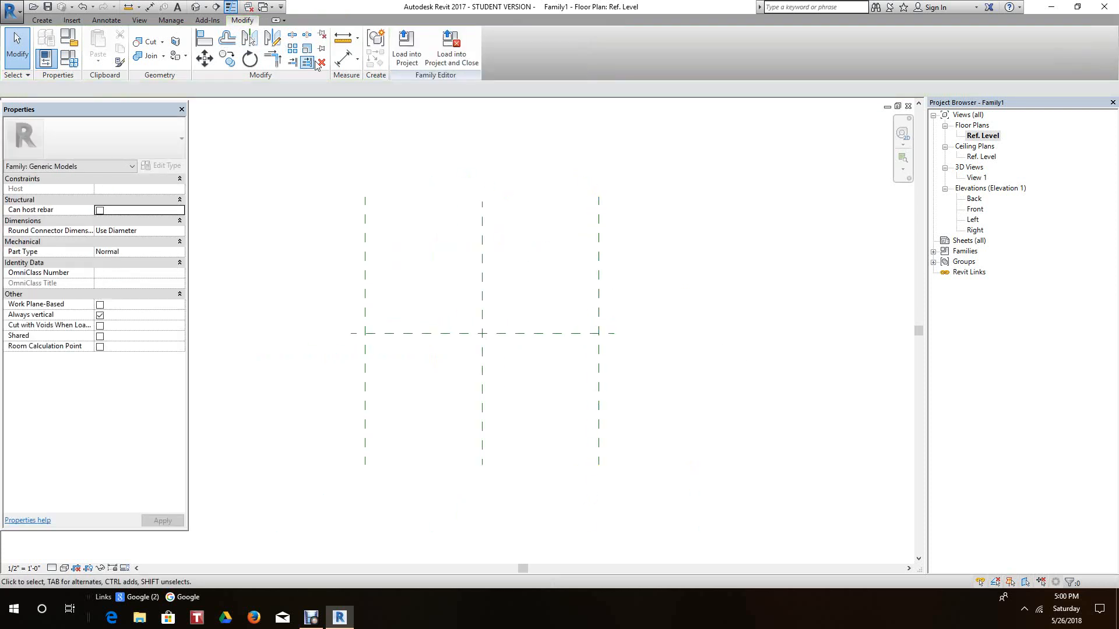
- Place a continuous aligned dimension across the left, center and right vertical reference planes, above the horizontal plane
left_click(344, 58)
left_click(366, 242)
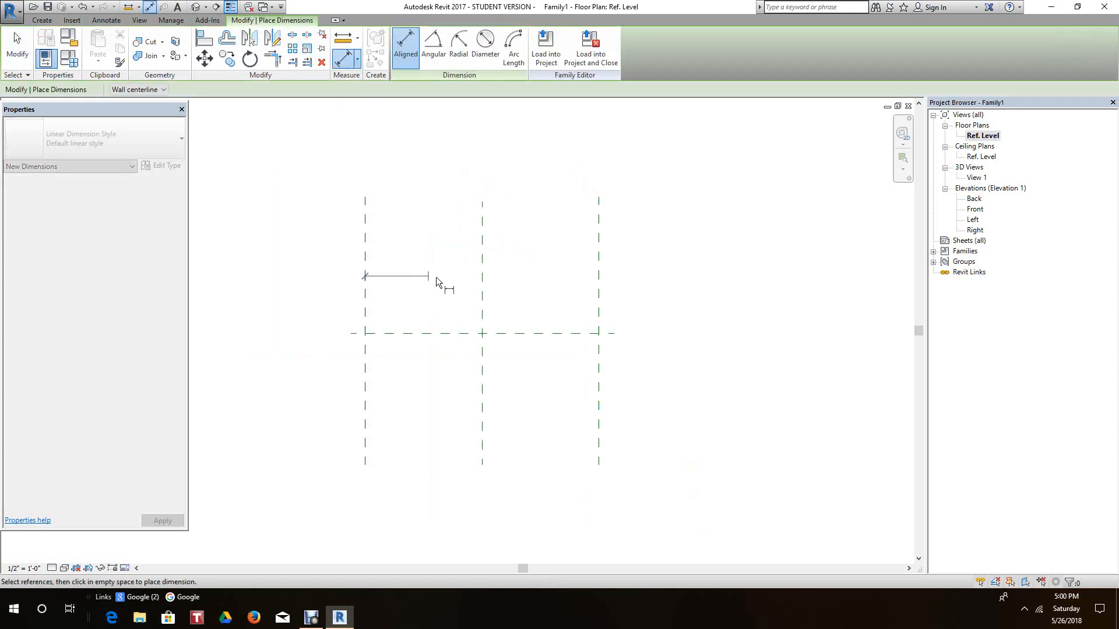
left_click(481, 285)
left_click(601, 301)
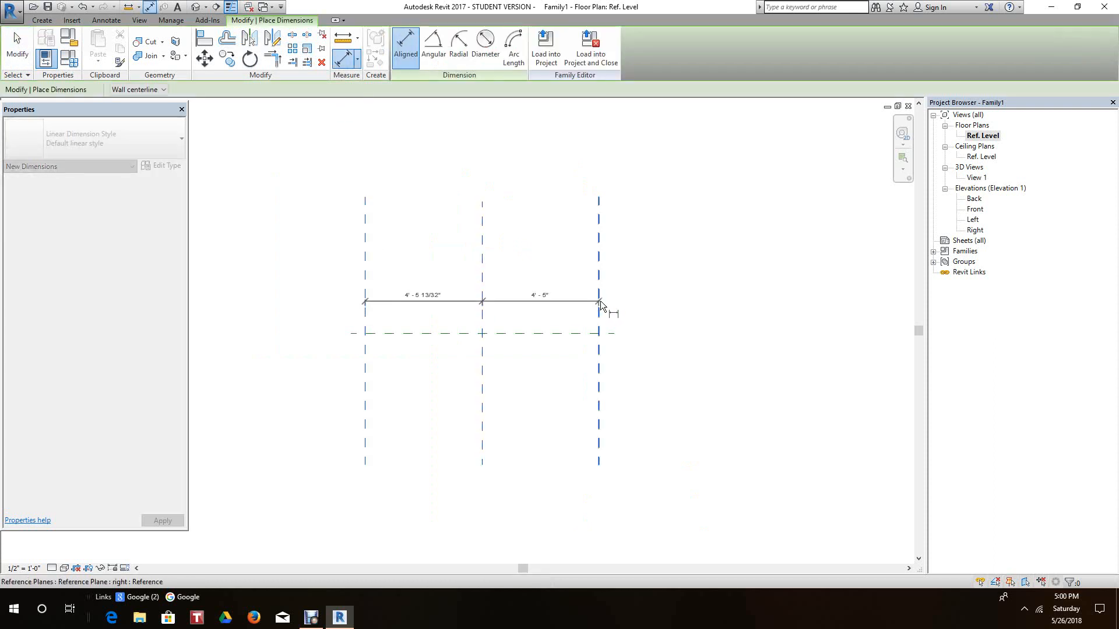
left_click(646, 262)
scroll(518, 272, "up", 2)
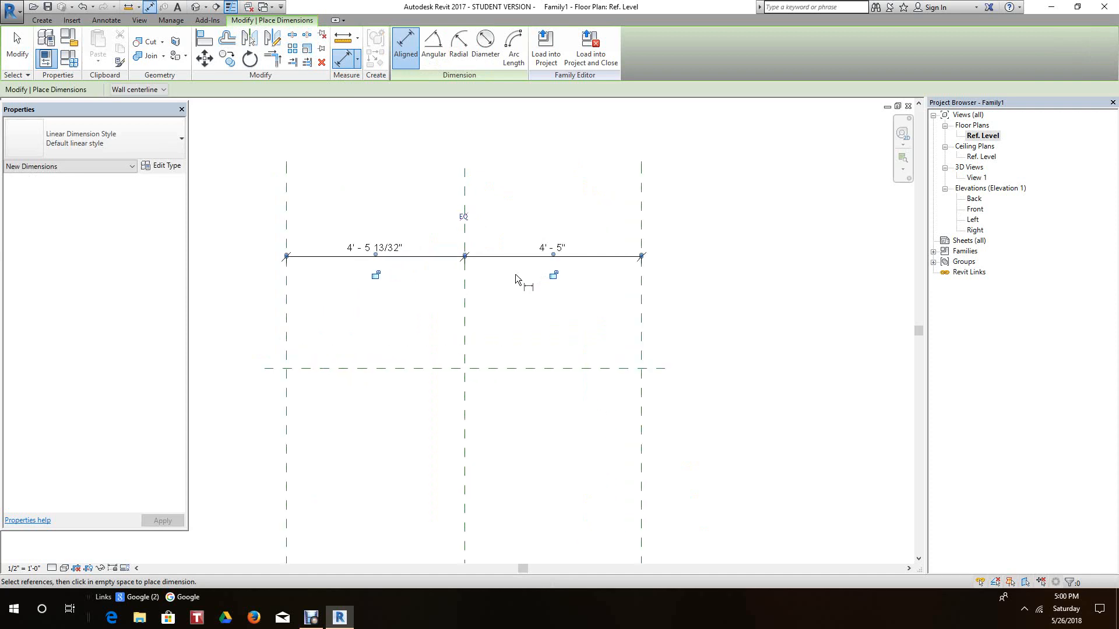
- Apply the EQ constraint to the dimension across the three vertical planes and end the dimension command
left_click(480, 240)
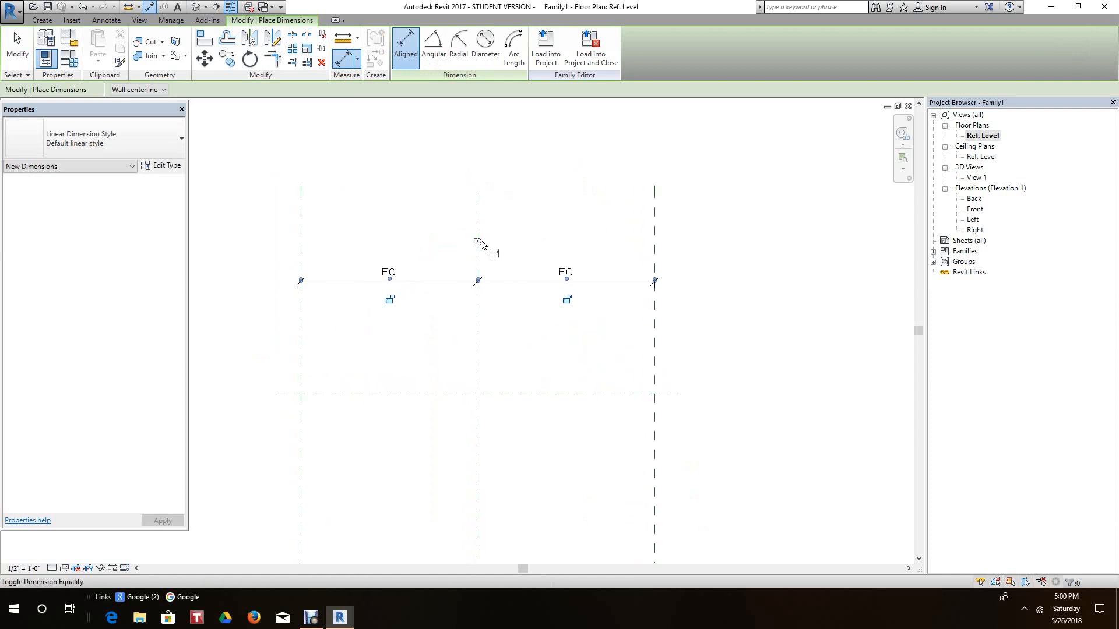
left_click(480, 240)
left_click(480, 241)
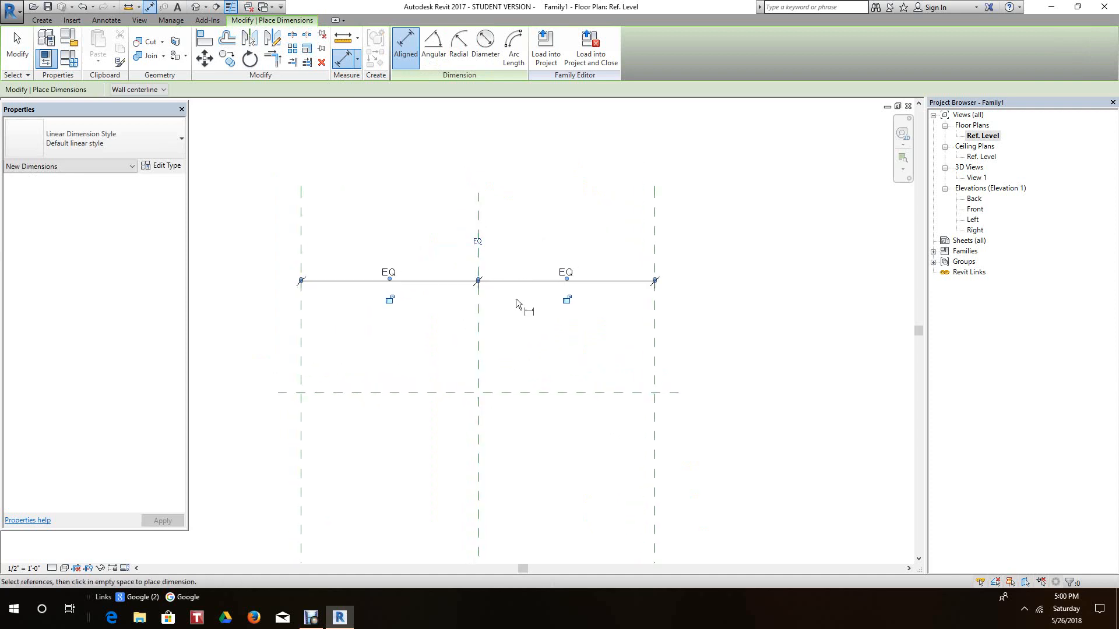
scroll(512, 303, "down", 1)
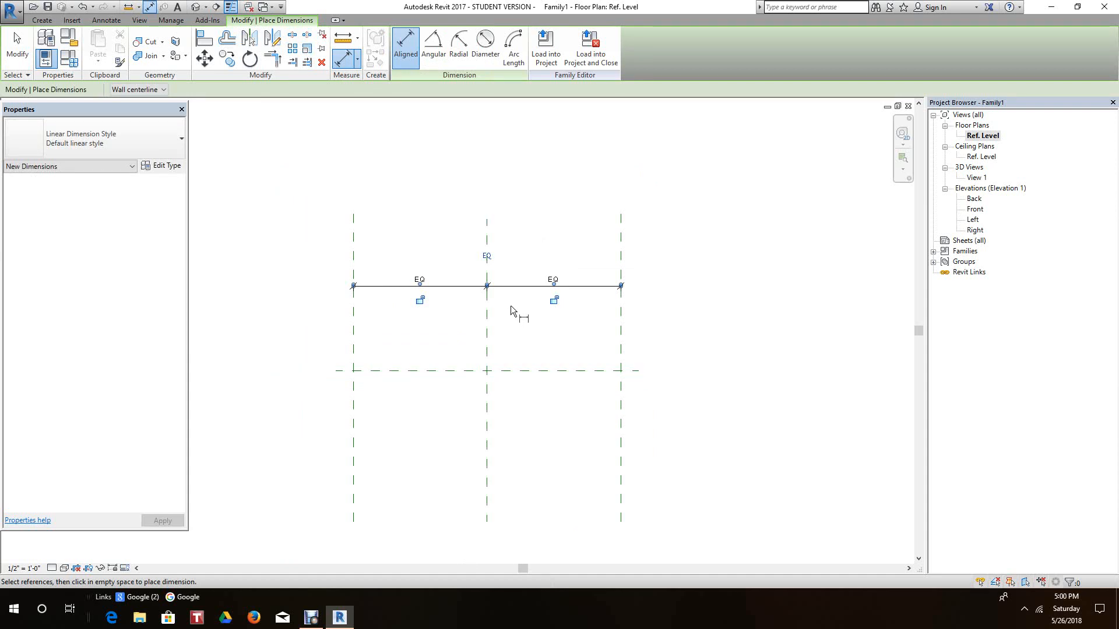
right_click(508, 312)
left_click(529, 321)
key("Escape")
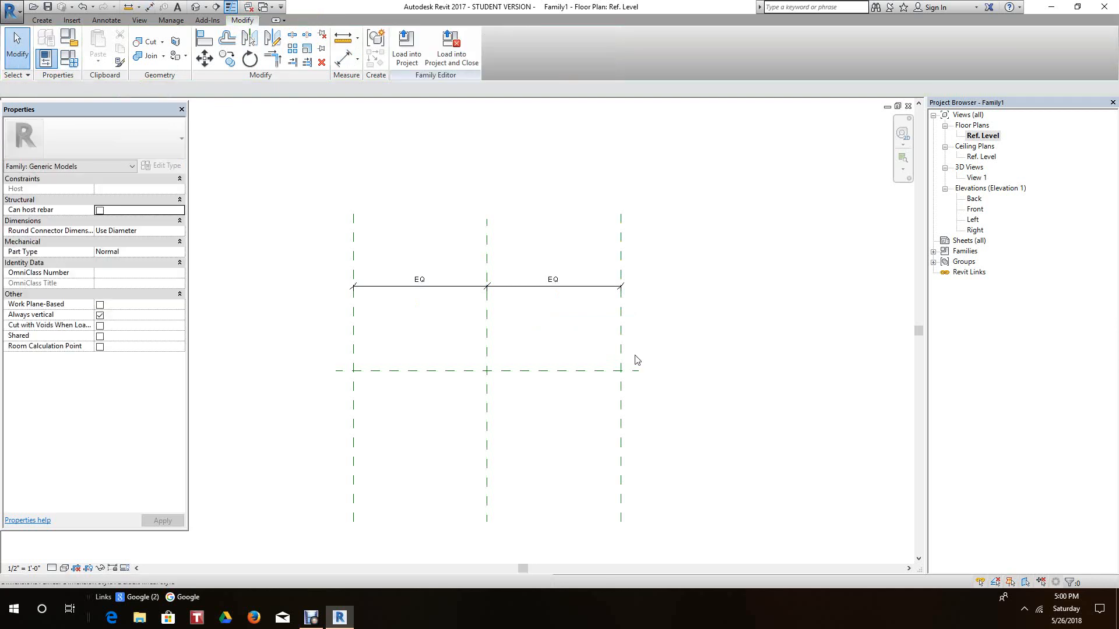
- Move the "right" reference plane inward to about 2'-10" from the center plane to test the equality constraint
left_click(621, 345)
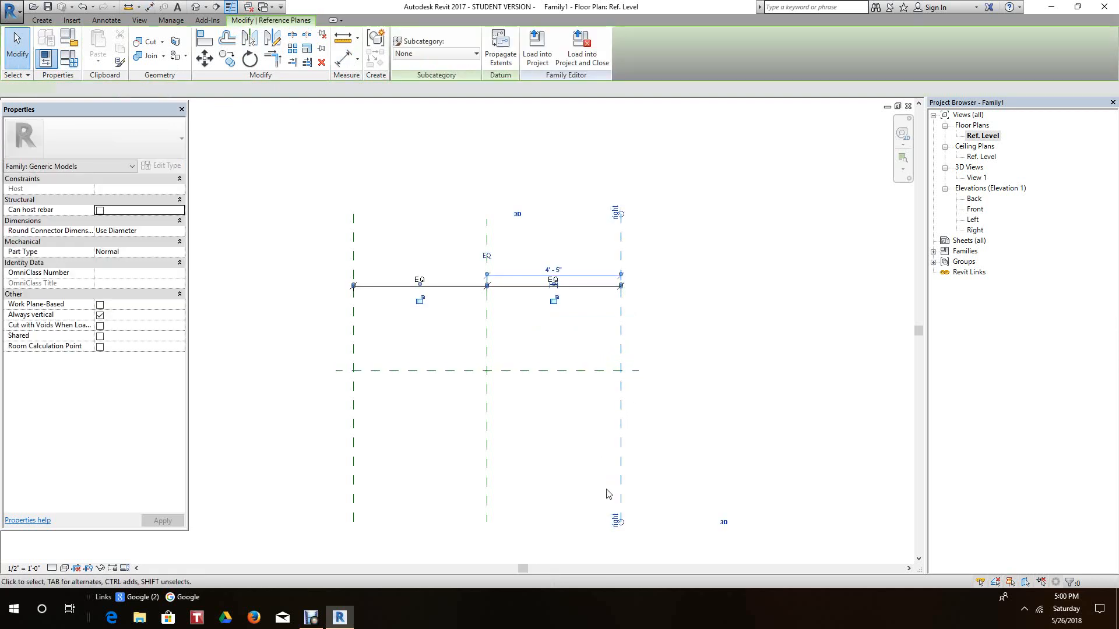
left_click(204, 58)
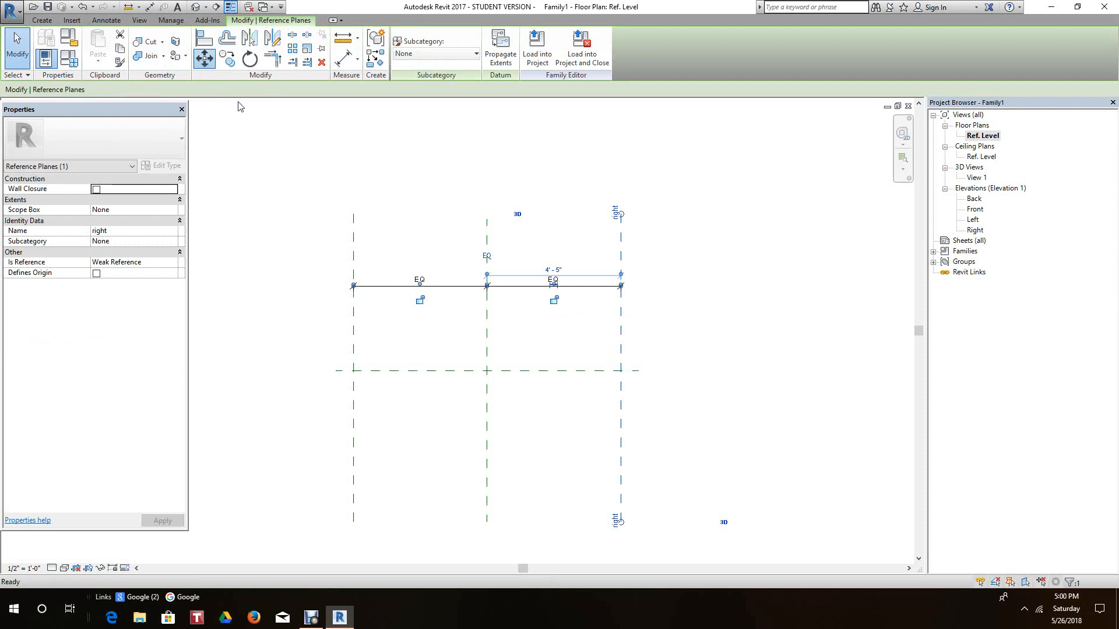
left_click(571, 429)
left_click(536, 425)
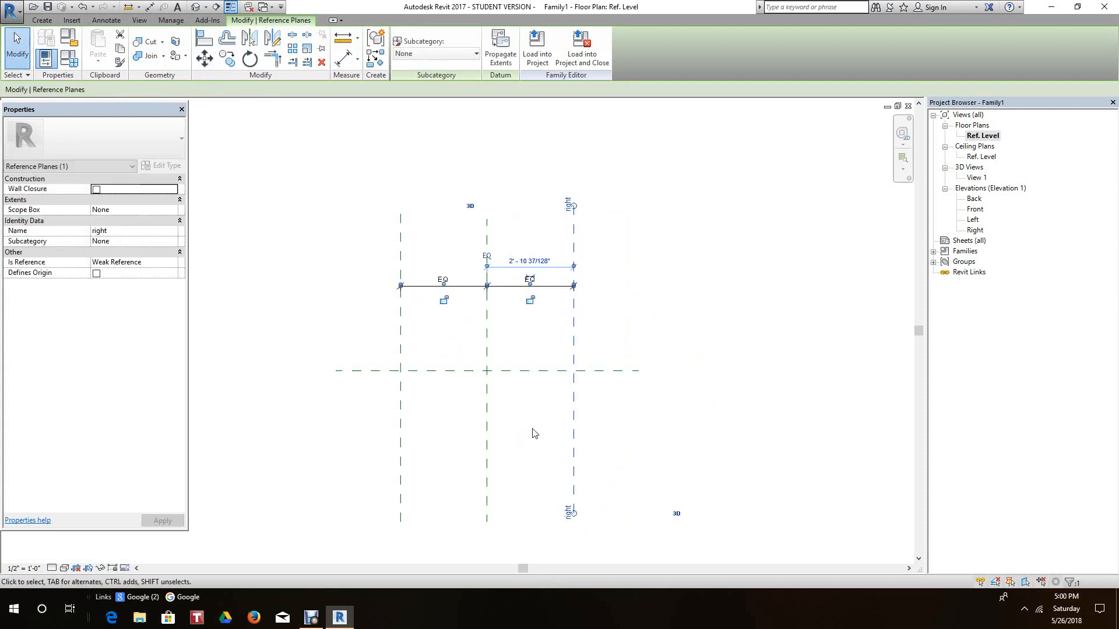
scroll(535, 344, "up", 2)
scroll(532, 347, "down", 2)
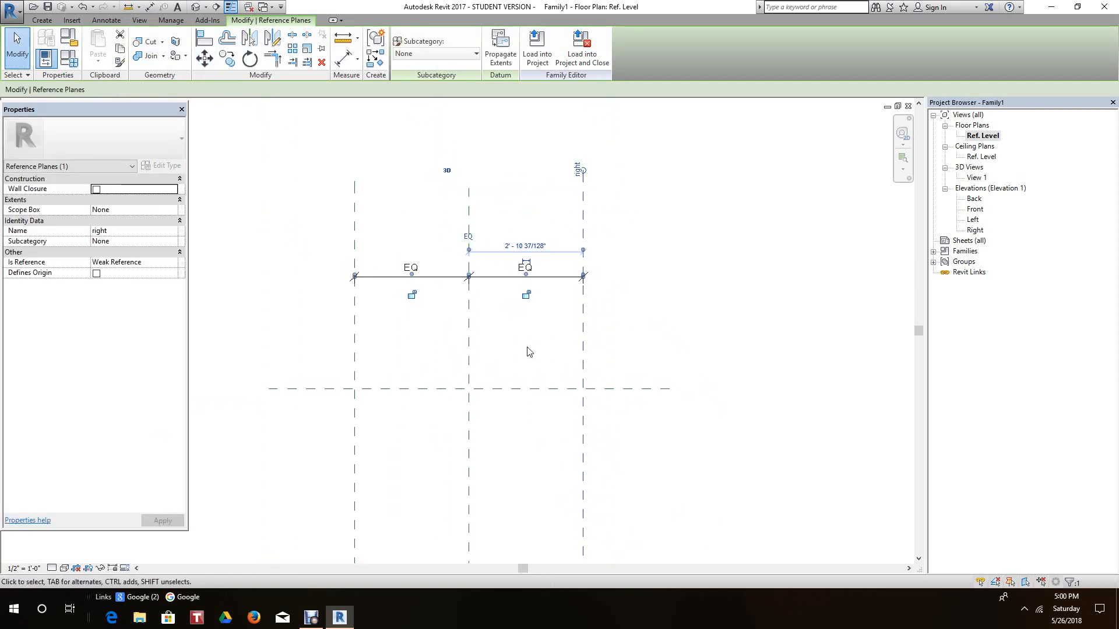
scroll(520, 295, "down", 2)
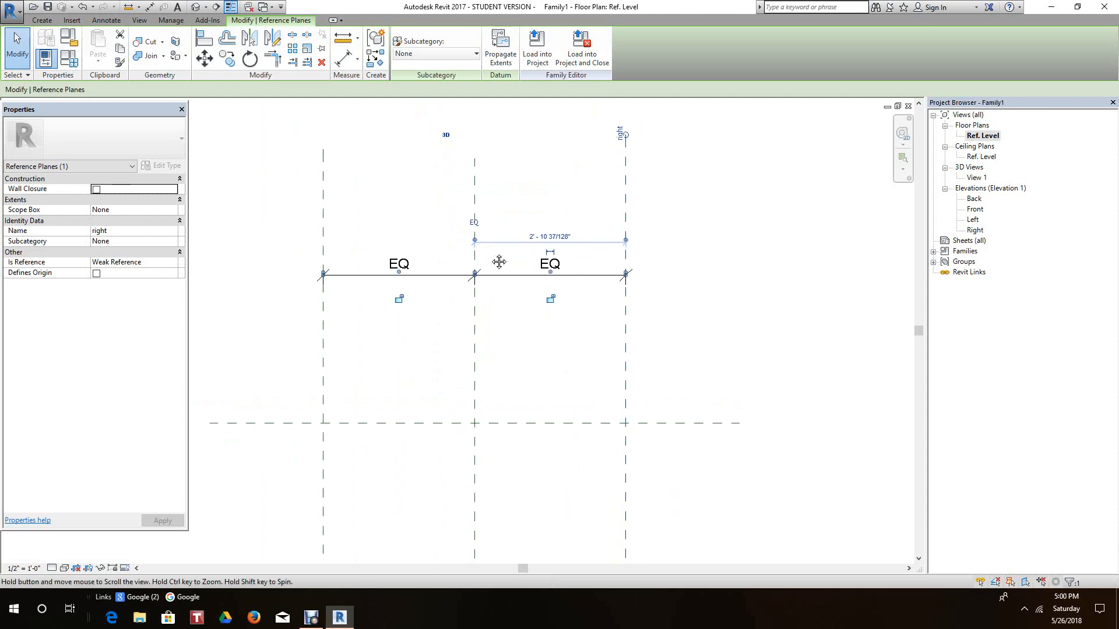
left_click(515, 321)
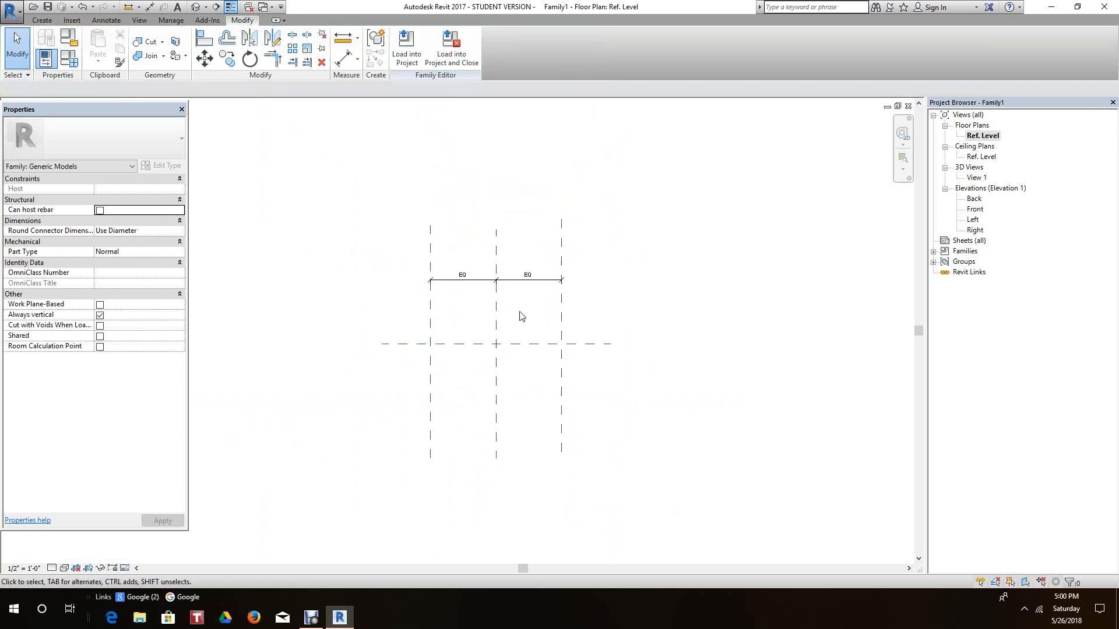
- Compare the reference planes on either side of the center plane by selecting each and checking its properties
scroll(402, 323, "down", 1)
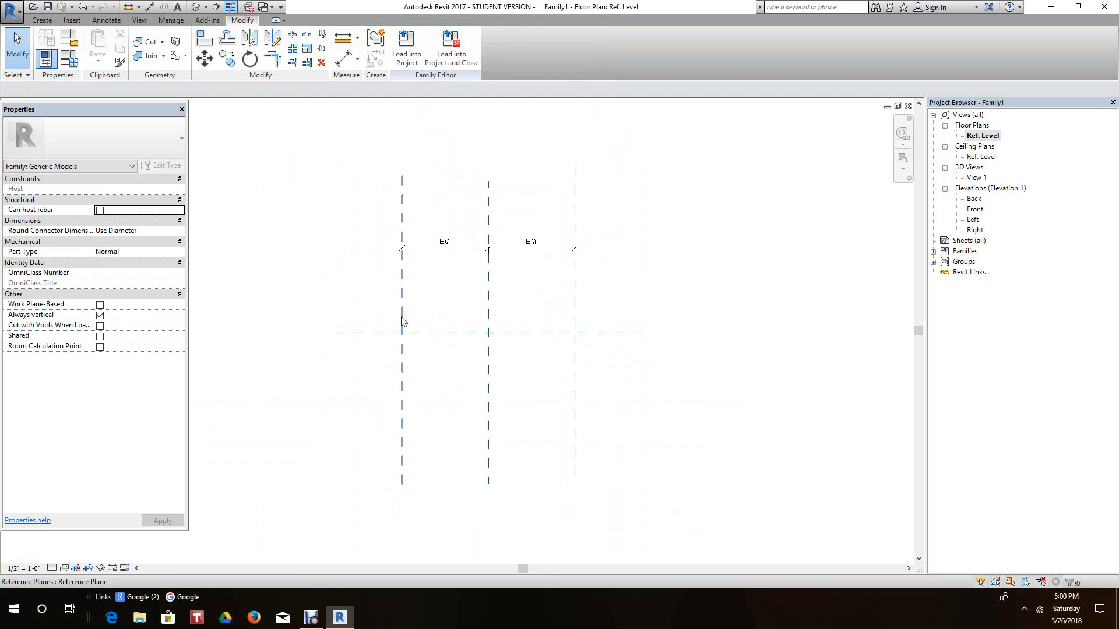
left_click(574, 291)
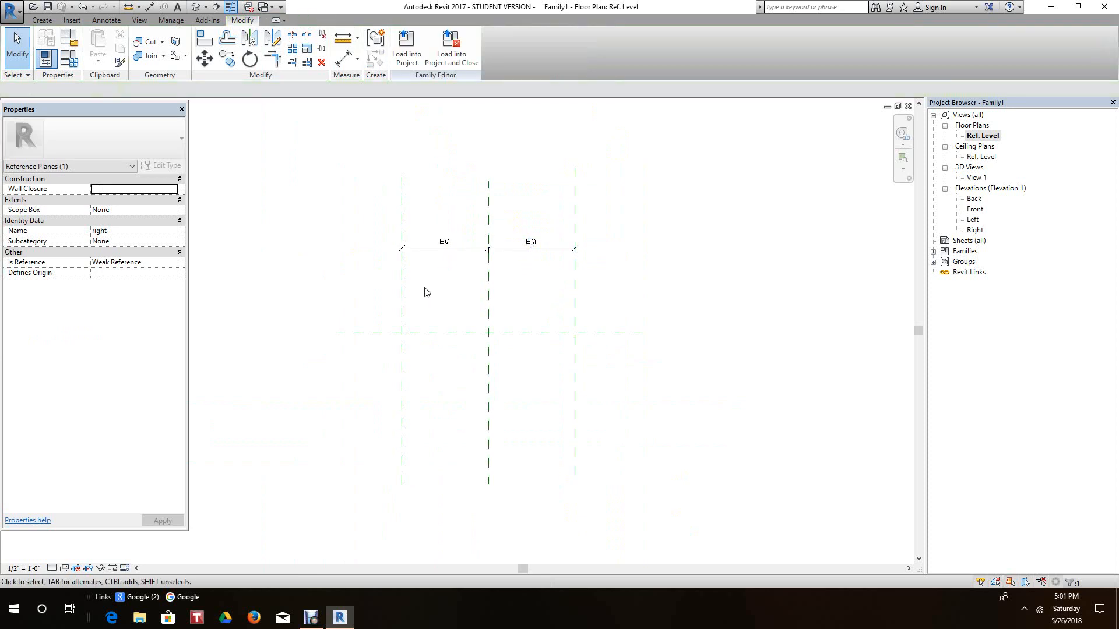
left_click(425, 292)
left_click(402, 291)
left_click(516, 304)
left_click(576, 328)
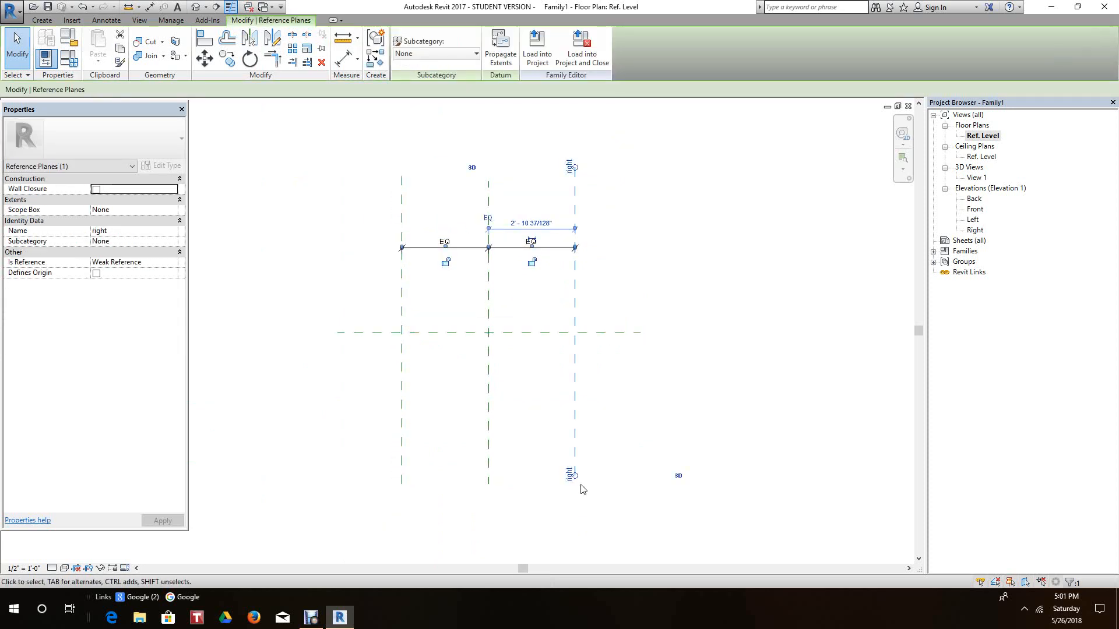
scroll(574, 480, "up", 3)
scroll(555, 472, "down", 2)
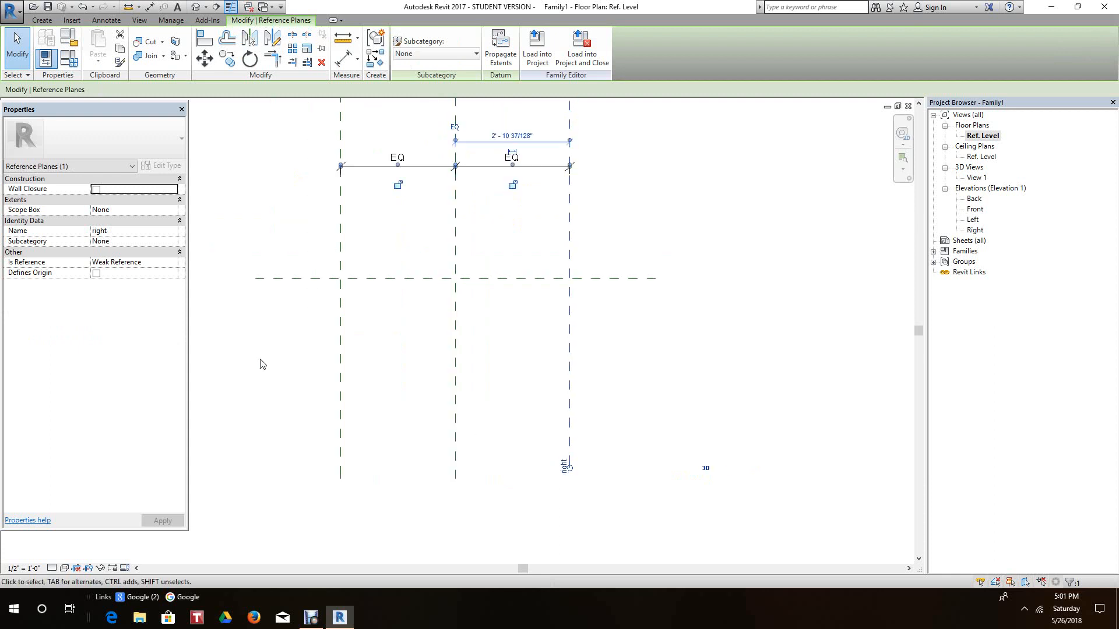
scroll(300, 370, "down", 1)
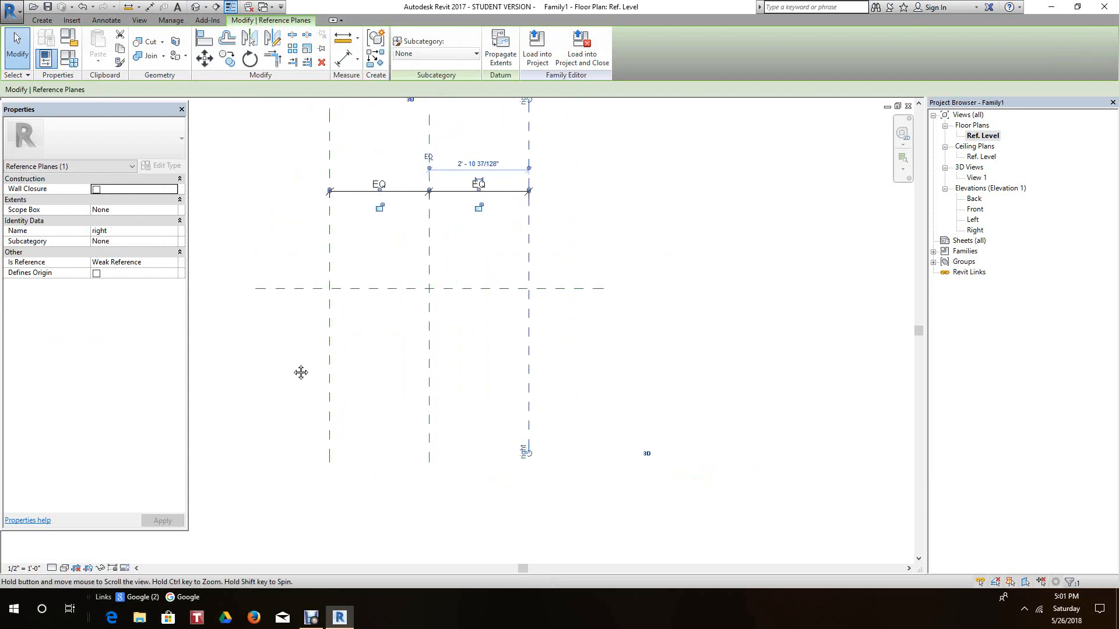
- Examine the Is Reference options of the "right" plane without changing the value, and clear the selection
left_click(175, 267)
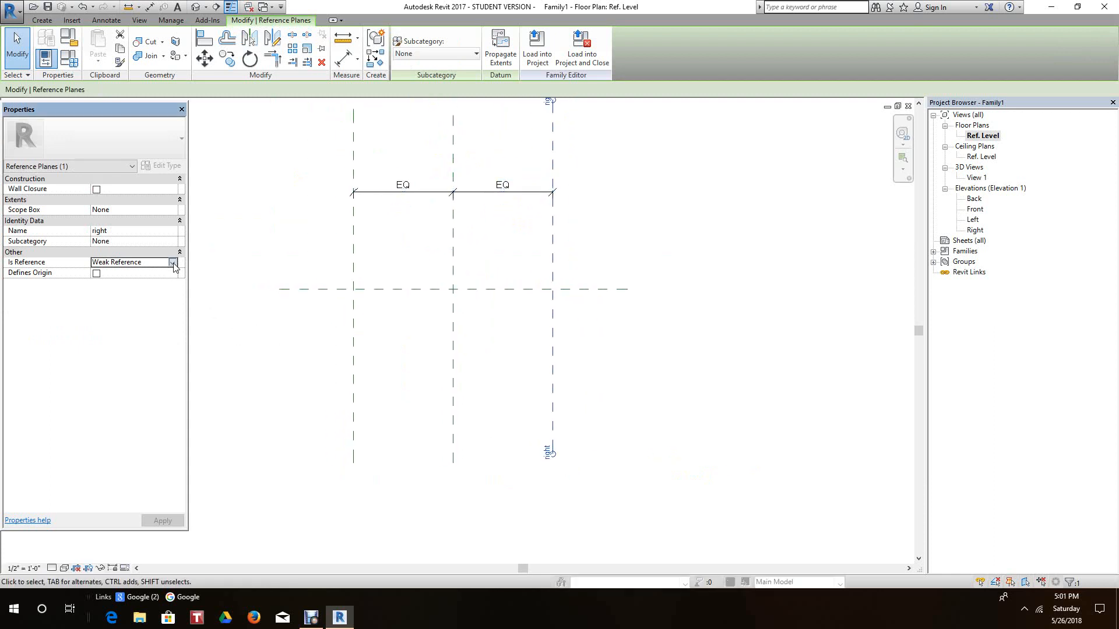
left_click(173, 264)
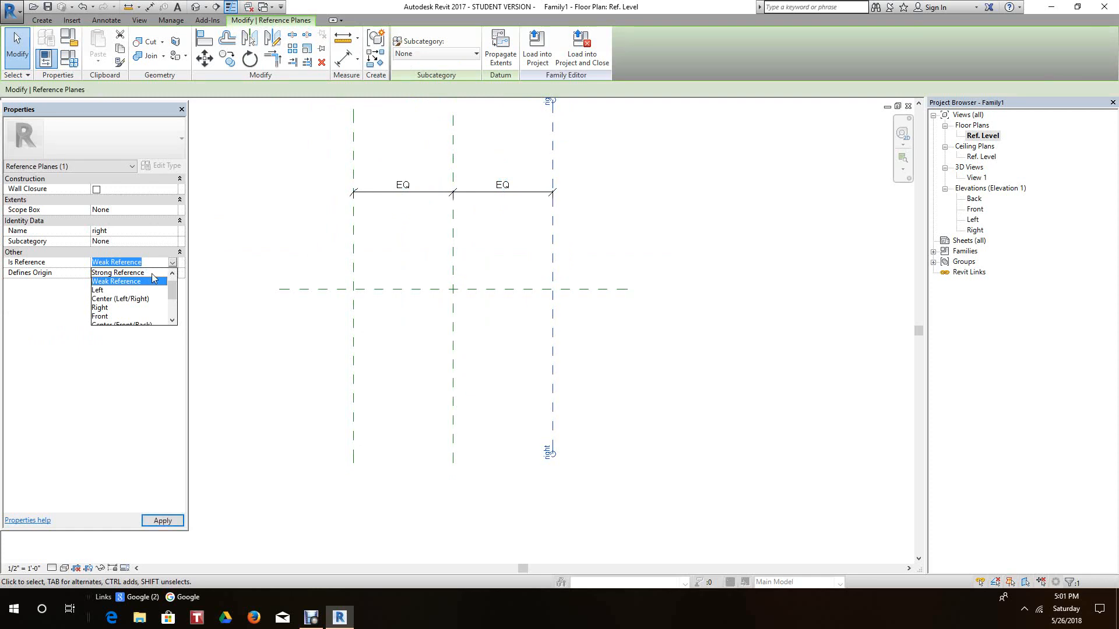
mouse_move(176, 297)
left_mouse_down()
mouse_move(176, 313)
mouse_move(173, 287)
left_mouse_up()
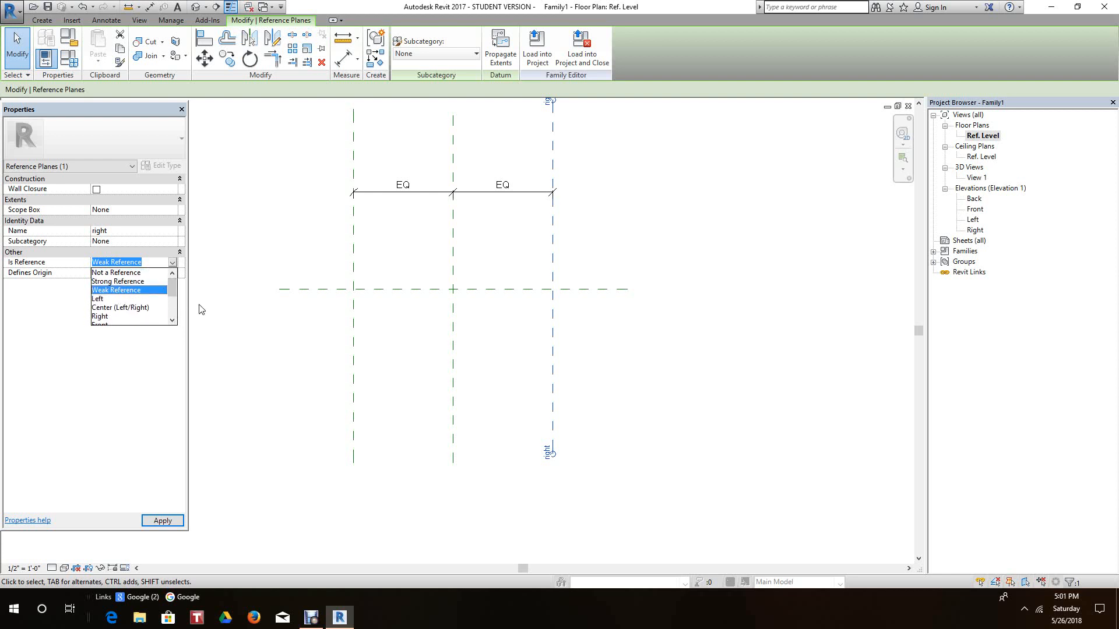
left_click(243, 362)
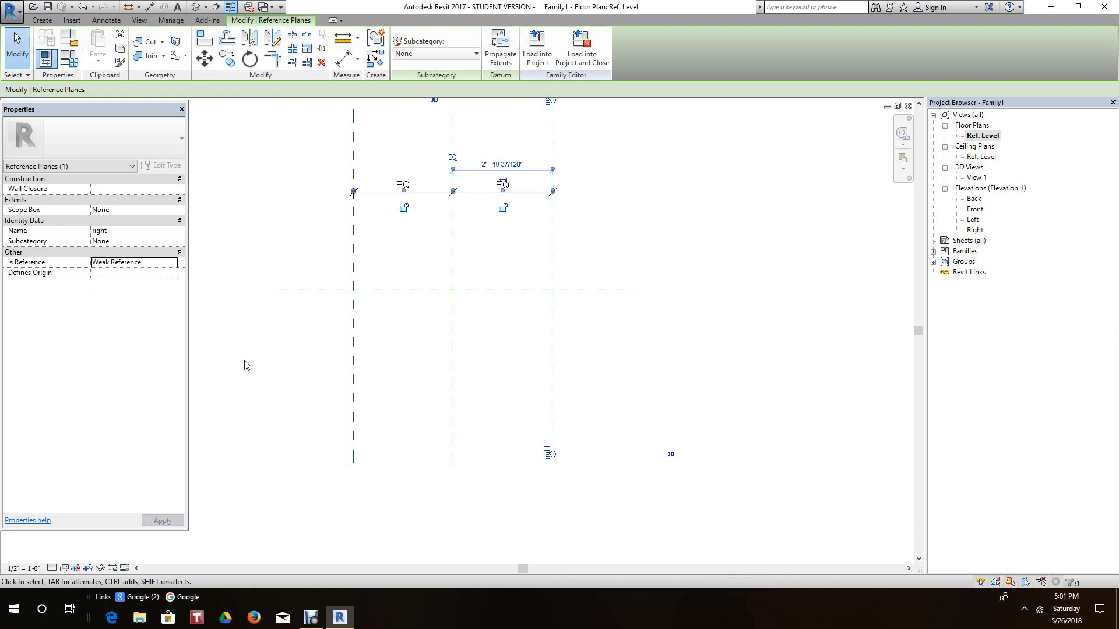
scroll(263, 366, "down", 3)
middle_click_drag(267, 376, 276, 388)
scroll(396, 346, "up", 4)
left_click(426, 377)
scroll(427, 374, "down", 3)
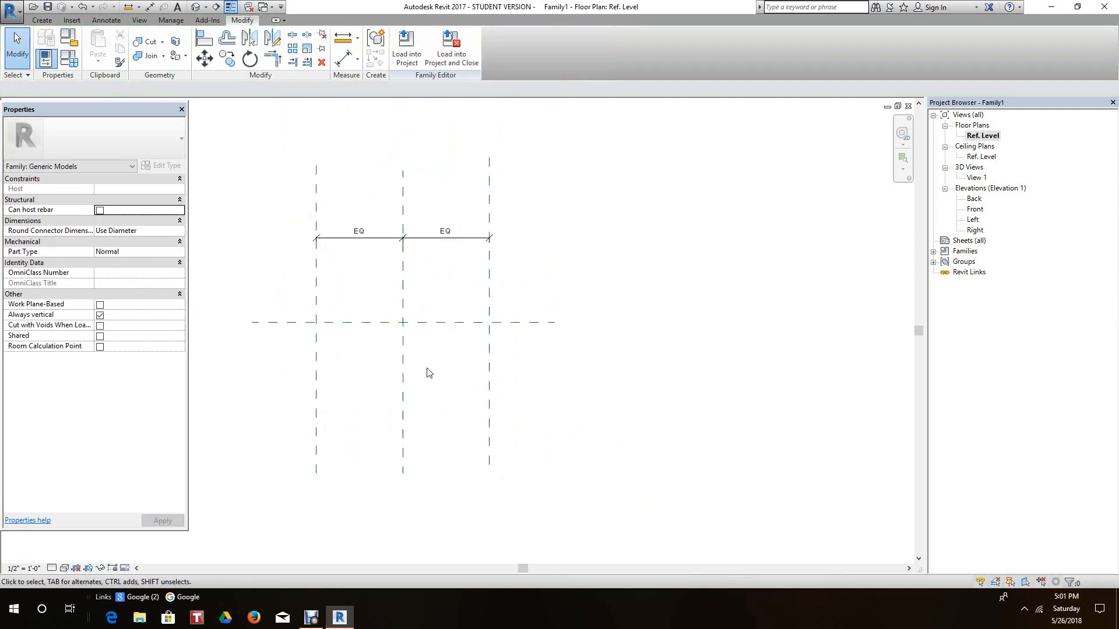
scroll(433, 368, "up", 2)
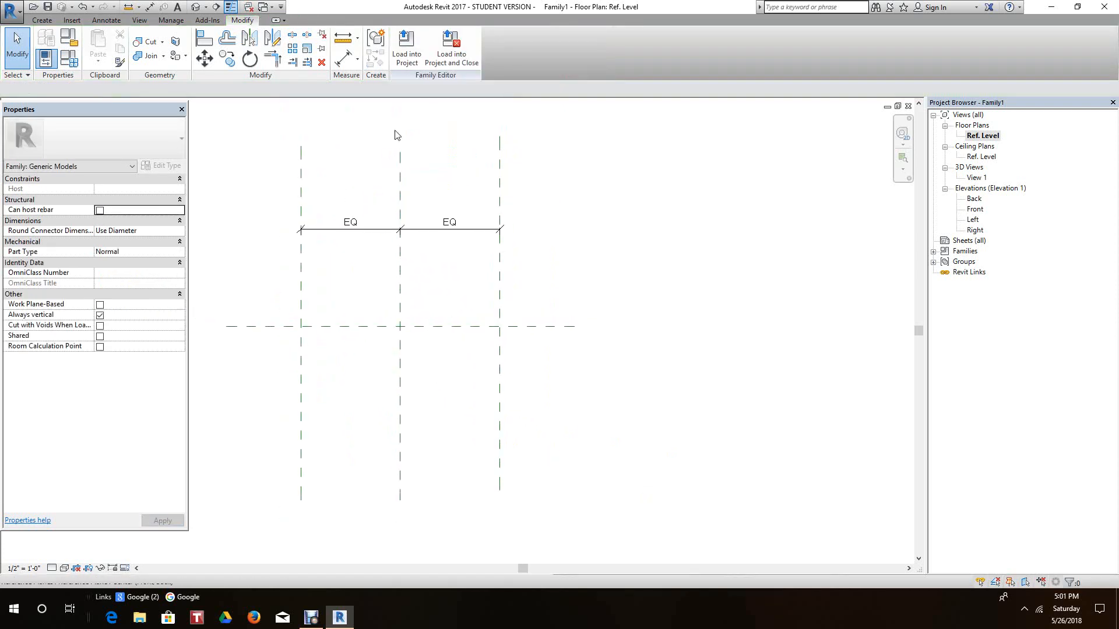
left_click(201, 40)
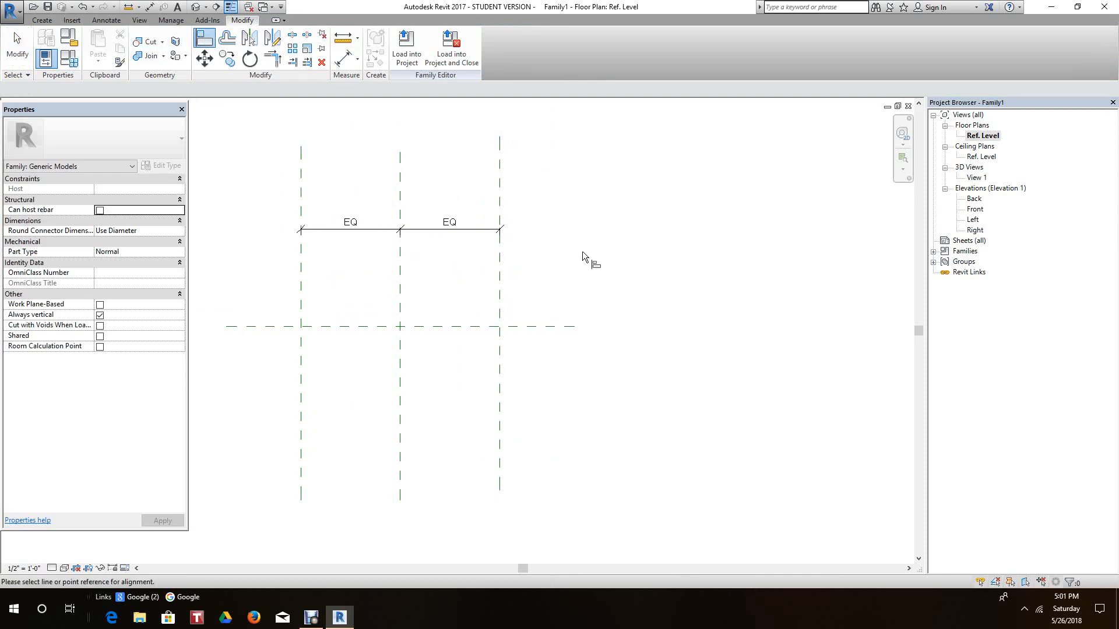
right_click(537, 143)
left_click(561, 154)
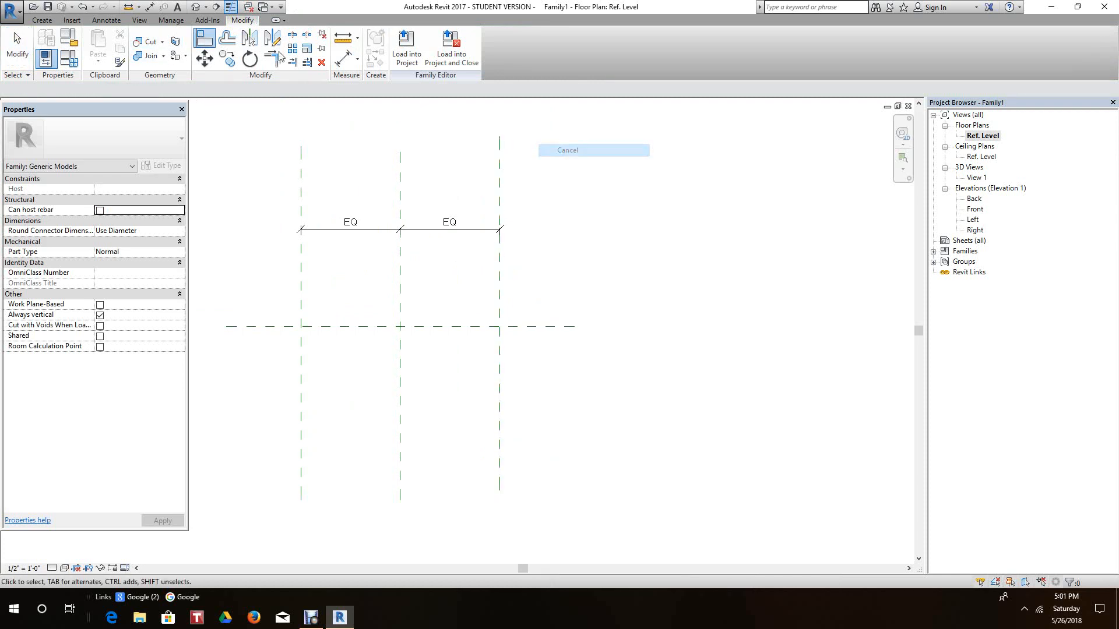
- Draw a vertical reference plane about 6" inside the "right" plane, spanning roughly the same length
left_click(73, 21)
left_click(42, 21)
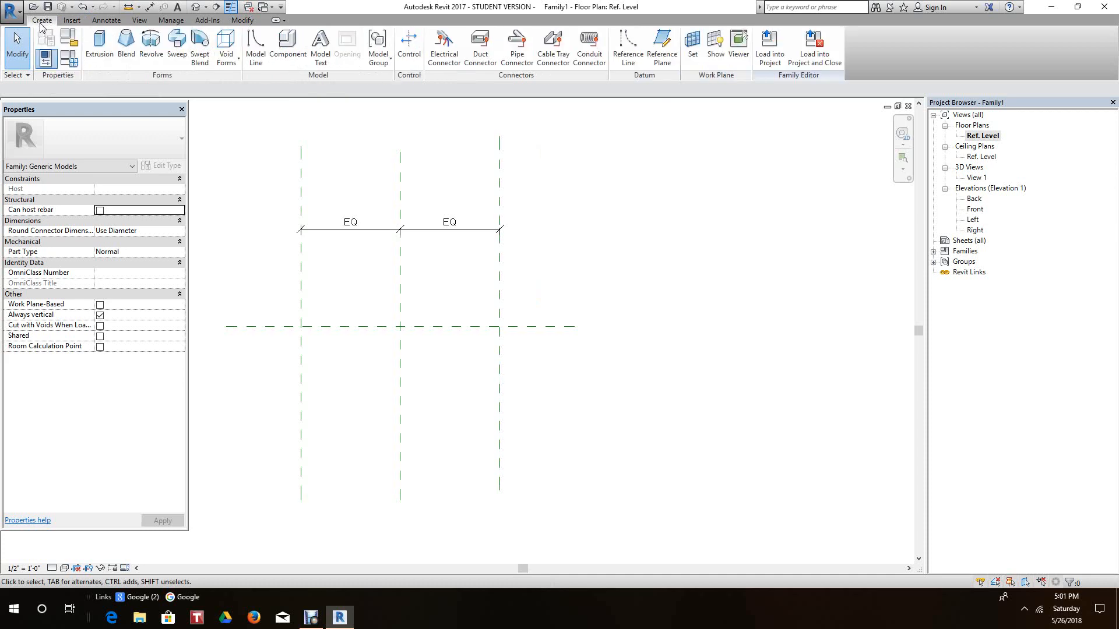
left_click(661, 47)
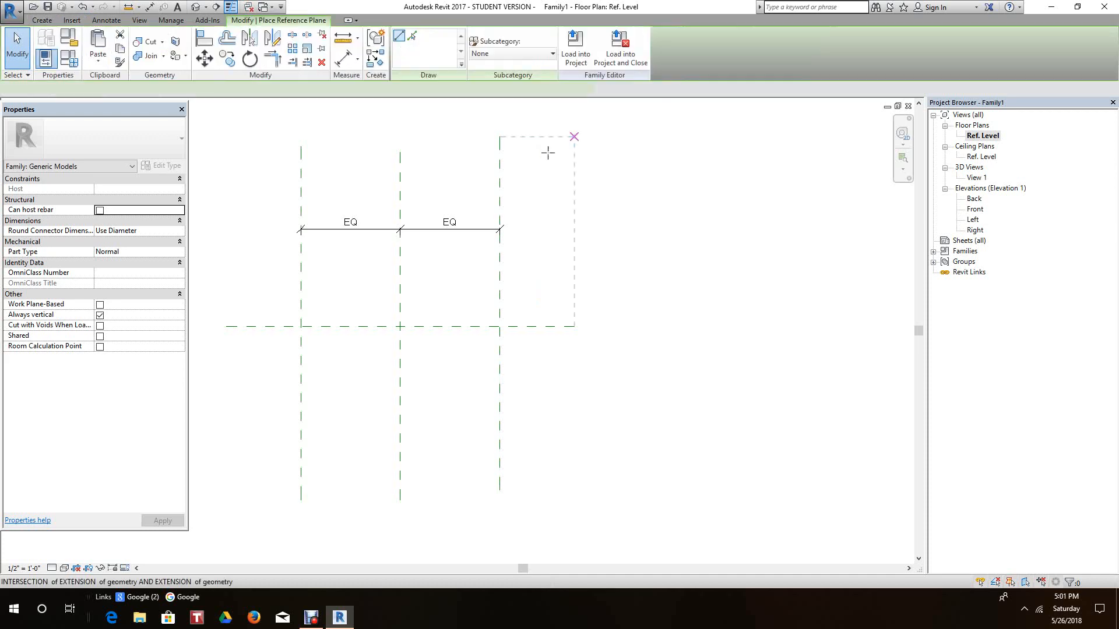
left_click(482, 137)
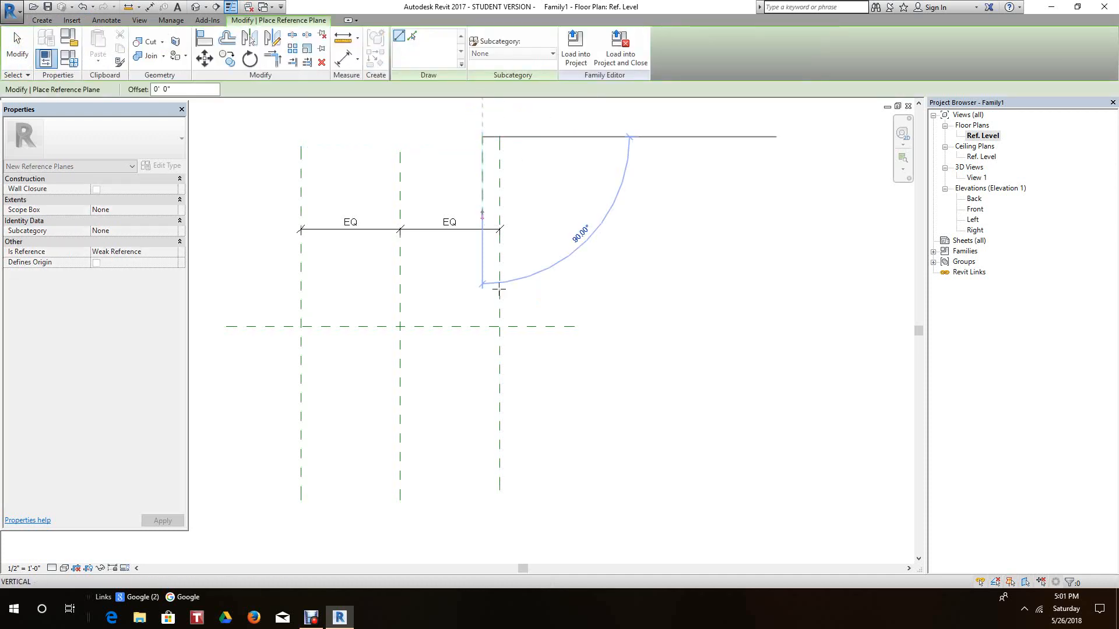
left_click(482, 492)
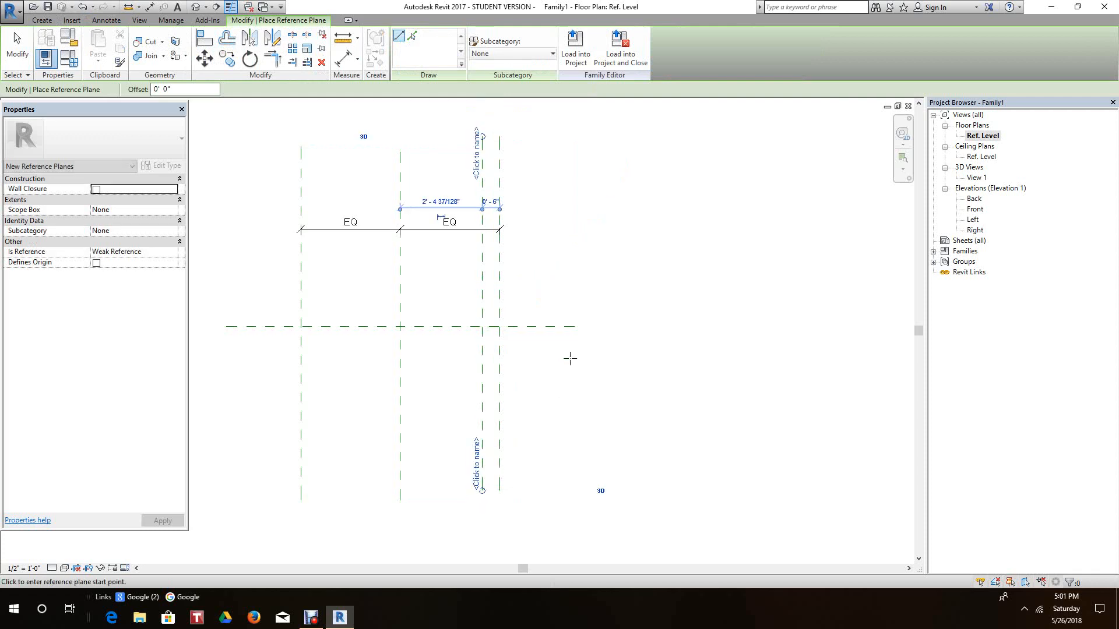
- Check the new inner vertical plane and the horizontal Center (Front/Back) plane by selecting each in turn
scroll(522, 173, "up", 1)
right_click(527, 164)
left_click(559, 174)
right_click(552, 193)
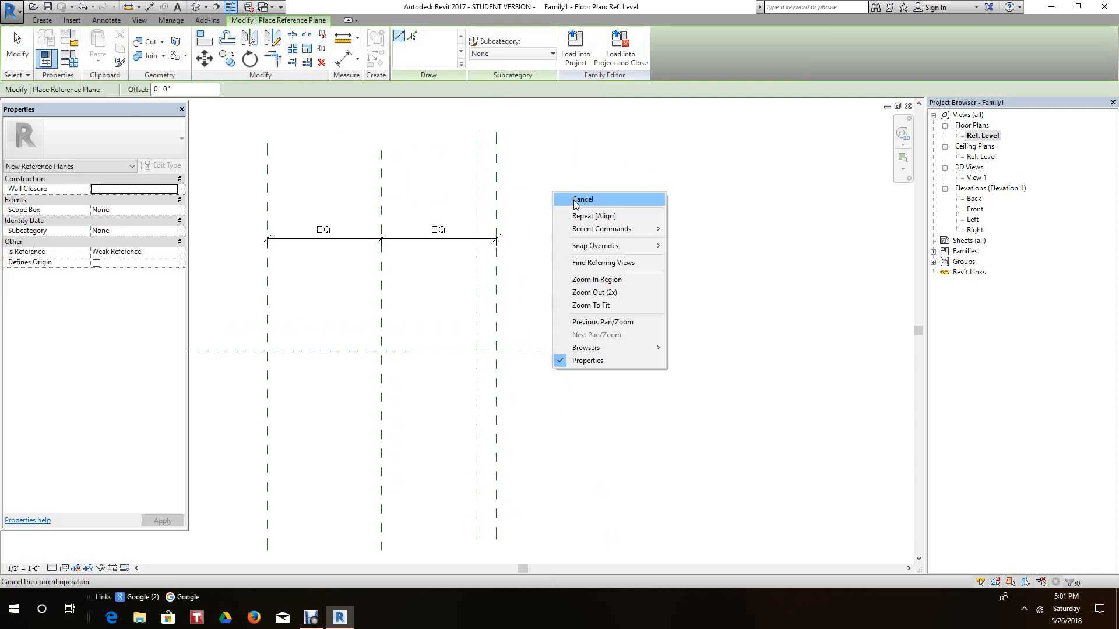
left_click(575, 202)
left_click(476, 206)
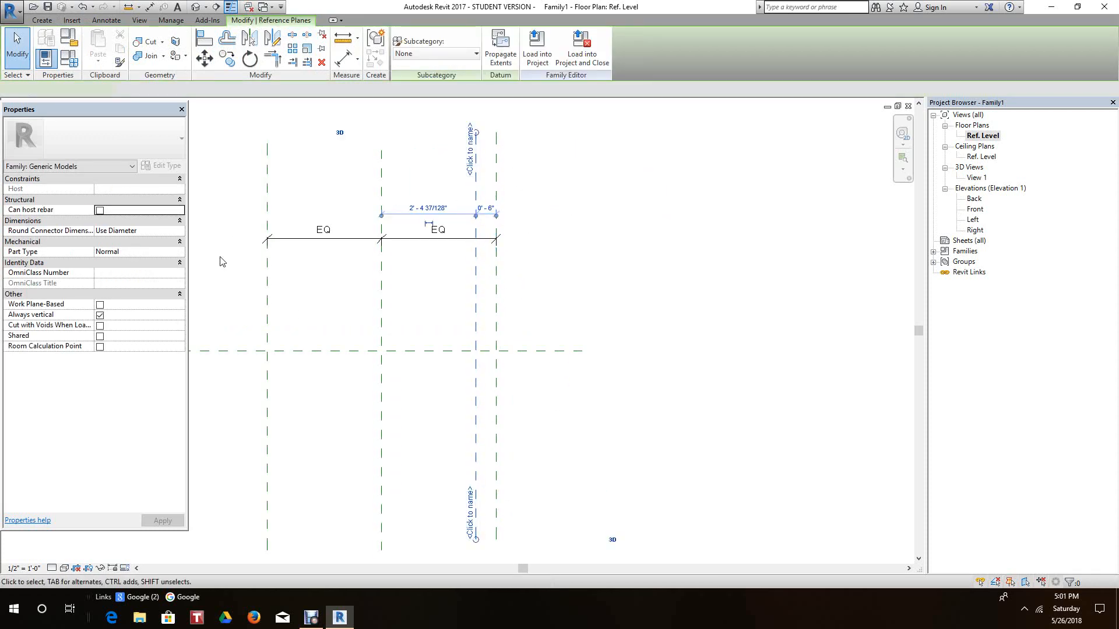
left_click(545, 285)
scroll(513, 312, "up", 3)
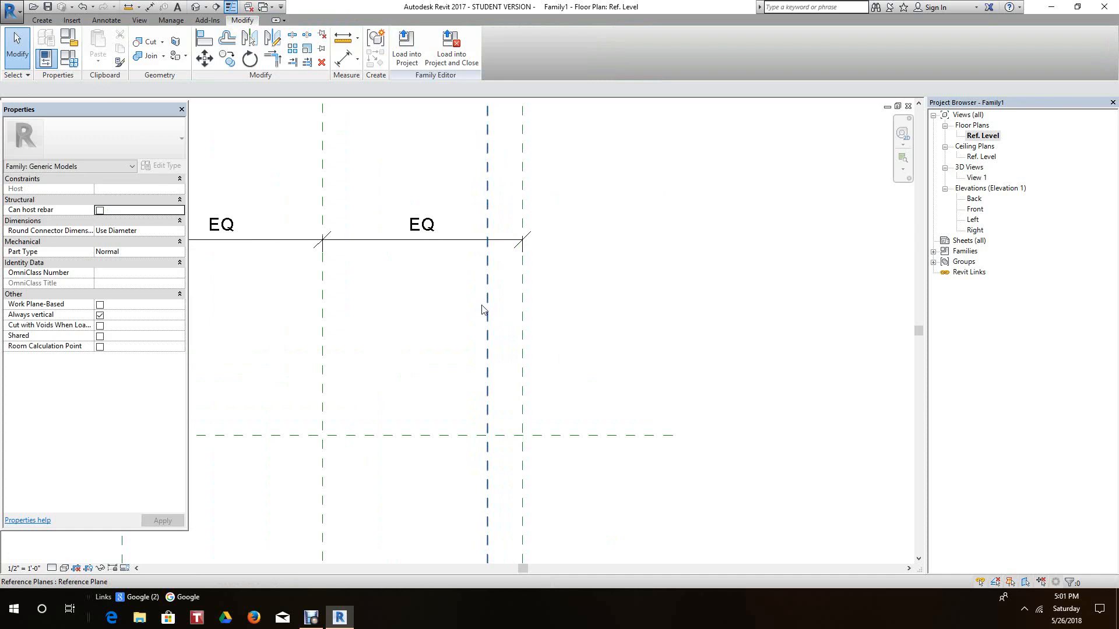
scroll(531, 314, "down", 2)
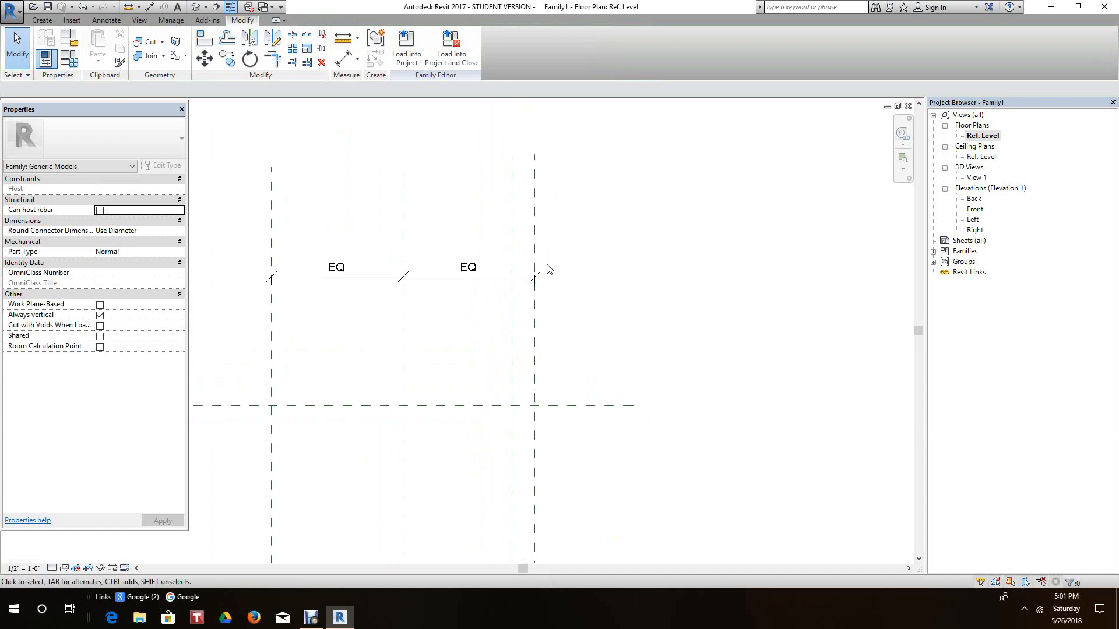
left_click(617, 406)
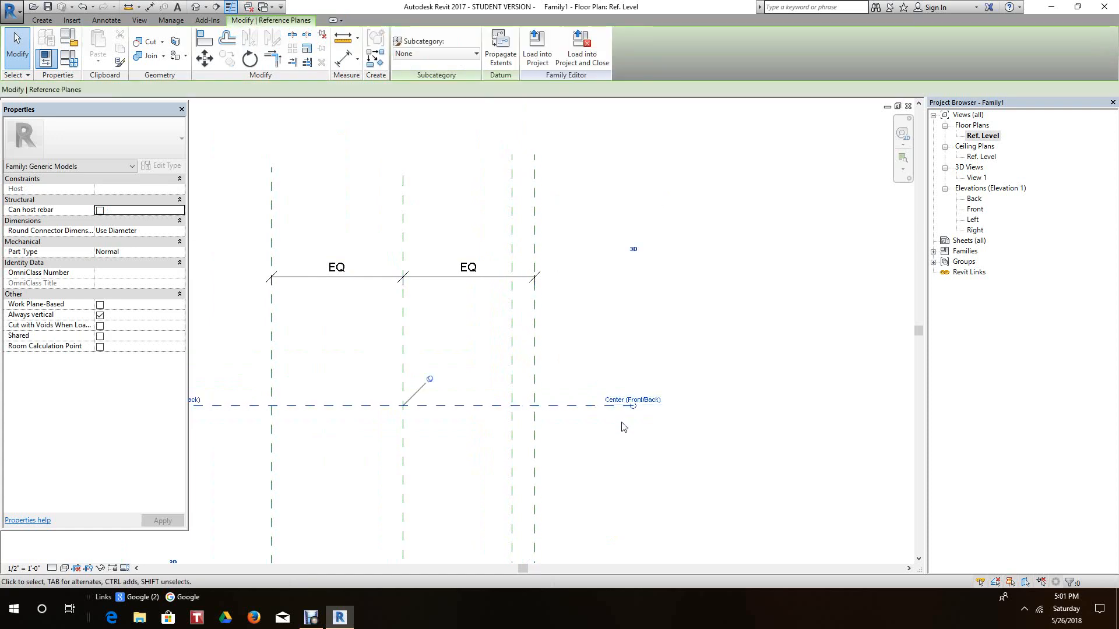
left_click(624, 451)
- Delete the unnamed inner vertical reference plane 6" inside the "right" plane
scroll(659, 452, "down", 3)
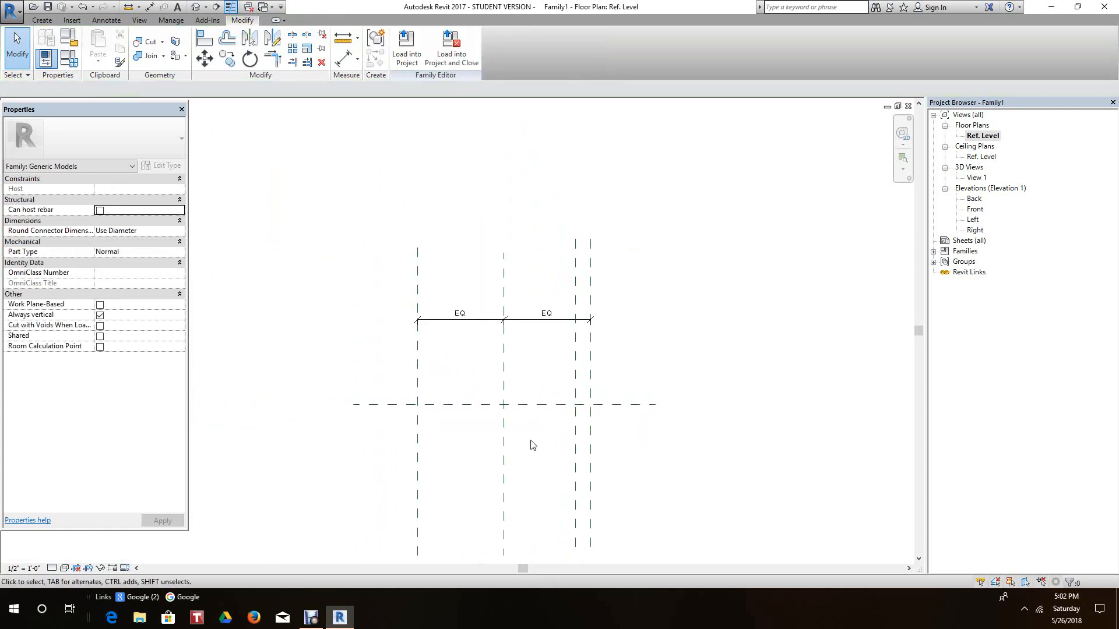
scroll(588, 411, "up", 2)
scroll(585, 408, "up", 2)
scroll(577, 414, "down", 3)
scroll(570, 420, "up", 2)
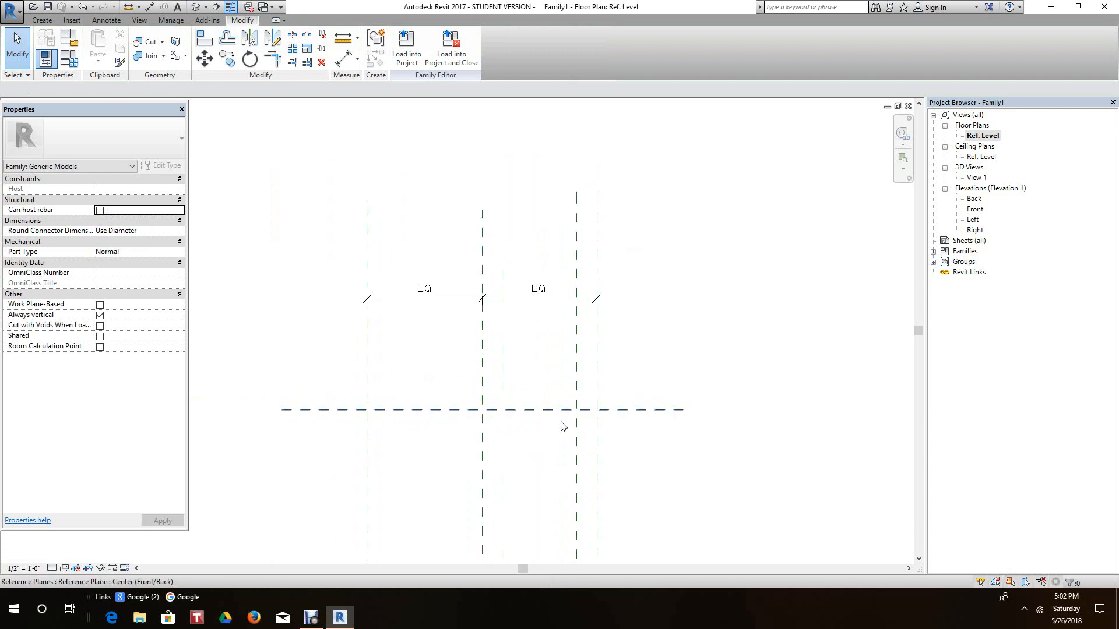
scroll(564, 423, "down", 4)
middle_click_drag(558, 414, 546, 380)
scroll(548, 388, "up", 2)
left_click(555, 401)
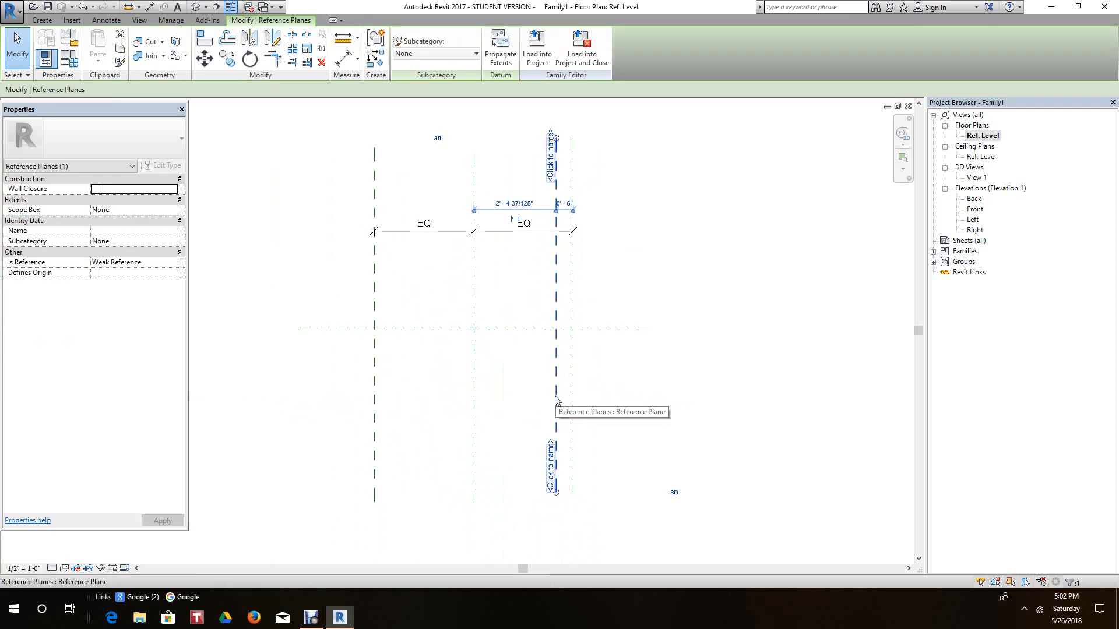
right_click(555, 397)
left_click(585, 272)
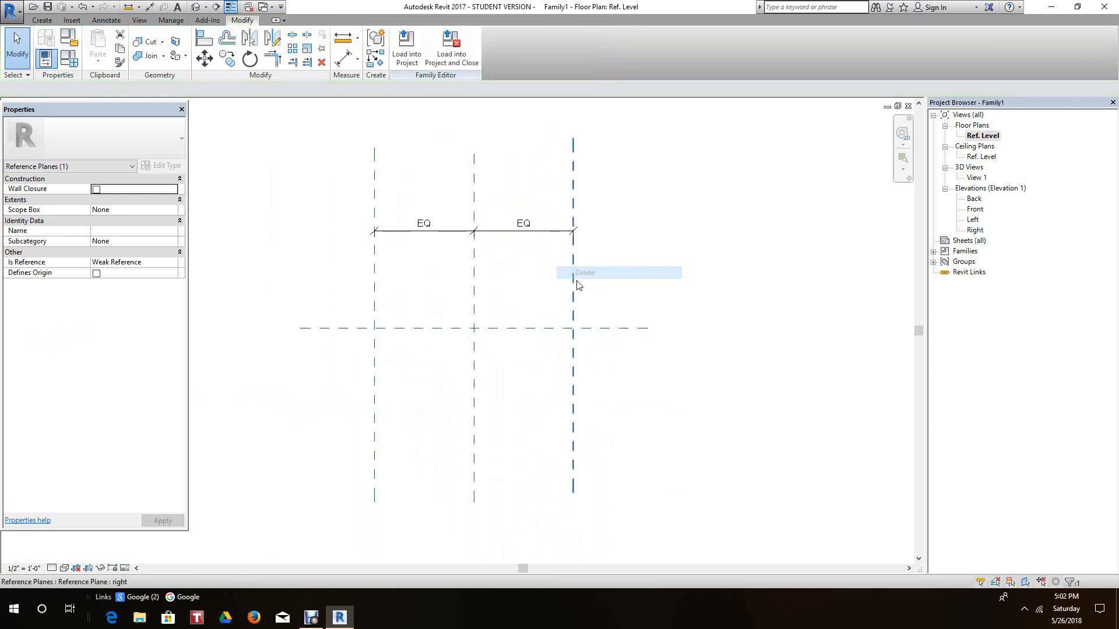
- Draw a horizontal reference plane about 4' above the Center (Front/Back) plane, extending past both side planes
scroll(539, 294, "down", 2)
middle_click_drag(539, 289, 541, 299)
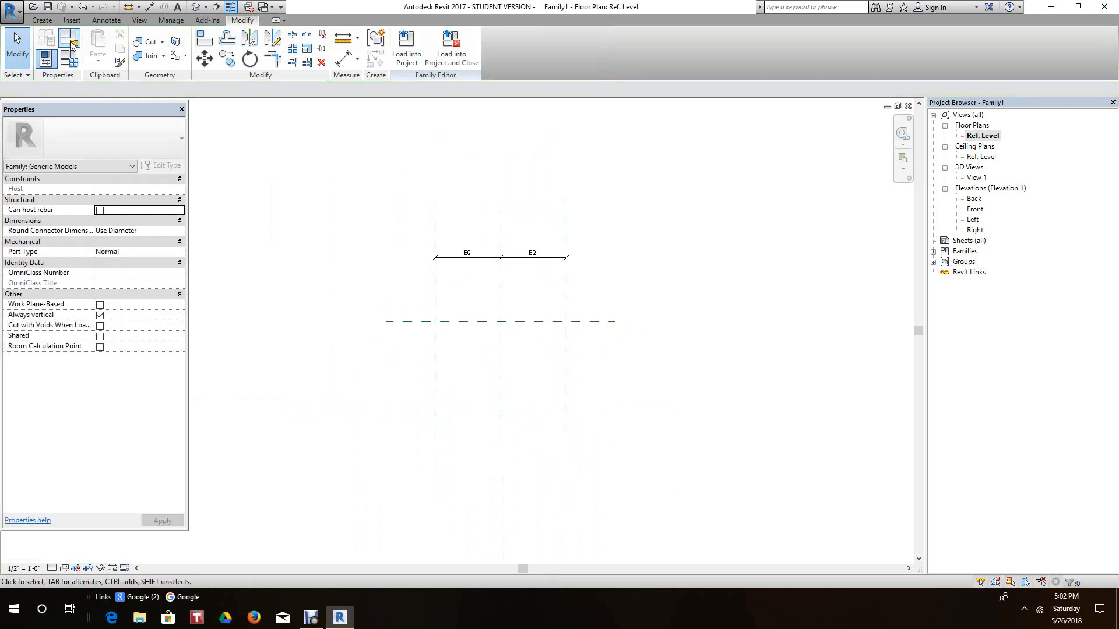
left_click(43, 22)
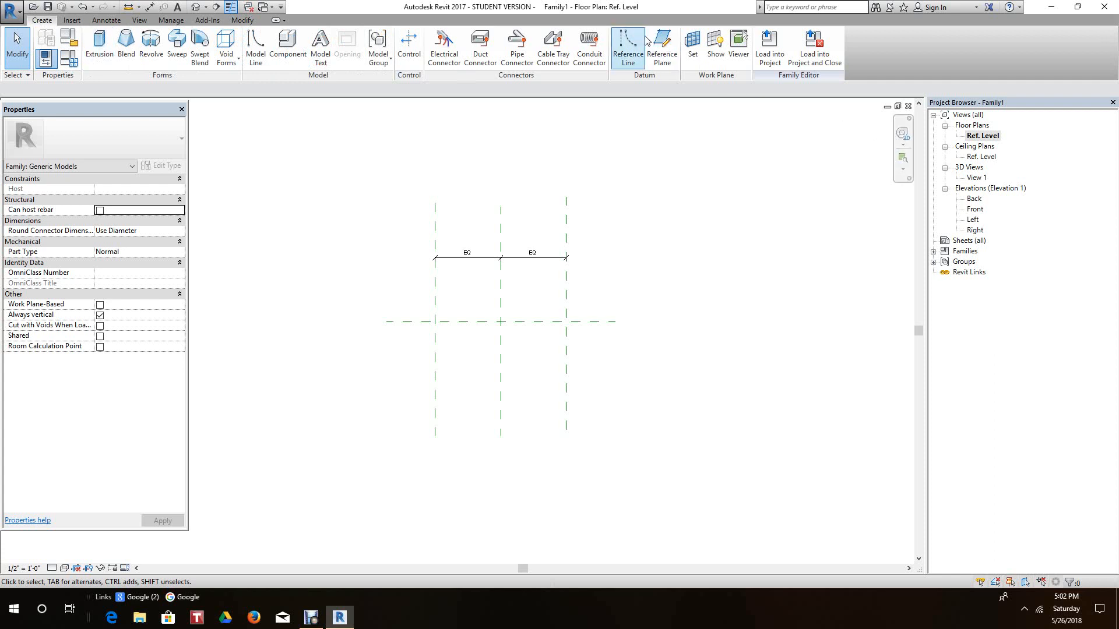
left_click(663, 42)
left_click(348, 231)
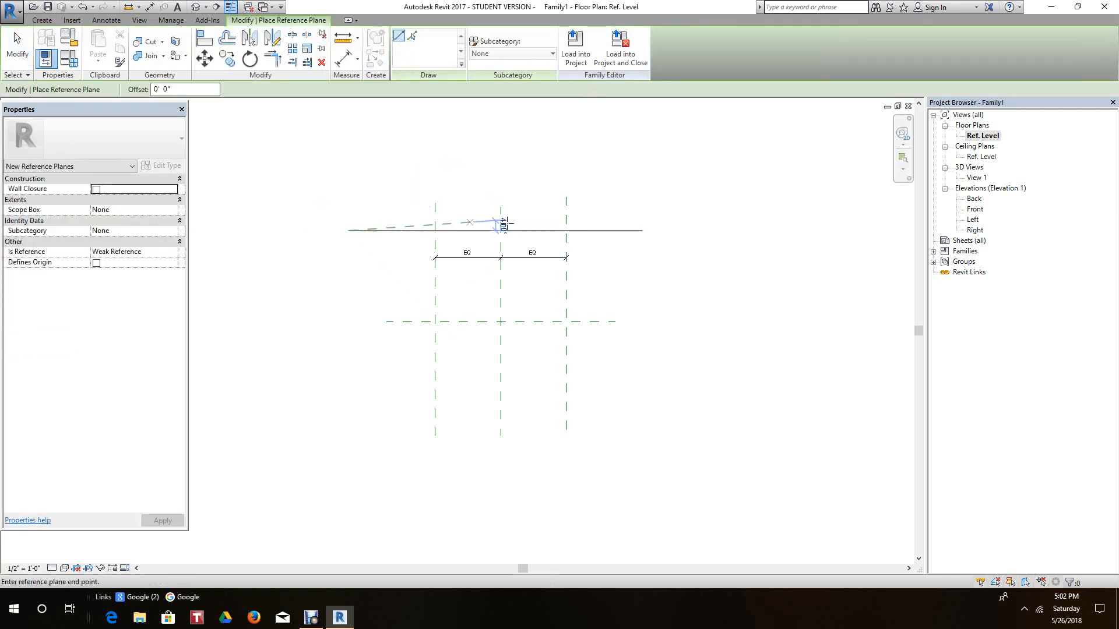
left_click(655, 230)
right_click(656, 249)
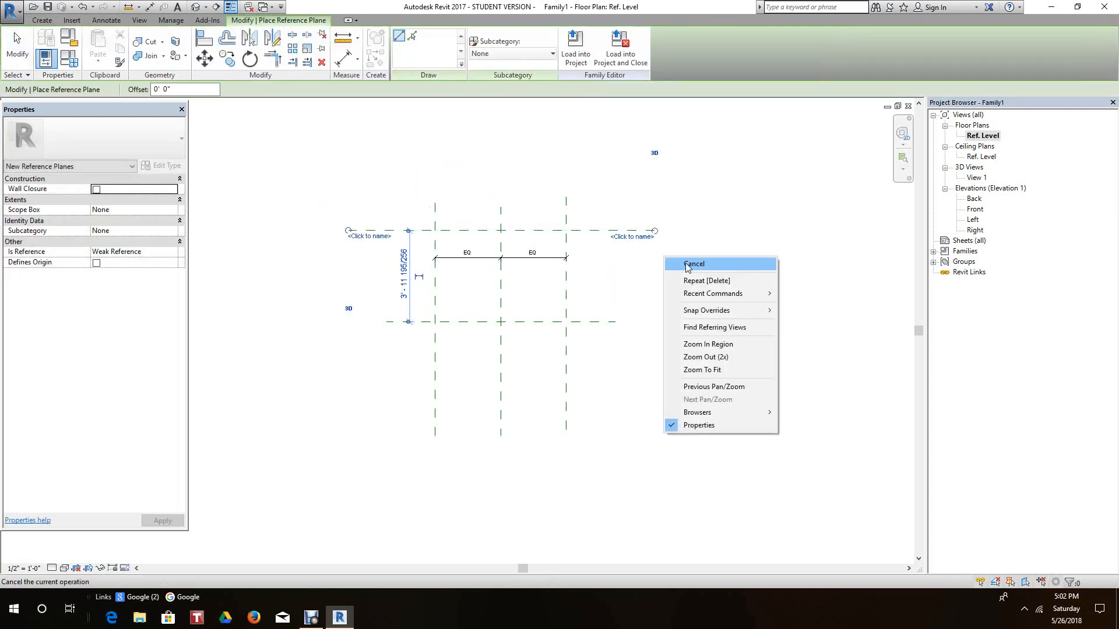
left_click(694, 263)
- Draw a horizontal reference plane about 3'-8" below the Center (Front/Back) plane, extending past both side planes
left_click(373, 411)
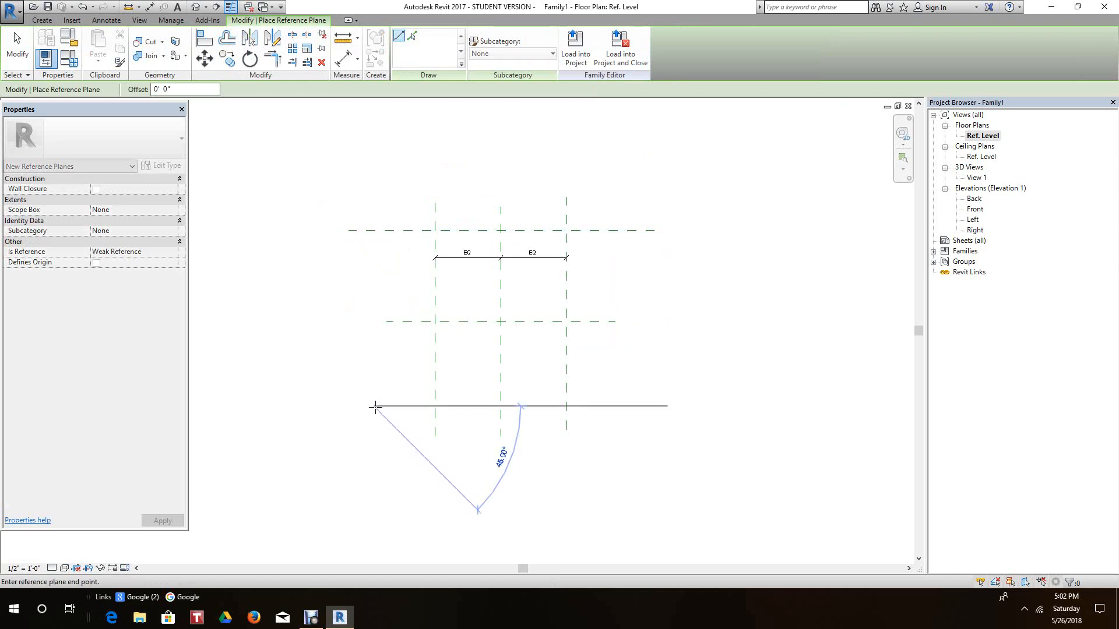
left_click(658, 408)
right_click(658, 412)
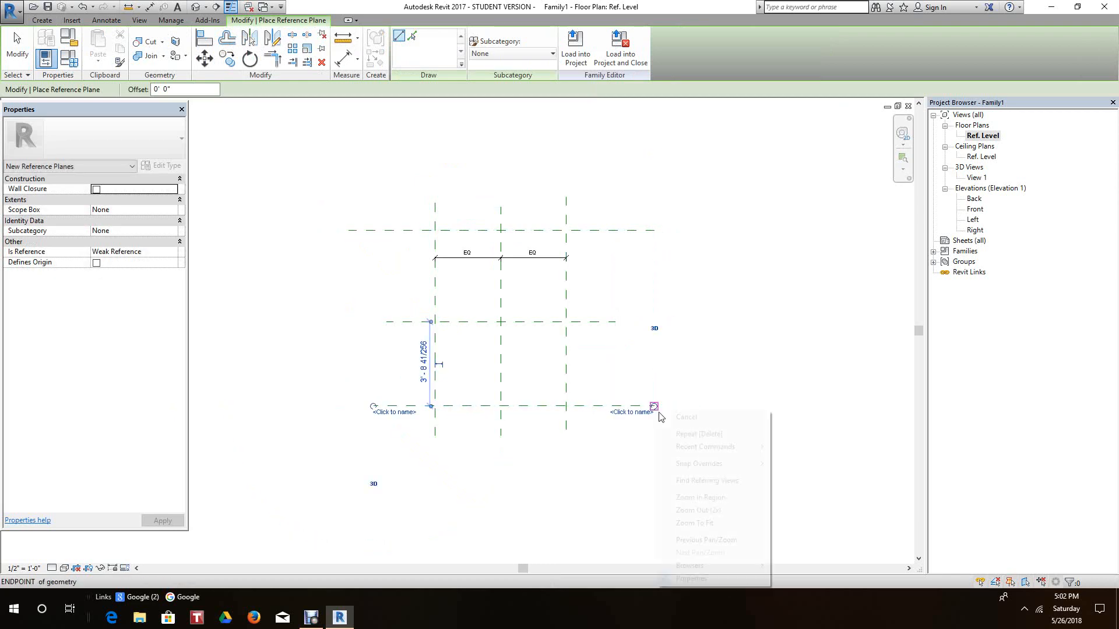
left_click(698, 419)
middle_click_drag(534, 283, 537, 310)
scroll(538, 311, "up", 3)
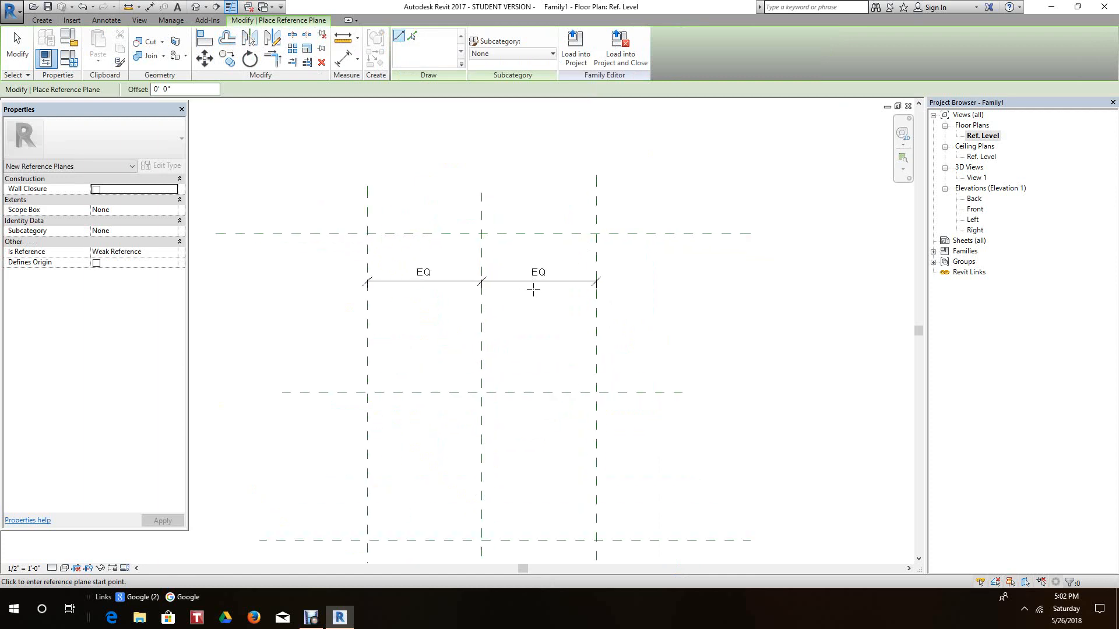
right_click(525, 297)
left_click(551, 309)
- Move the horizontal EQ dimension string up so it sits above the upper horizontal reference plane
left_click_drag(553, 284, 548, 167)
left_click(556, 257)
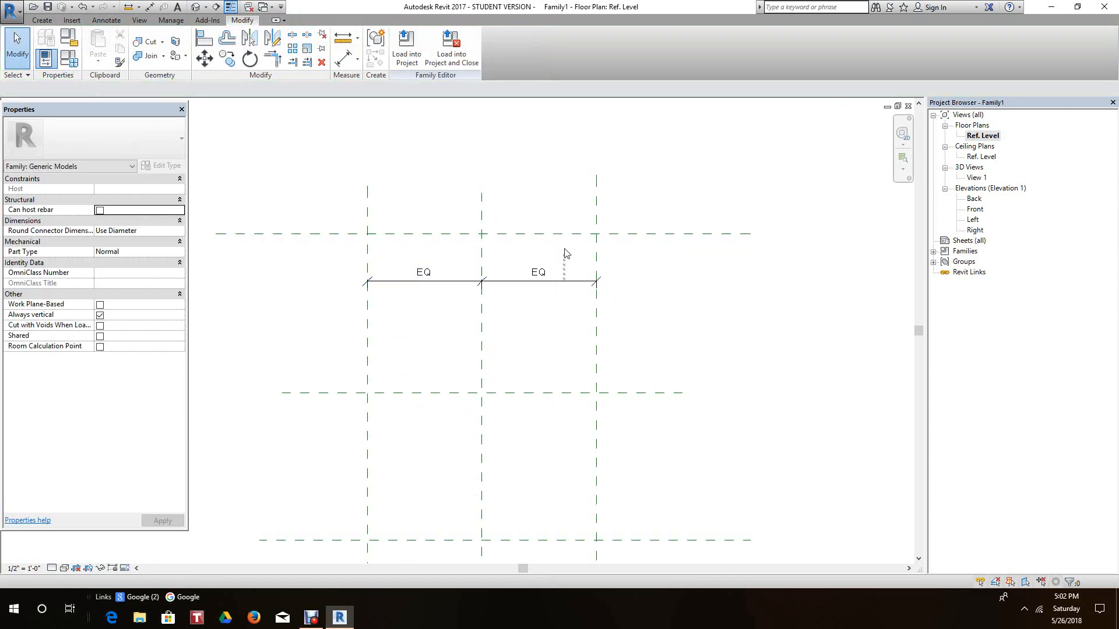
left_click(578, 285)
left_click_drag(575, 282, 567, 156)
left_click(685, 306)
- Place a continuous aligned dimension across the three horizontal reference planes, just outside their left ends
scroll(665, 286, "down", 5)
scroll(645, 313, "up", 5)
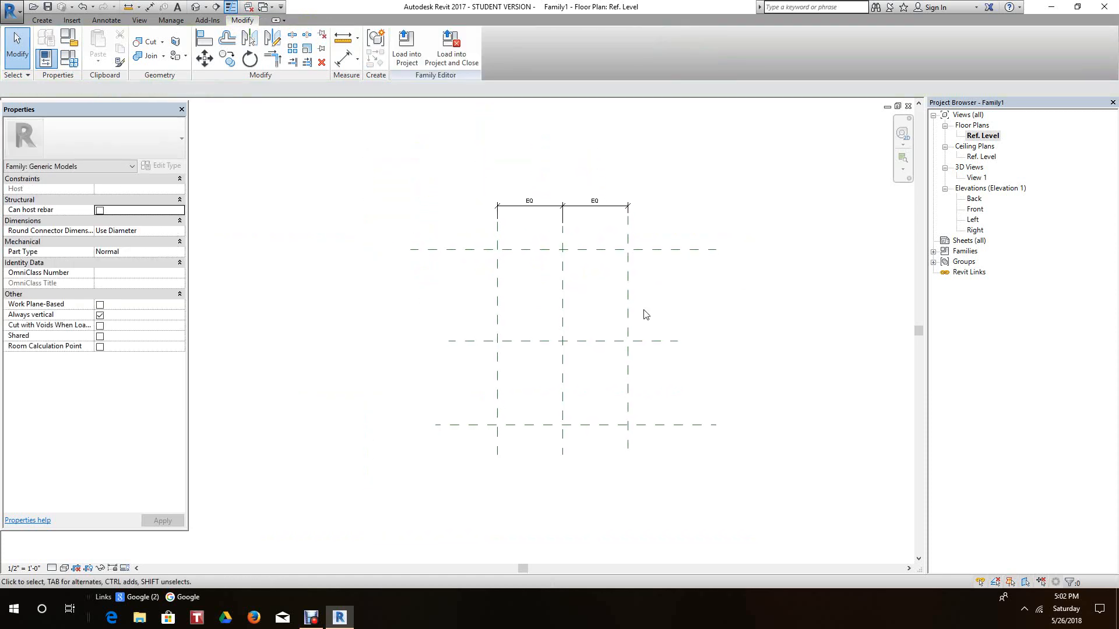
scroll(630, 345, "down", 1)
scroll(630, 346, "down", 1)
scroll(438, 307, "up", 1)
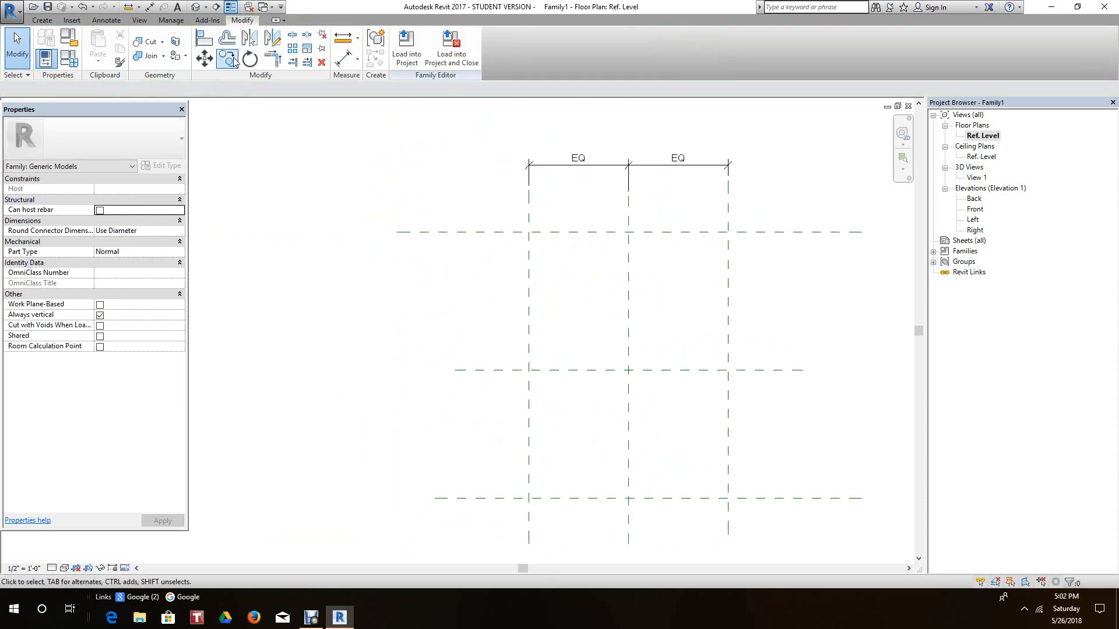
left_click(343, 58)
left_click(487, 234)
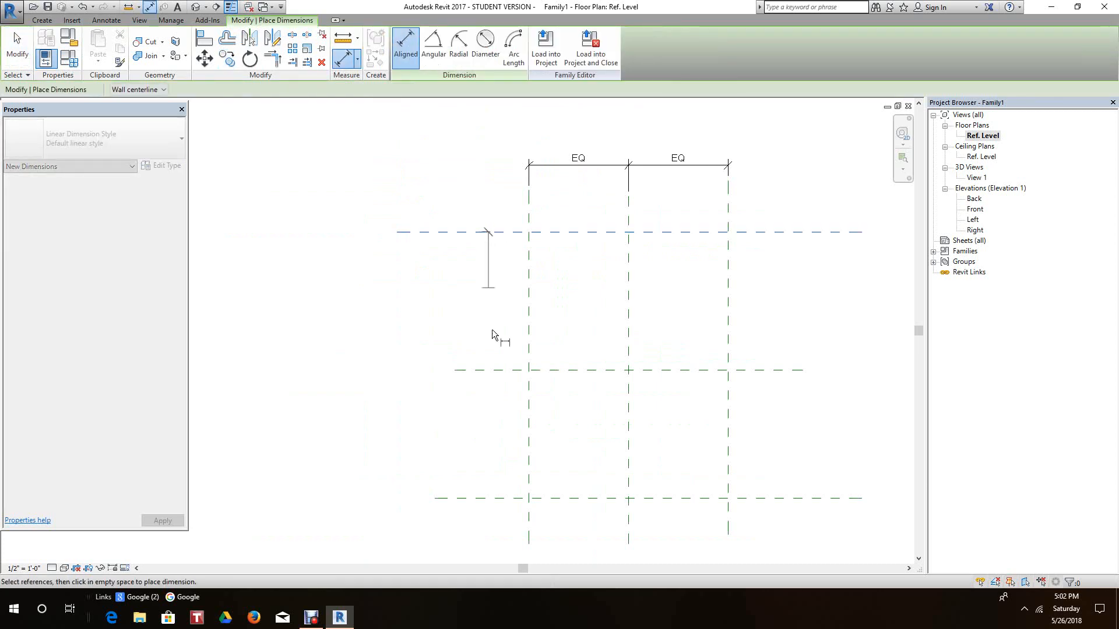
left_click(495, 369)
left_click(498, 498)
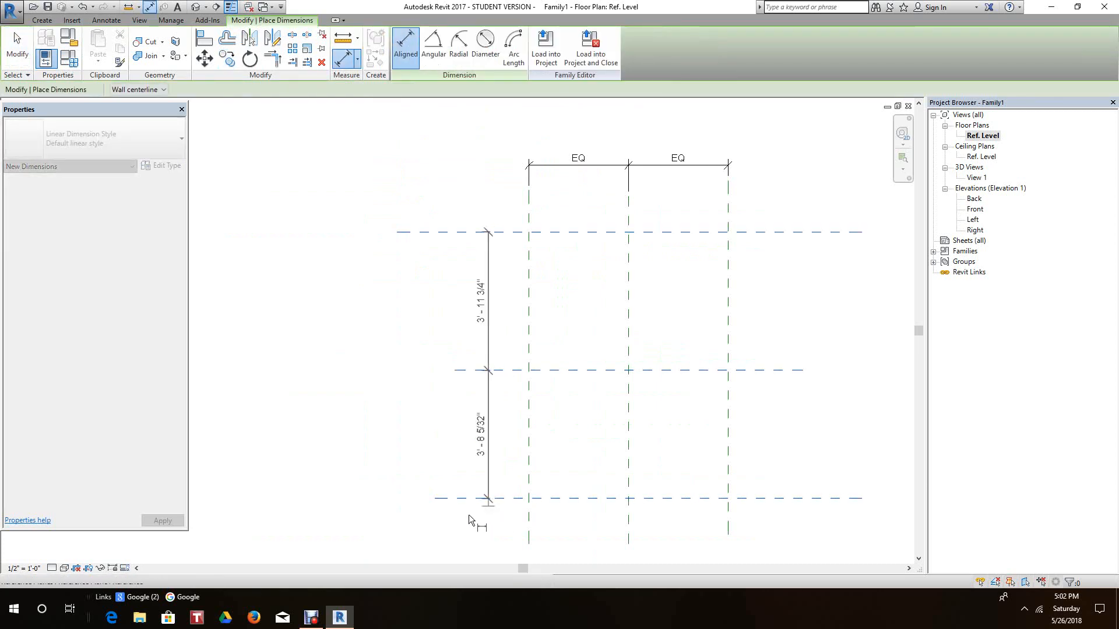
left_click(404, 543)
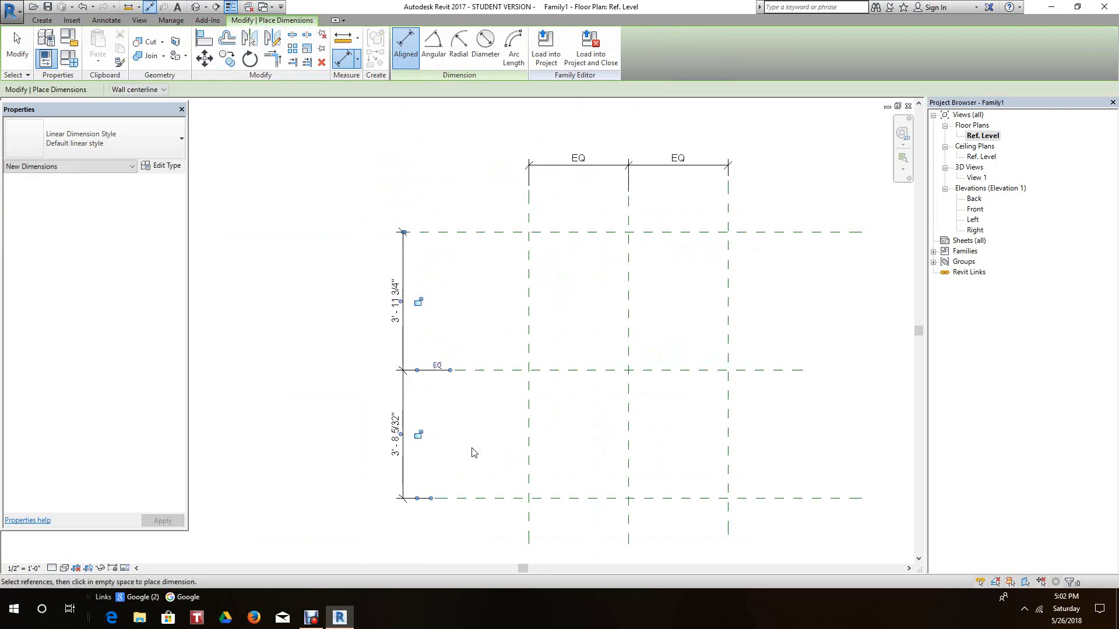
right_click(475, 458)
left_click(500, 308)
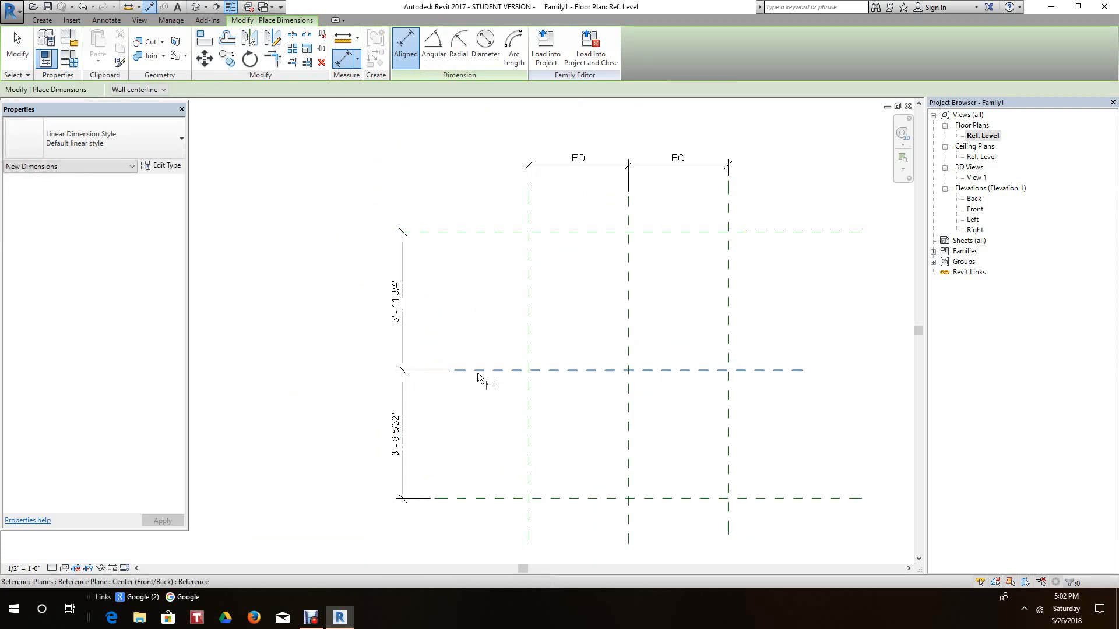
right_click(447, 319)
left_click(459, 328)
- Apply the equality constraint to the vertical dimension string so the upper and lower planes are equidistant from center
left_click(431, 370)
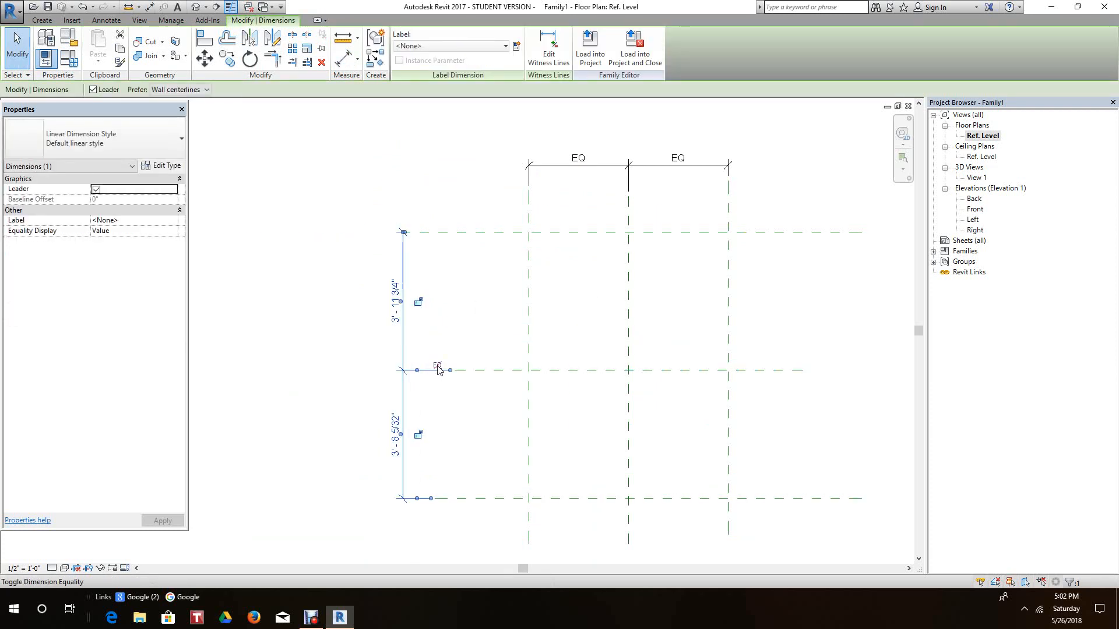
scroll(357, 356, "down", 3)
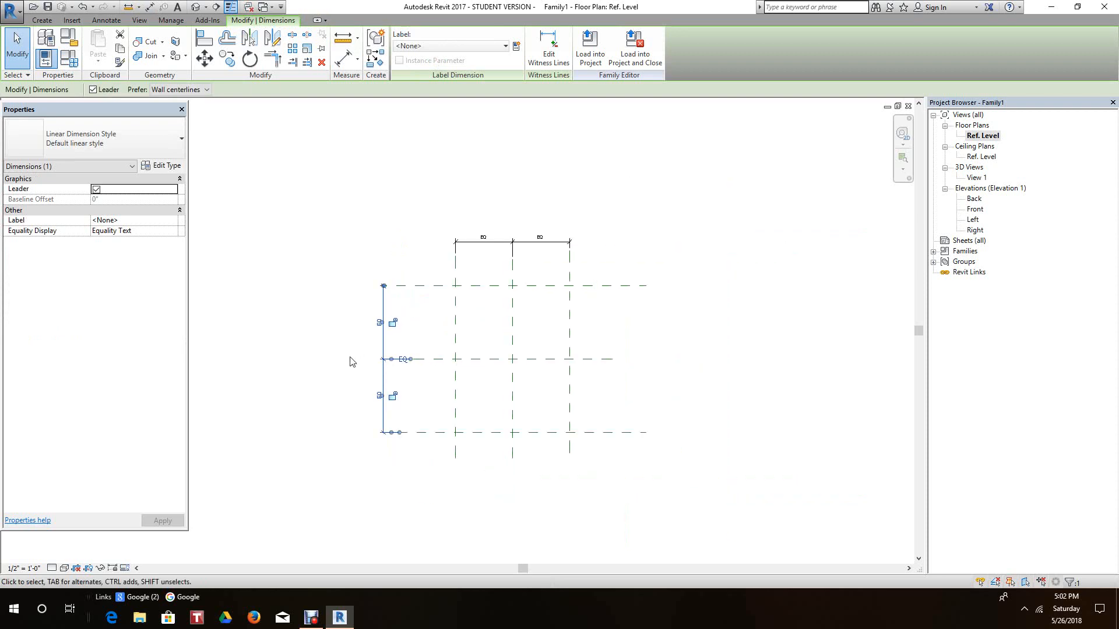
left_click(637, 330)
scroll(637, 330, "down", 2)
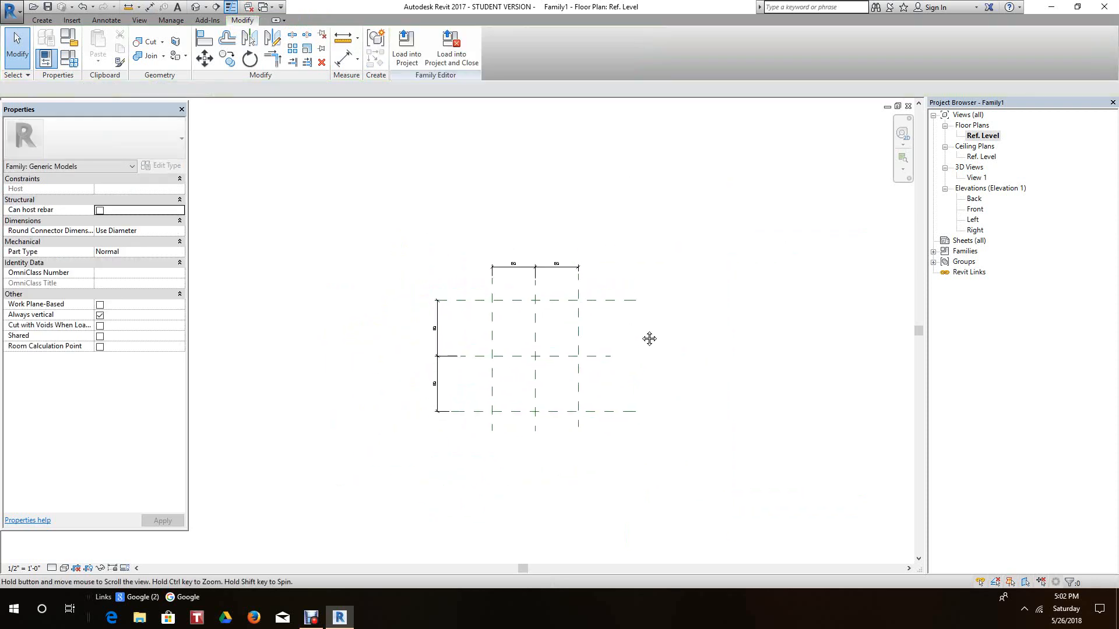
right_click(645, 327)
left_click(674, 335)
scroll(678, 349, "down", 2)
mouse_move(678, 349)
middle_mouse_down()
mouse_move(697, 385)
mouse_move(748, 335)
mouse_move(682, 337)
mouse_move(690, 327)
mouse_move(673, 357)
mouse_move(657, 344)
middle_mouse_up()
scroll(698, 371, "up", 4)
scroll(682, 324, "up", 3)
scroll(650, 335, "down", 2)
scroll(662, 342, "up", 3)
scroll(607, 369, "down", 1)
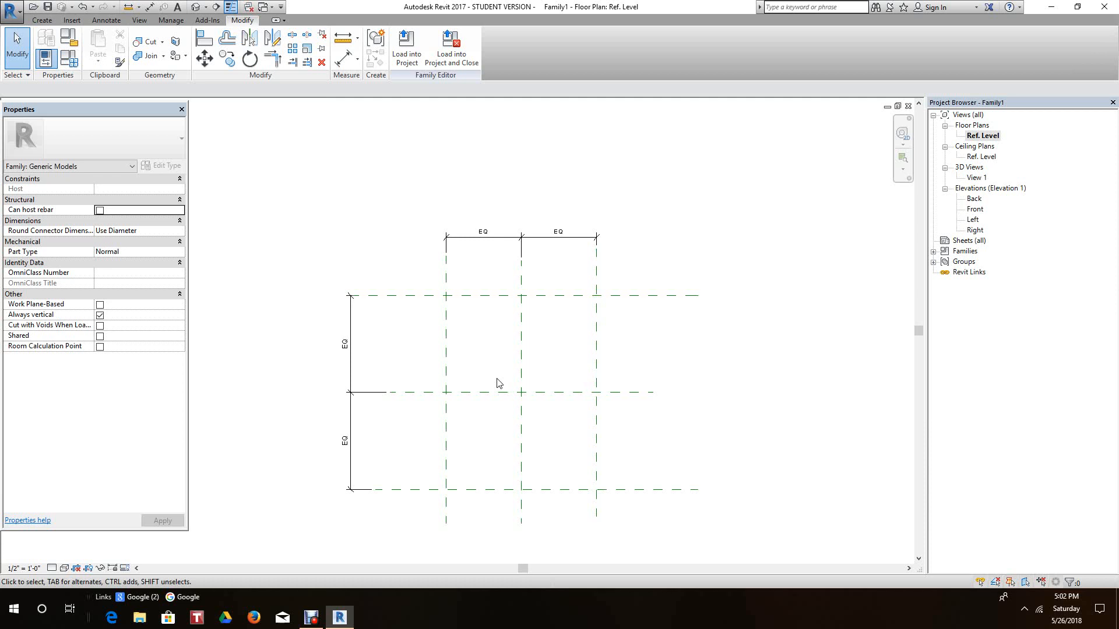
- Try Strong Reference as the left side plane's Is Reference value, and restore it to Weak Reference
left_click(447, 355)
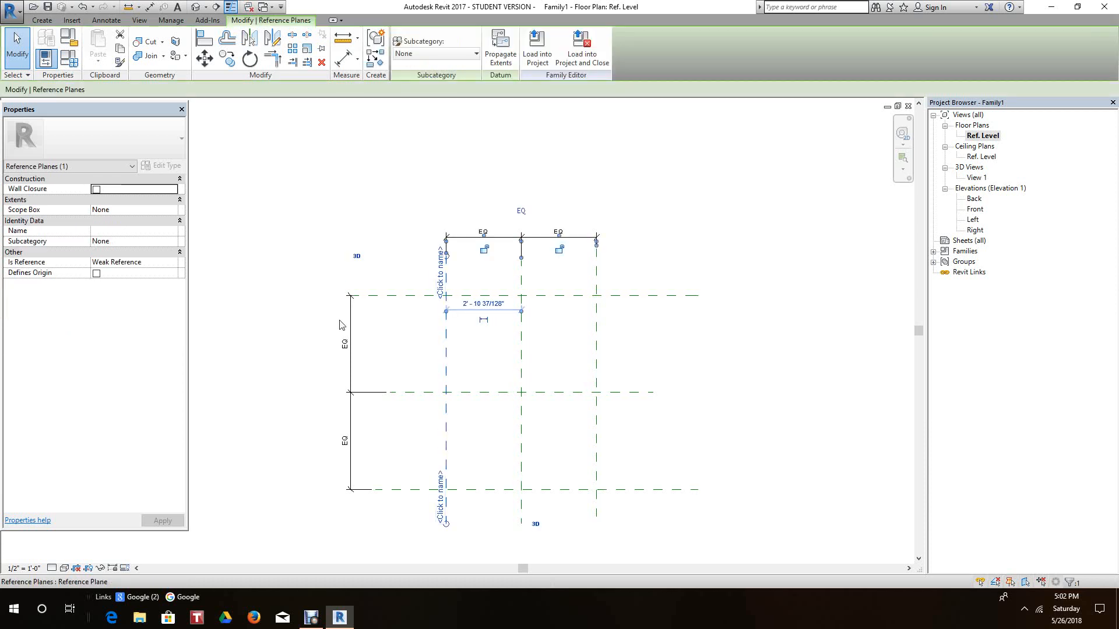
left_click(173, 267)
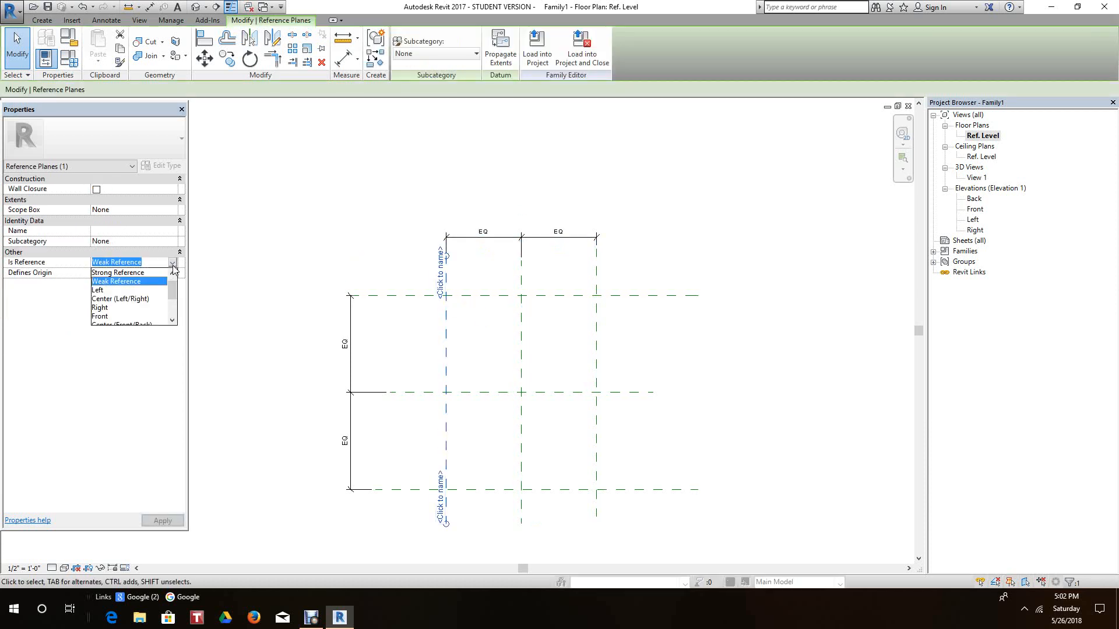
left_click(142, 272)
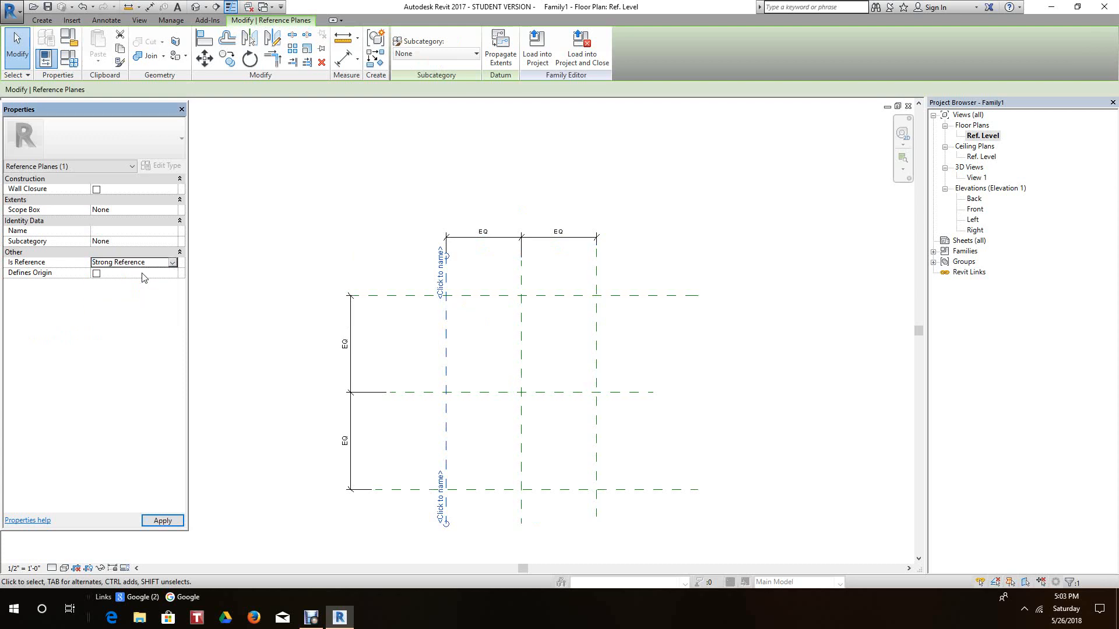
left_click(173, 264)
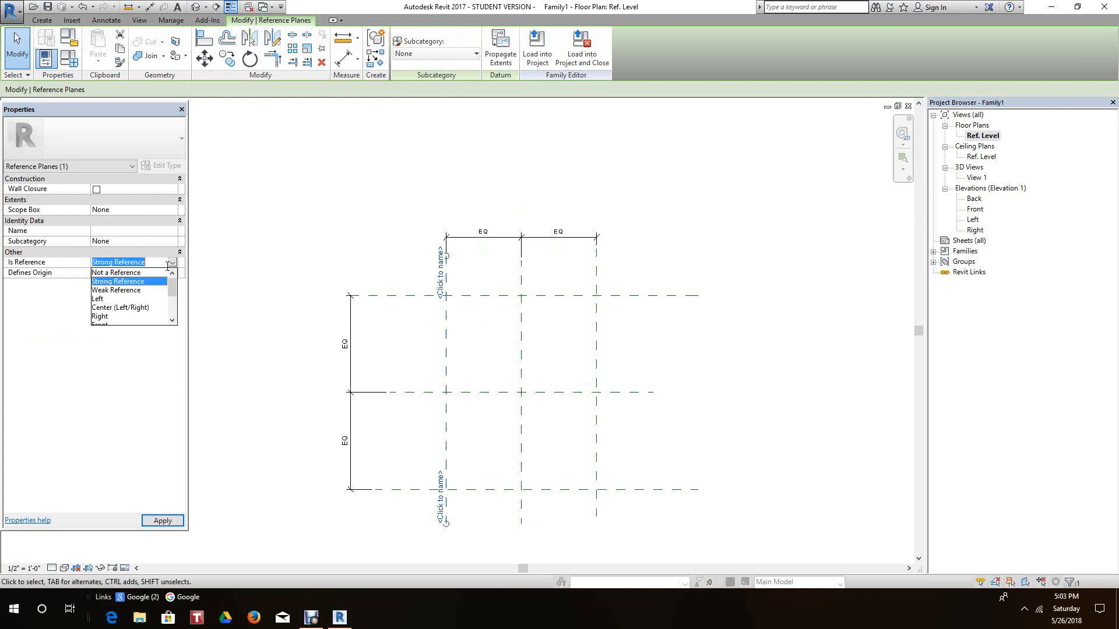
left_click(138, 292)
left_click(268, 280)
- Open the Front elevation and select the "right" reference plane
scroll(505, 349, "down", 2)
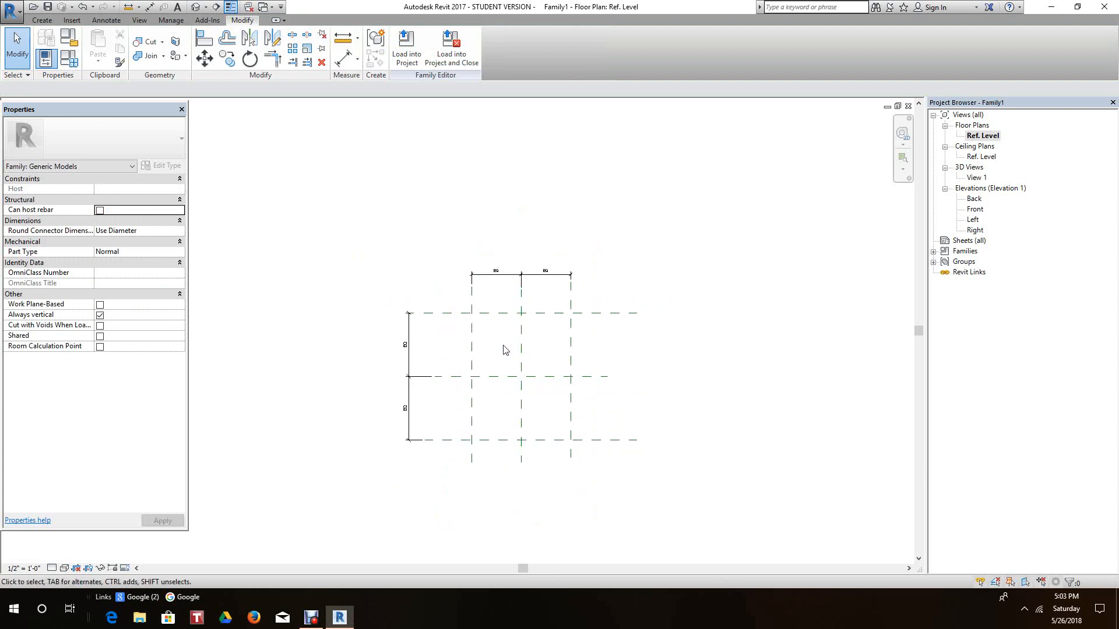
scroll(498, 347, "up", 3)
scroll(482, 345, "down", 2)
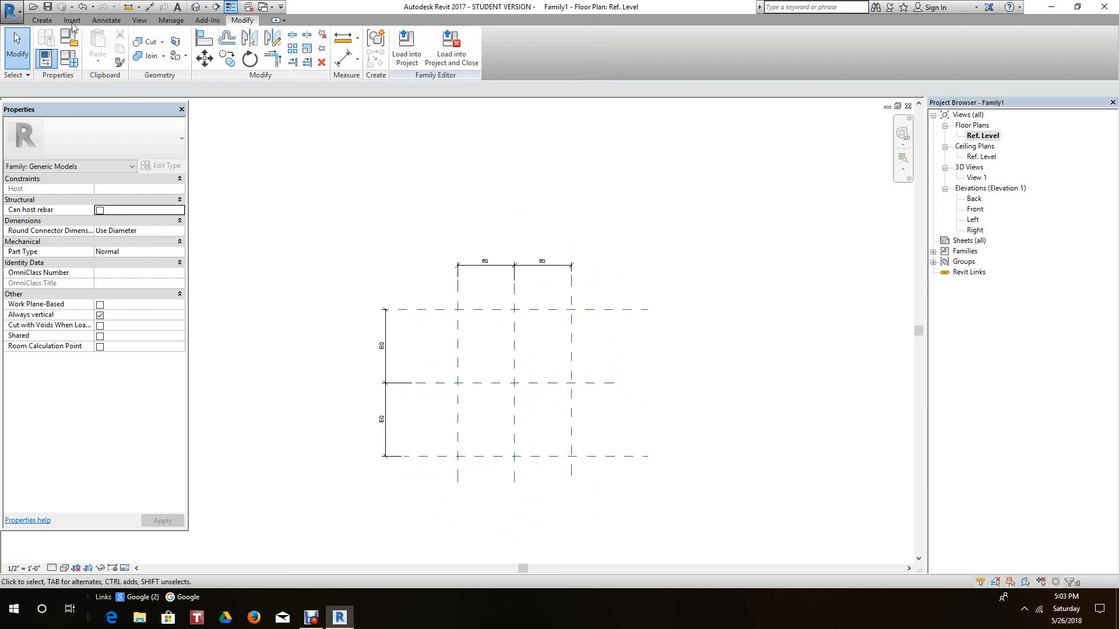
double_click(975, 209)
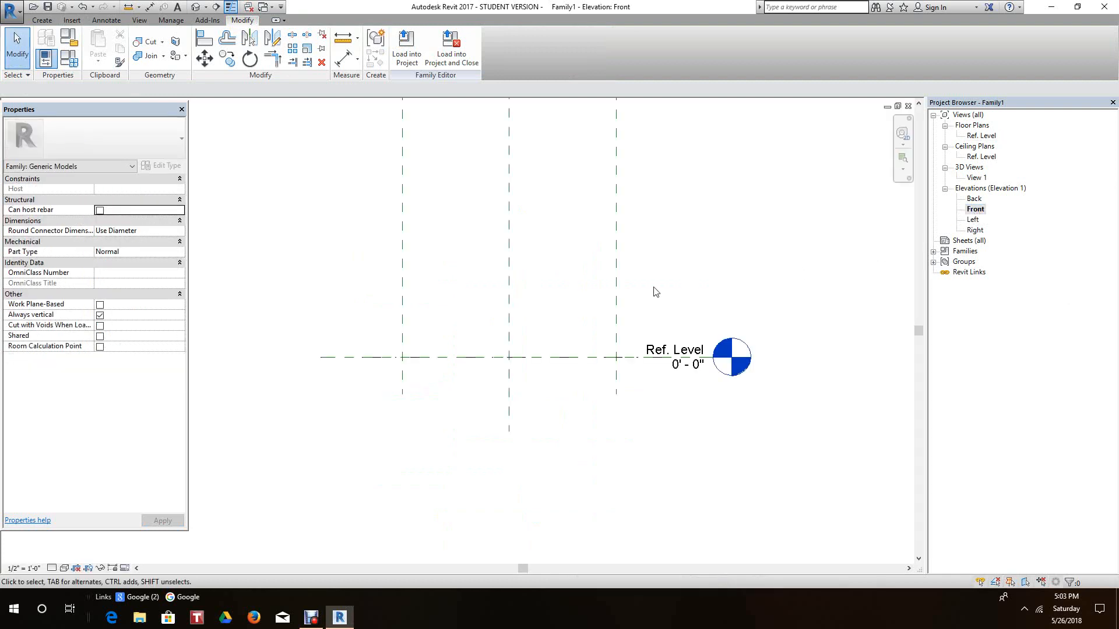
left_click(620, 387)
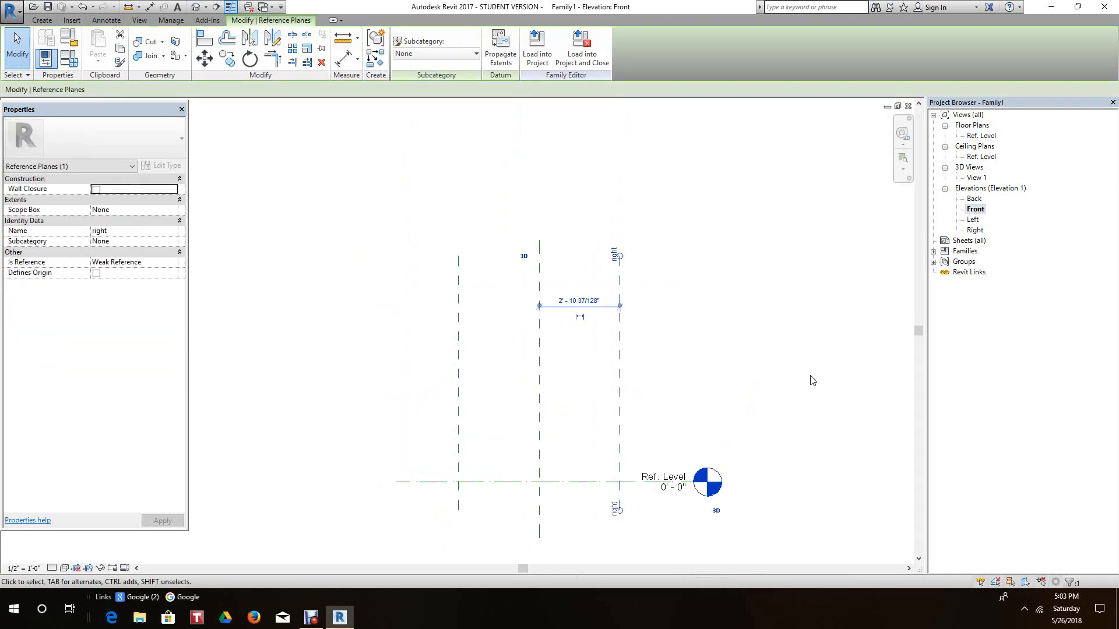
- Examine the side reference planes in the Front elevation by selecting each one, and clear the selection
left_click(737, 353)
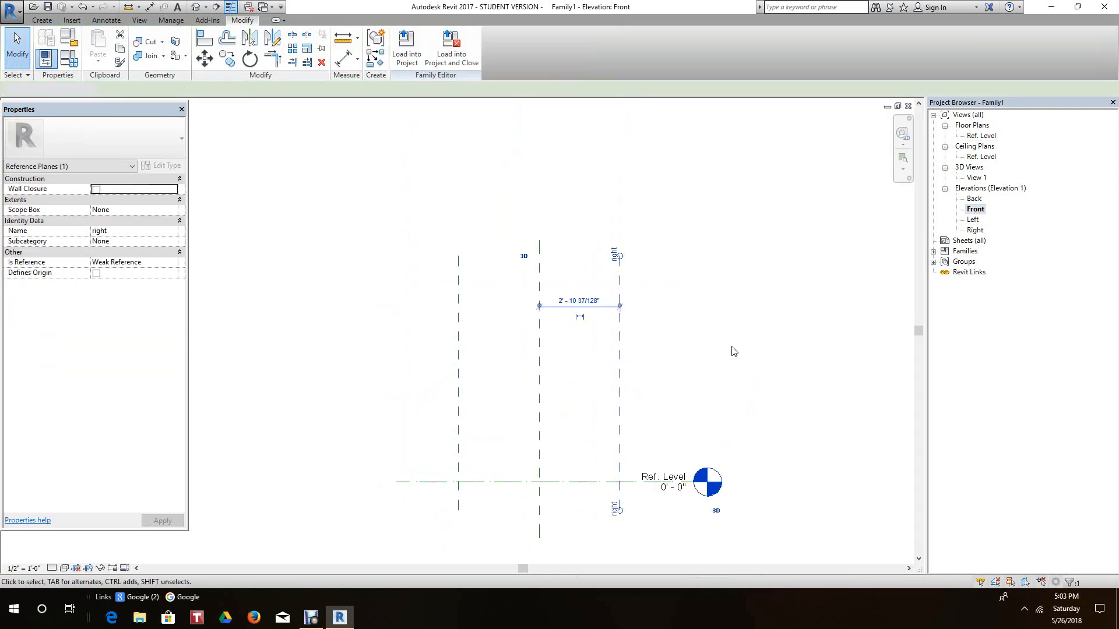
left_click(466, 383)
left_click(767, 327)
scroll(708, 328, "down", 1)
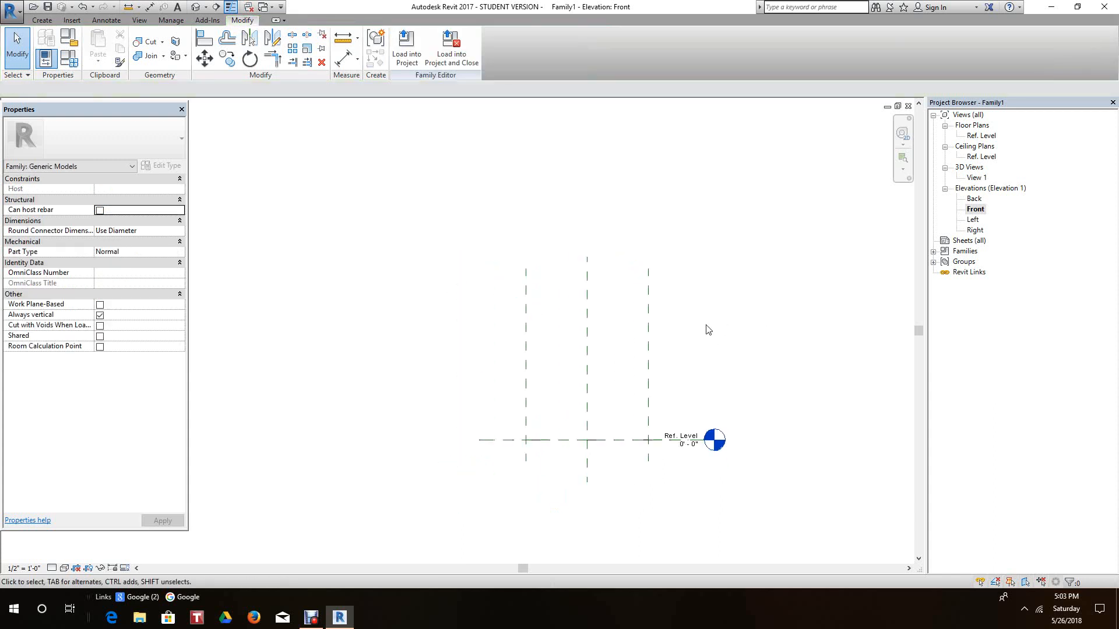
scroll(641, 341, "up", 1)
left_click(640, 331)
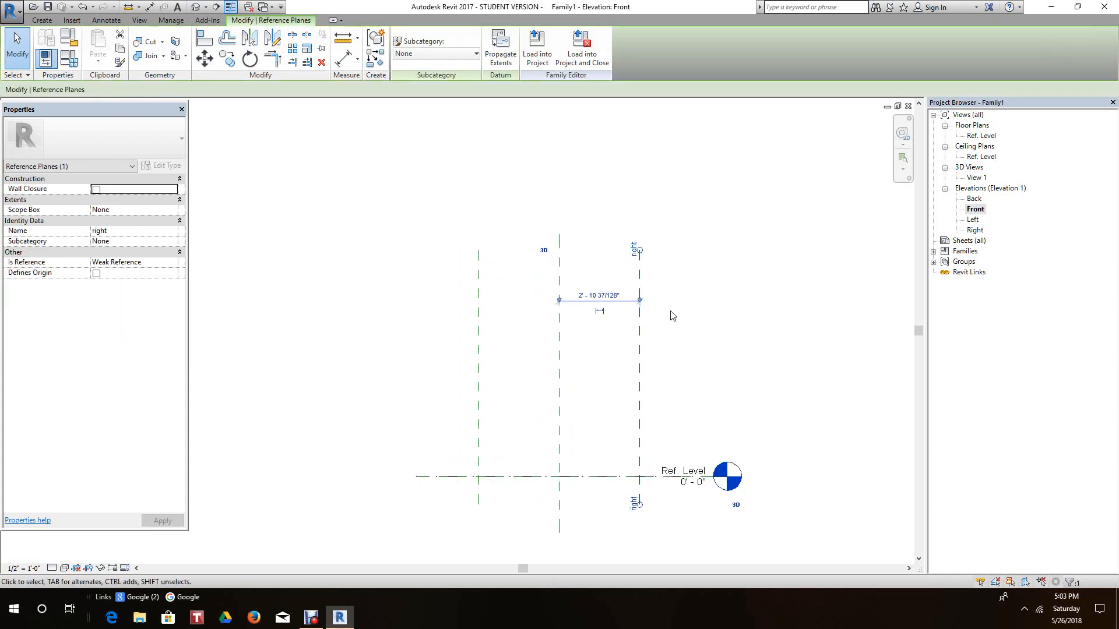
left_click(776, 264)
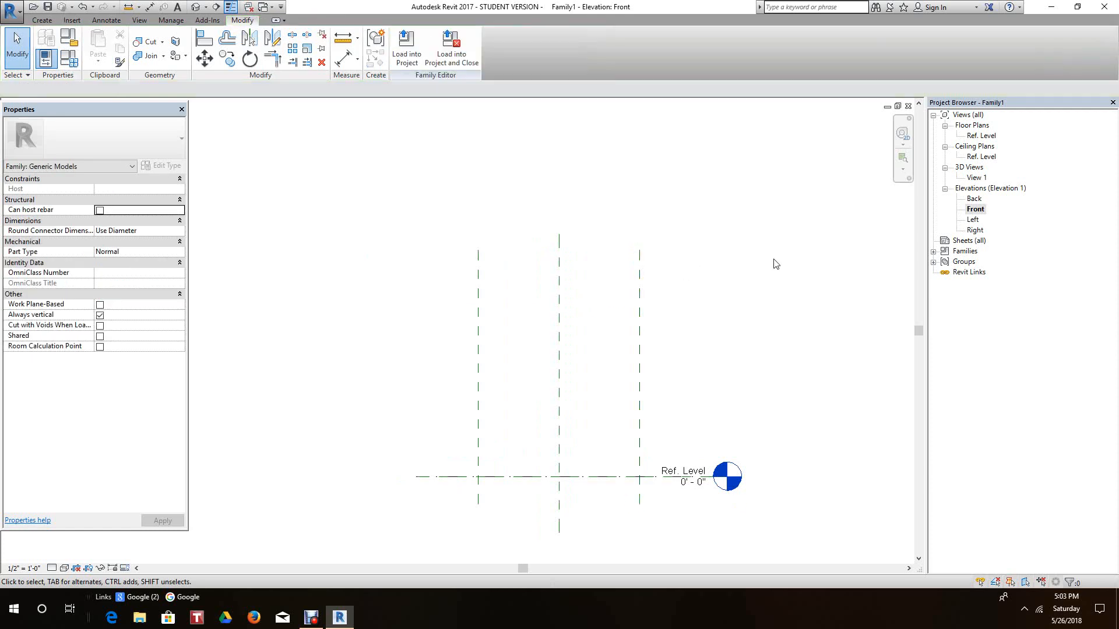
scroll(727, 260, "down", 1)
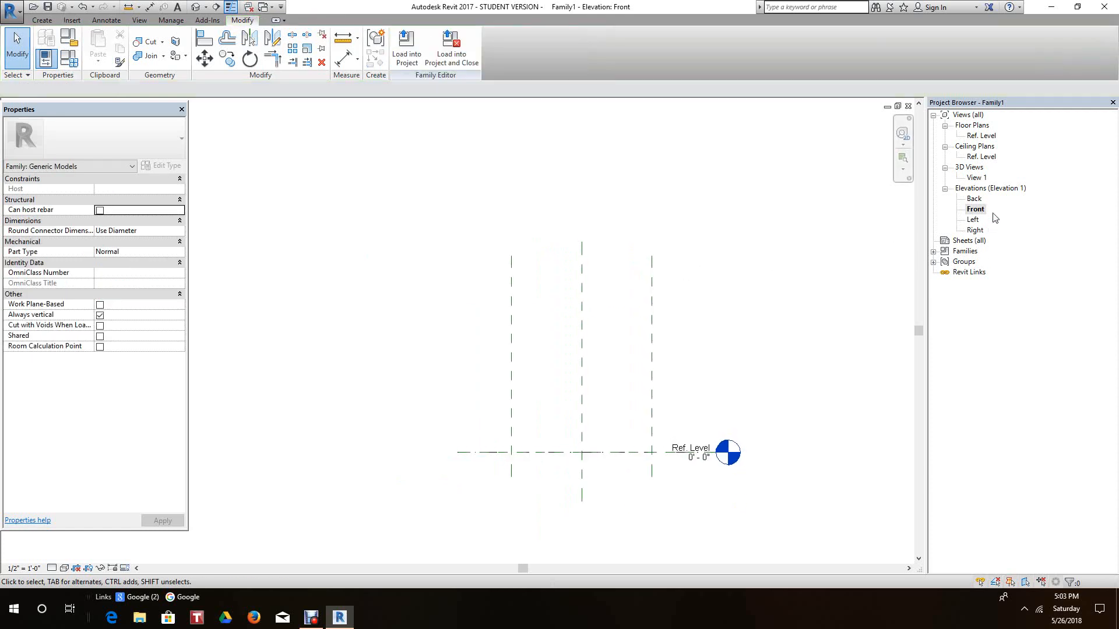
- Open the Ref. Level floor plan and bring the reference plane framework into view
double_click(989, 136)
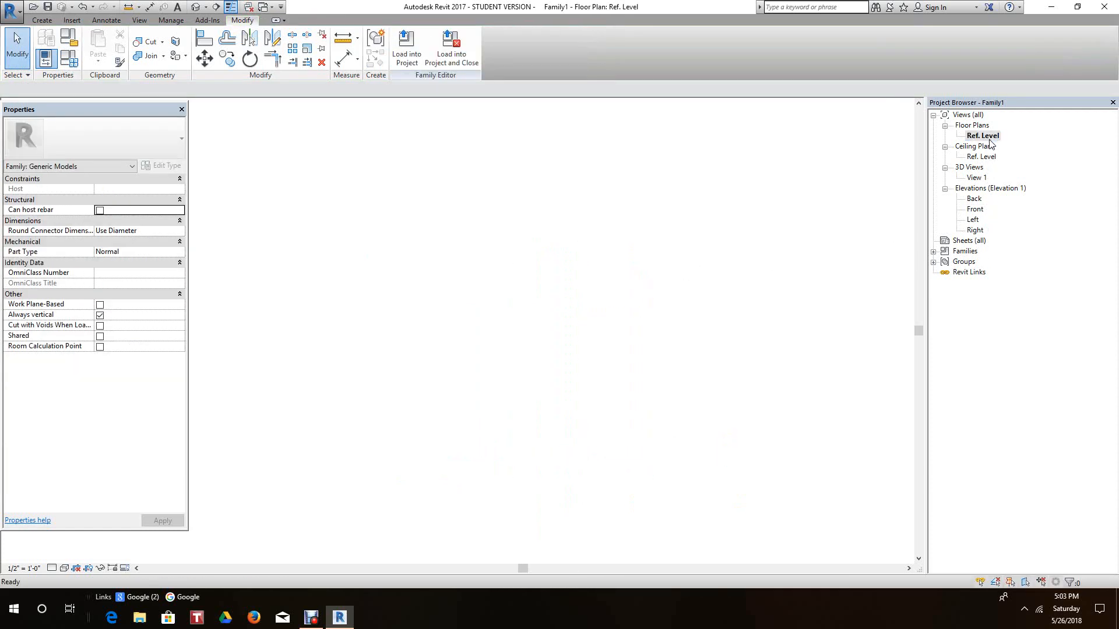
scroll(655, 363, "up", 3)
middle_click_drag(655, 363, 634, 338)
scroll(652, 340, "down", 2)
scroll(633, 338, "down", 2)
- Draw a reference line from the intersection of the two center planes toward the upper right, about 5' 10" long at 45°
left_click(43, 21)
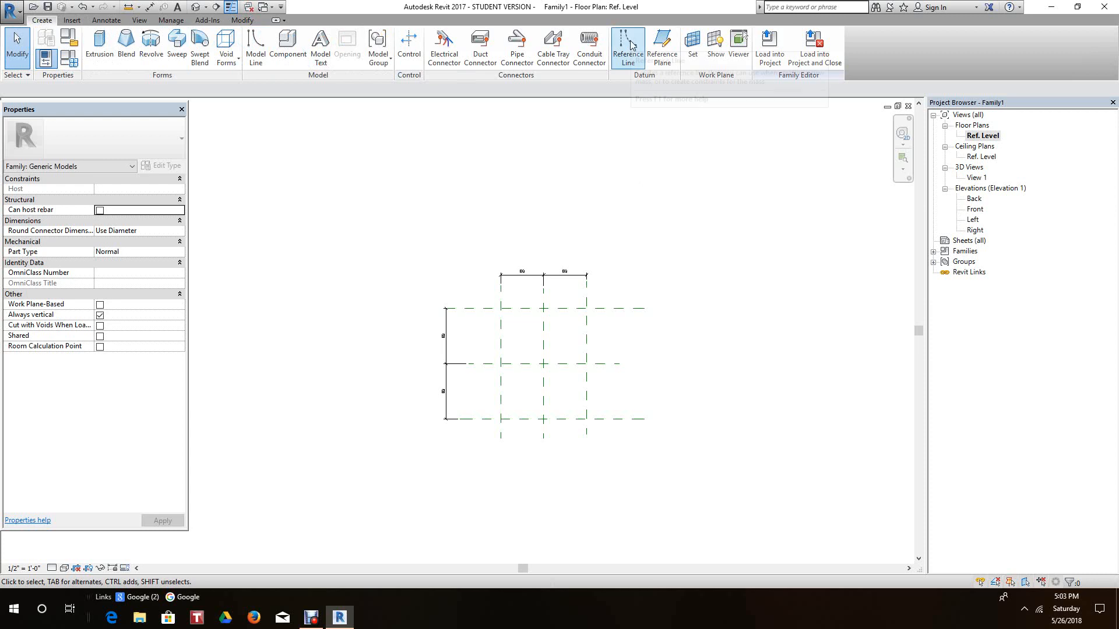
left_click(634, 64)
scroll(530, 363, "up", 3)
scroll(531, 362, "up", 2)
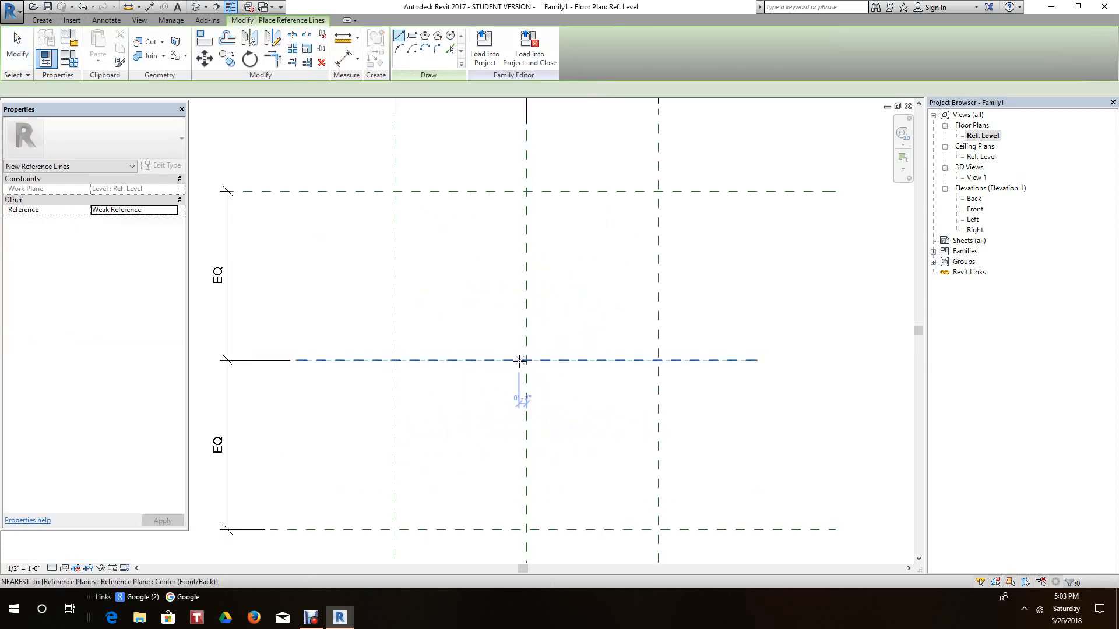
left_click(526, 361)
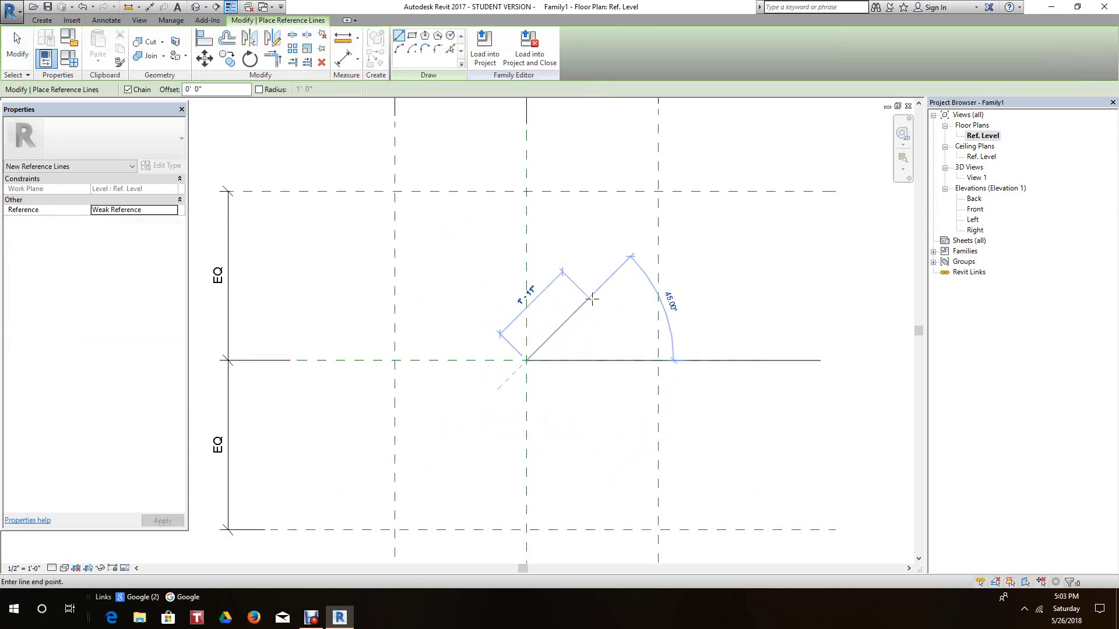
middle_click_drag(589, 296, 497, 379)
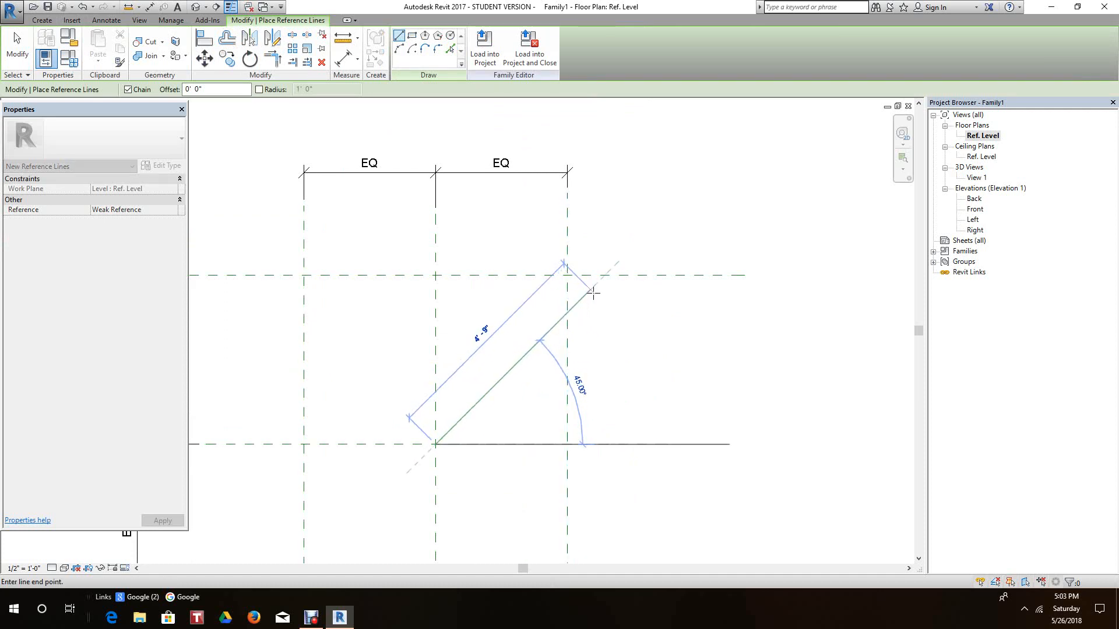
left_click(628, 257)
right_click(647, 247)
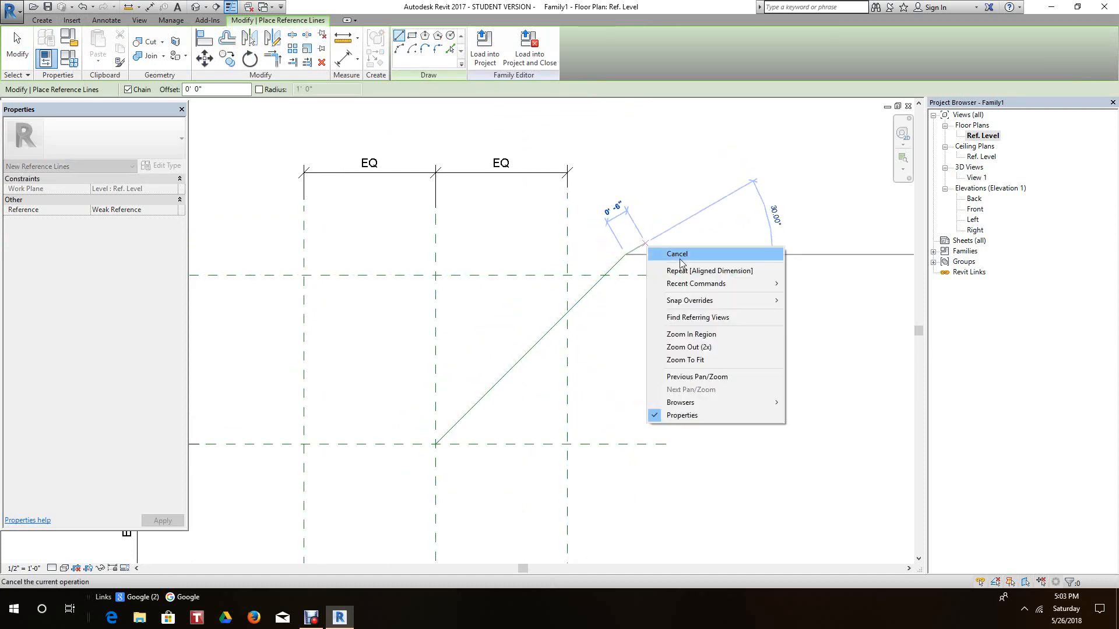
left_click(680, 258)
right_click(636, 316)
left_click(660, 324)
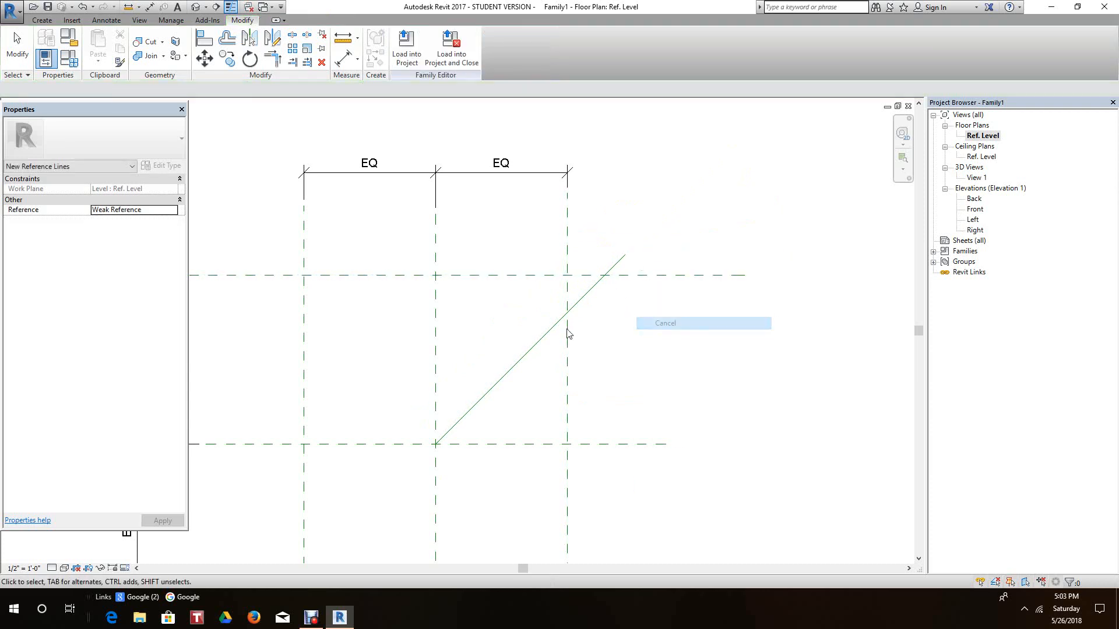
- Select the diagonal reference line and examine its temporary dimensions, its planes and its endpoint at the center intersection
left_click(542, 343)
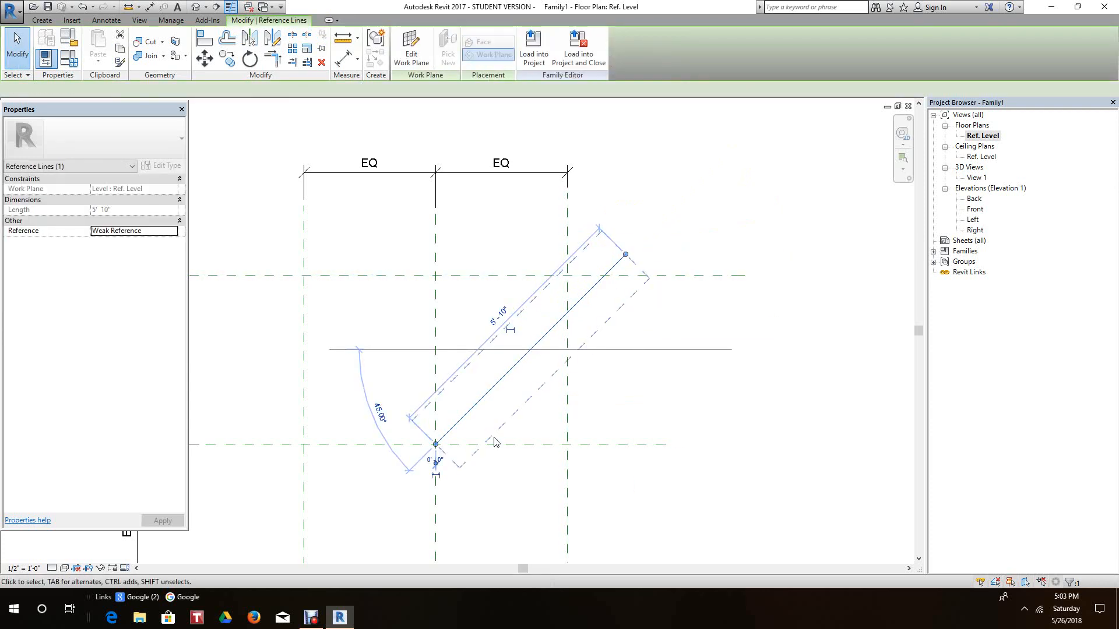
scroll(492, 444, "up", 1)
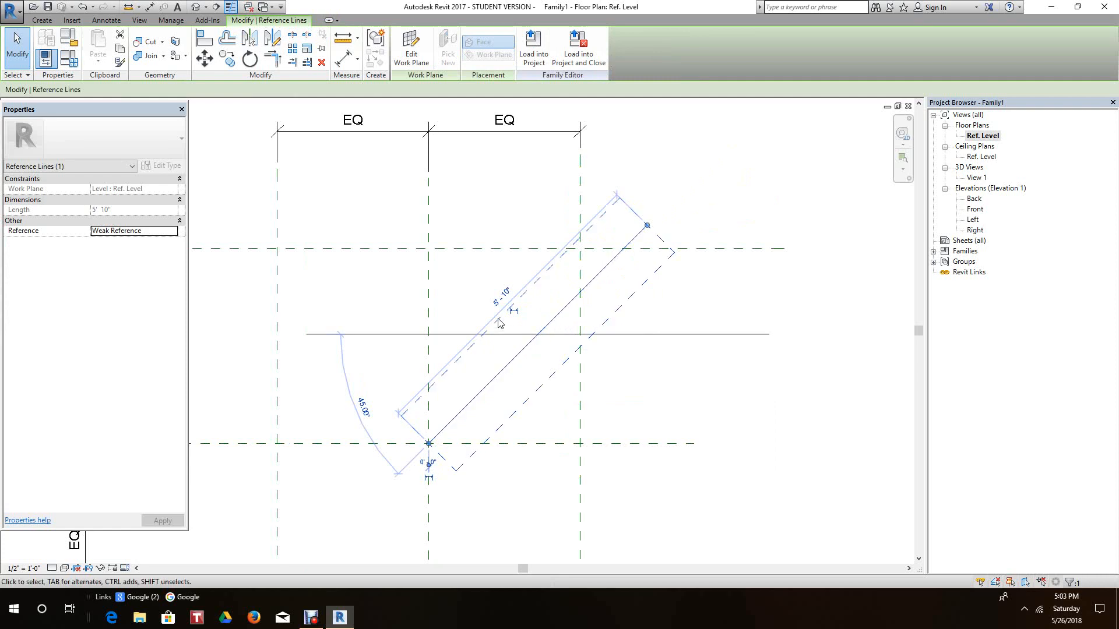
scroll(510, 299, "up", 2)
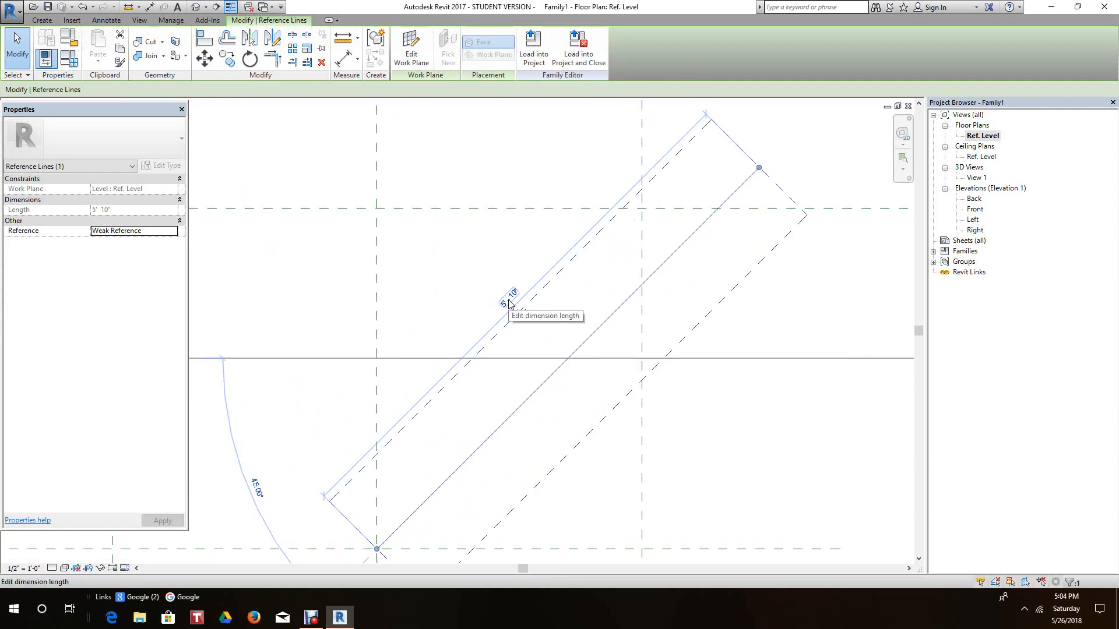
scroll(510, 302, "down", 2)
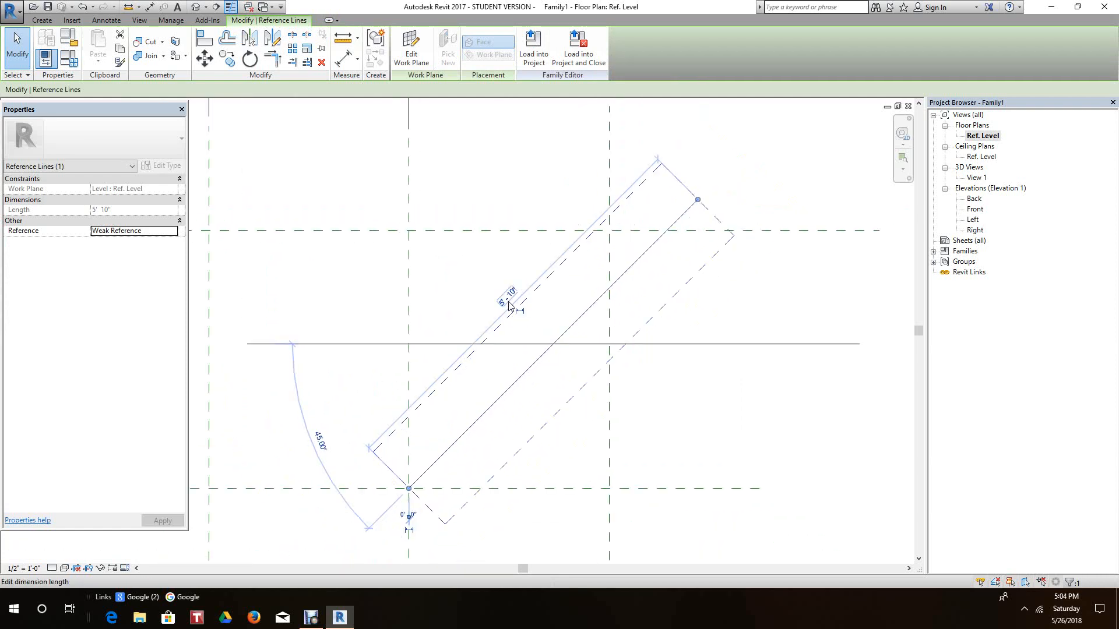
left_click(667, 408)
scroll(659, 401, "down", 2)
middle_click_drag(659, 384, 658, 346)
scroll(508, 325, "up", 5)
middle_click_drag(541, 515, 544, 499)
scroll(519, 476, "up", 4)
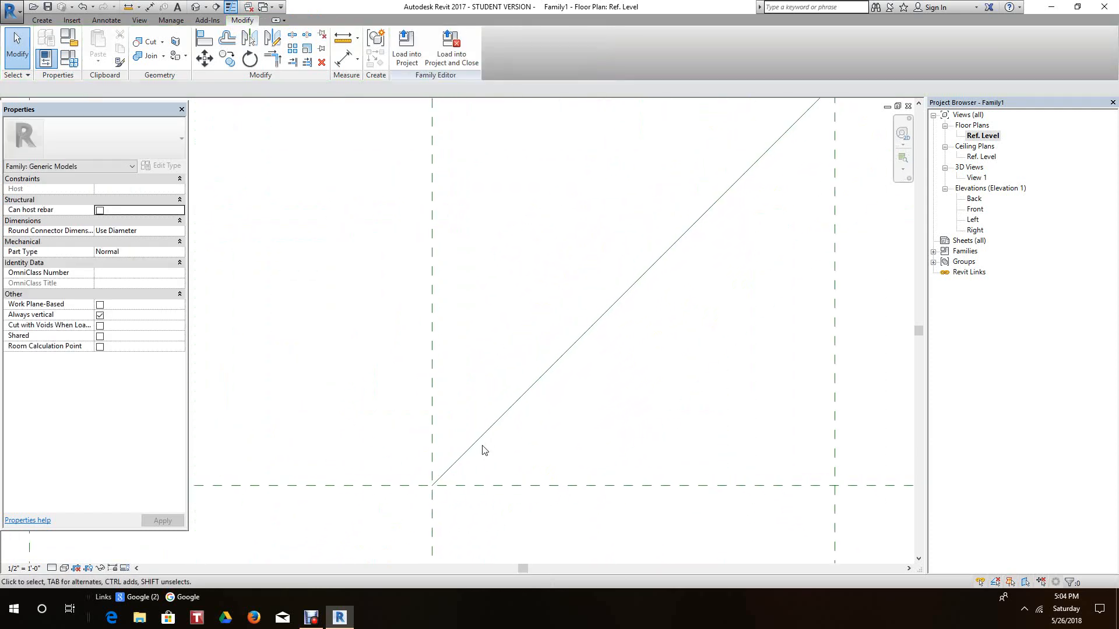
- Align the reference line's lower endpoint to the vertical center reference plane and lock the alignment
scroll(464, 442, "down", 4)
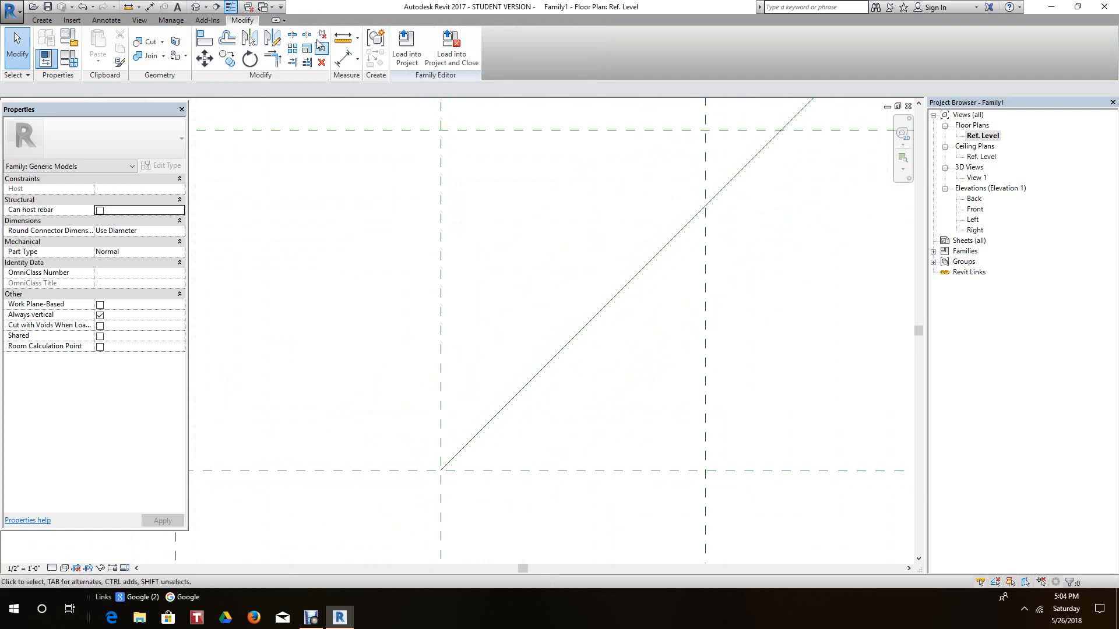
left_click(204, 38)
left_click(453, 463)
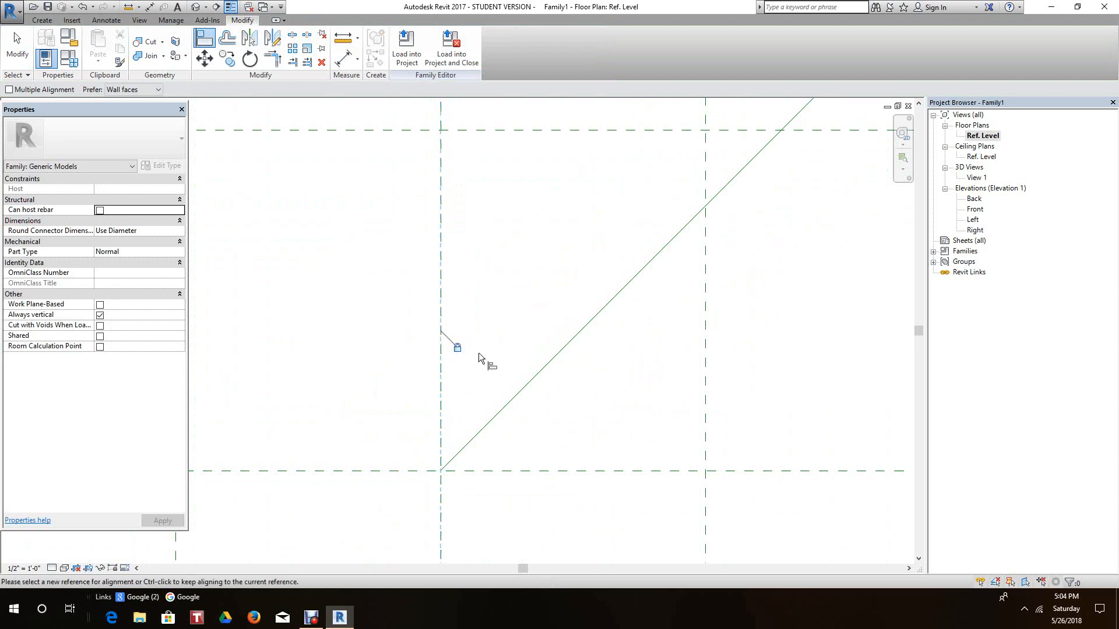
scroll(478, 352, "down", 3)
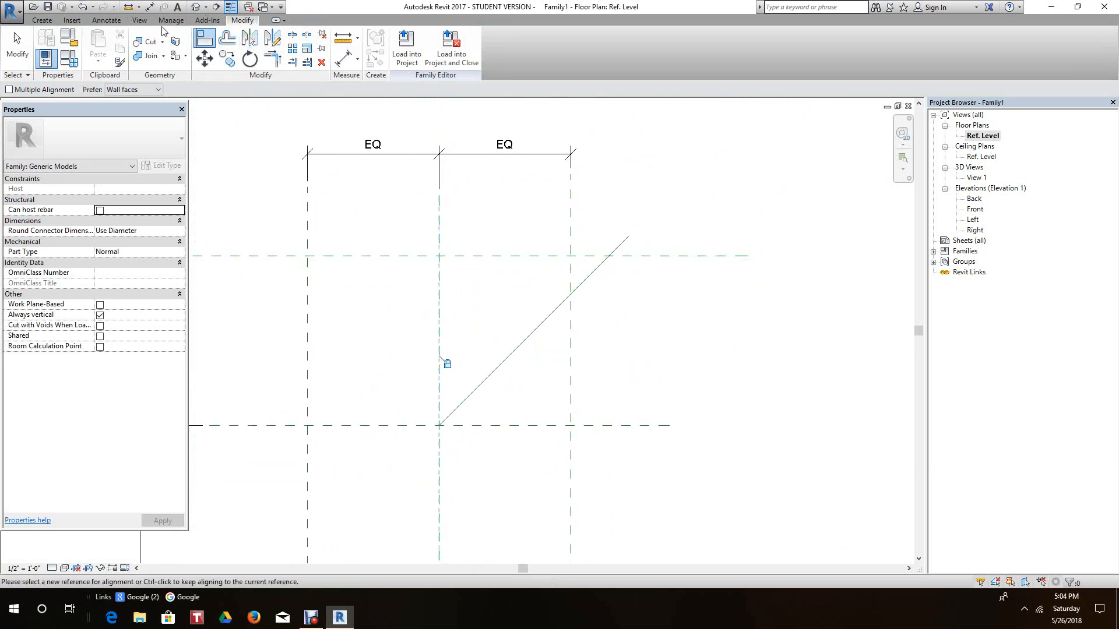
- Place an angular dimension between the diagonal reference line and the horizontal center reference plane
left_click(109, 22)
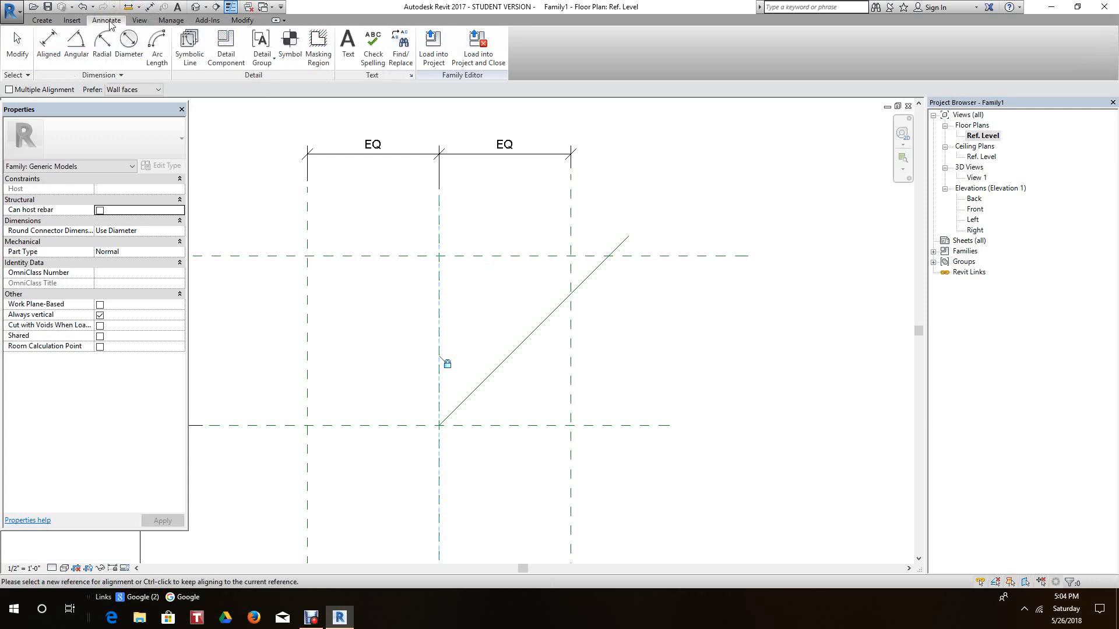
left_click(76, 44)
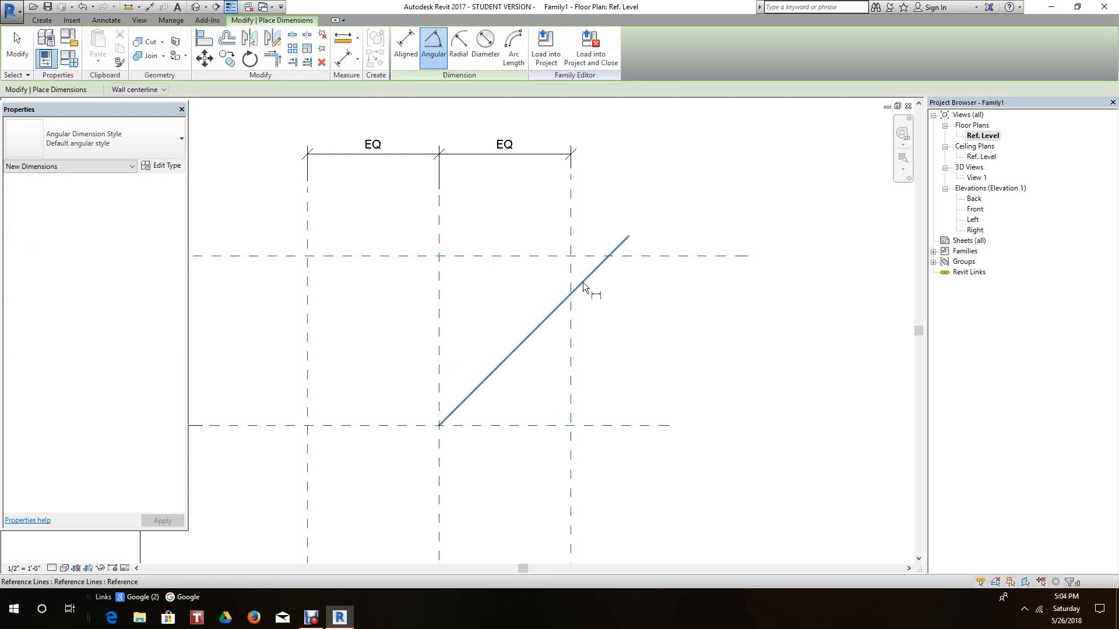
left_click(583, 282)
left_click(662, 426)
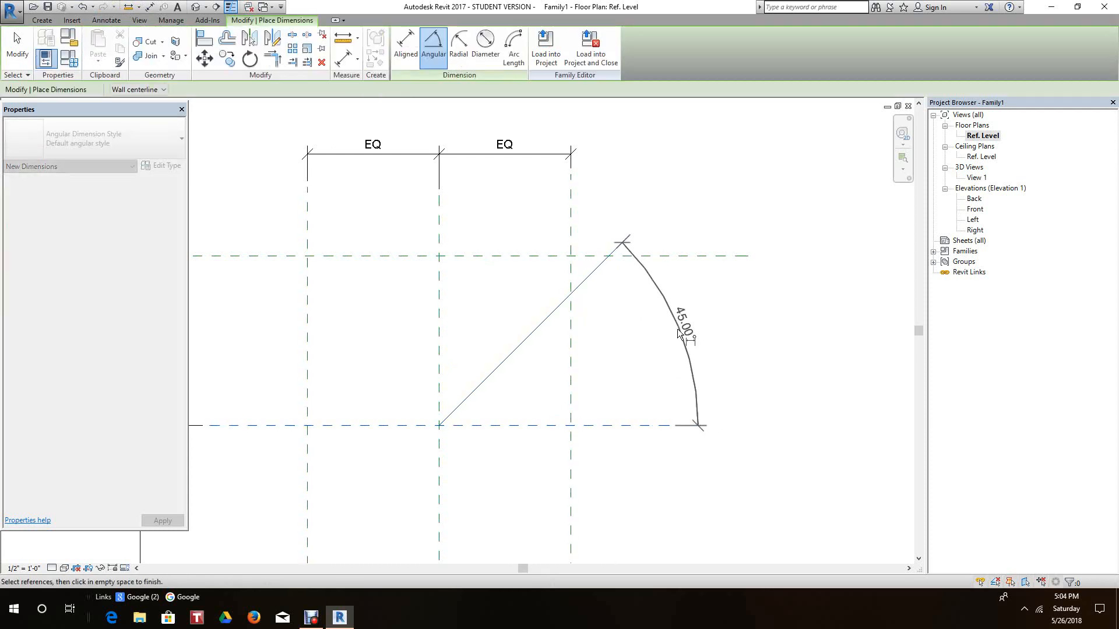
scroll(678, 334, "up", 1)
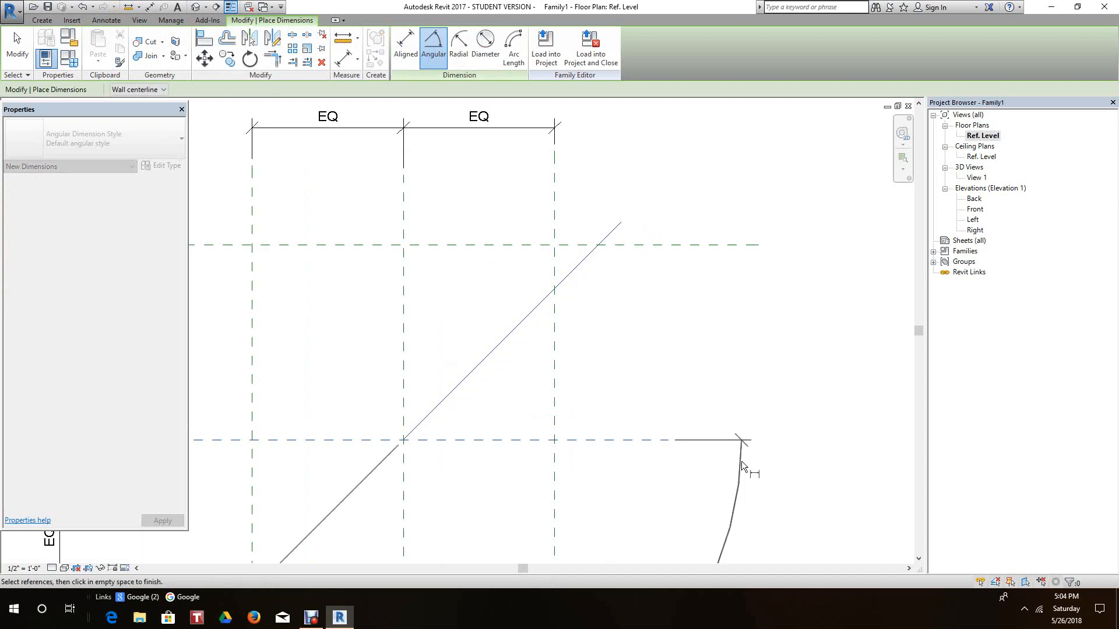
left_click(708, 407)
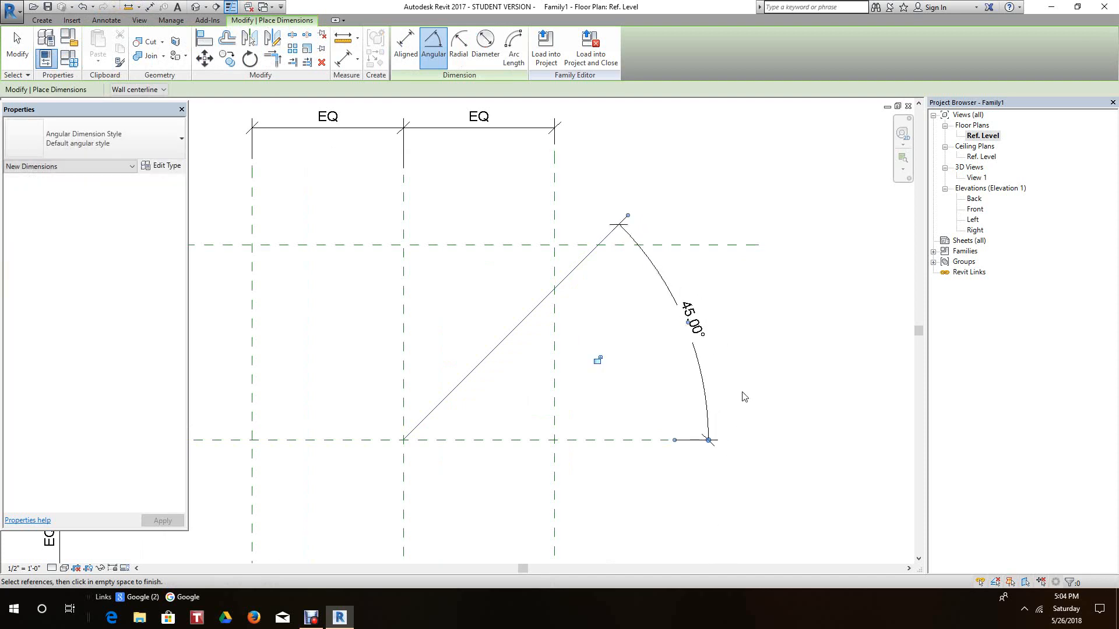
scroll(739, 297, "up", 2)
left_click(768, 307)
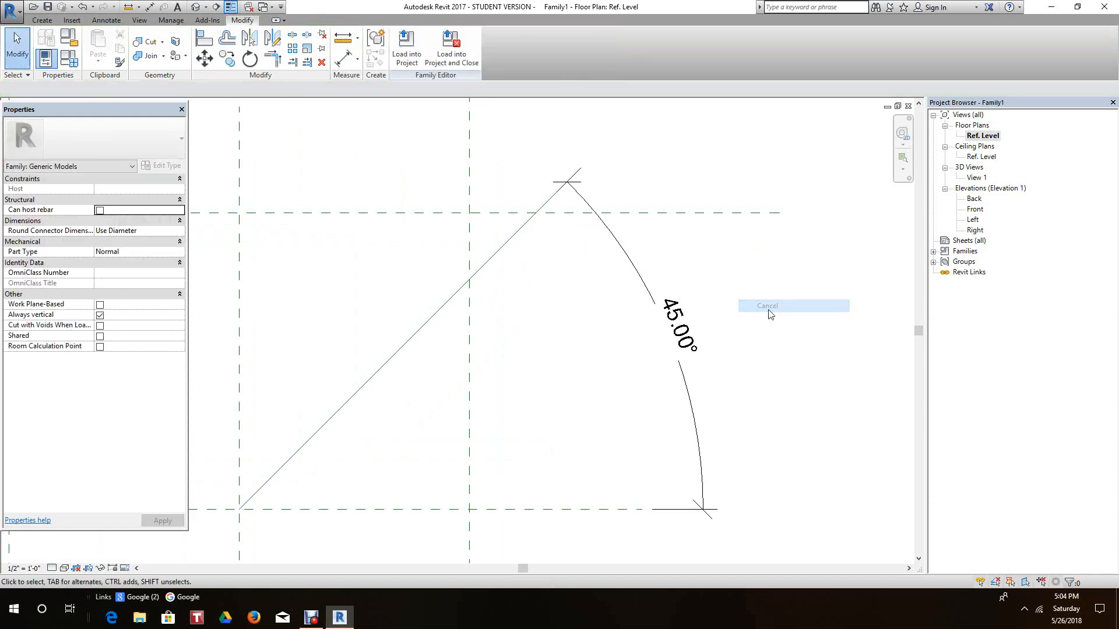
- Label the angular dimension with a new instance family parameter named Door Swing, grouped under Dimensions
left_click(692, 418)
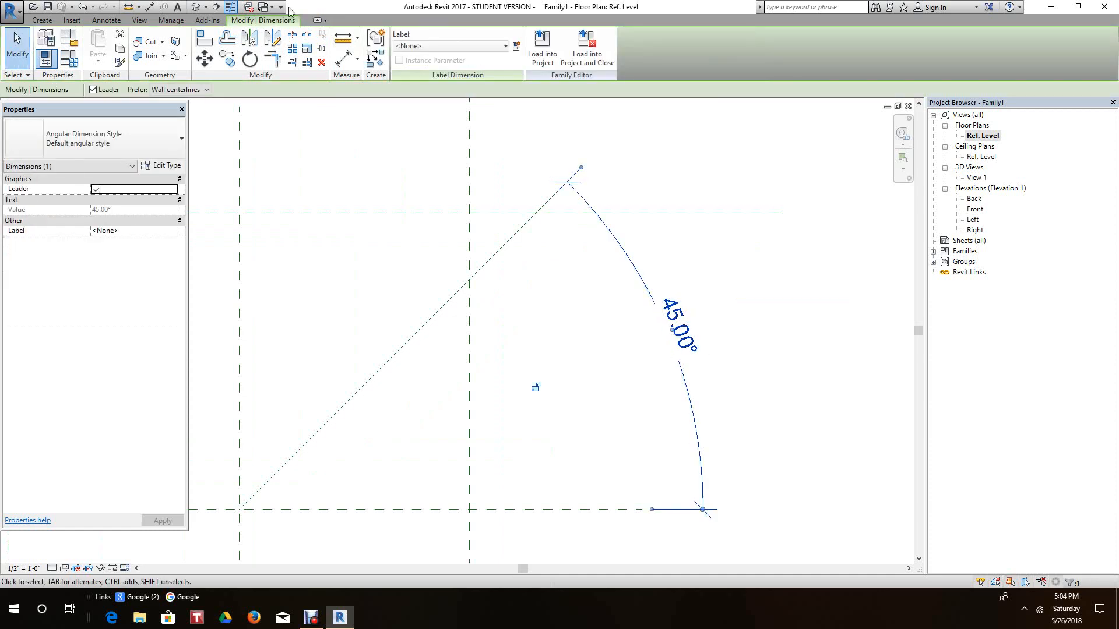
left_click(516, 47)
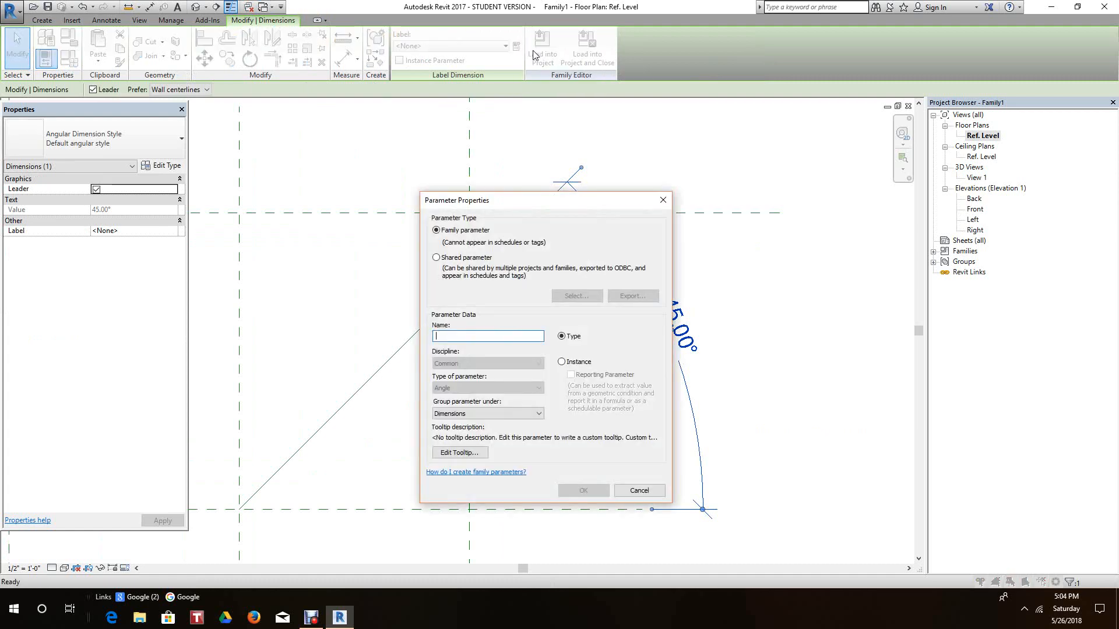
left_click_drag(534, 208, 262, 187)
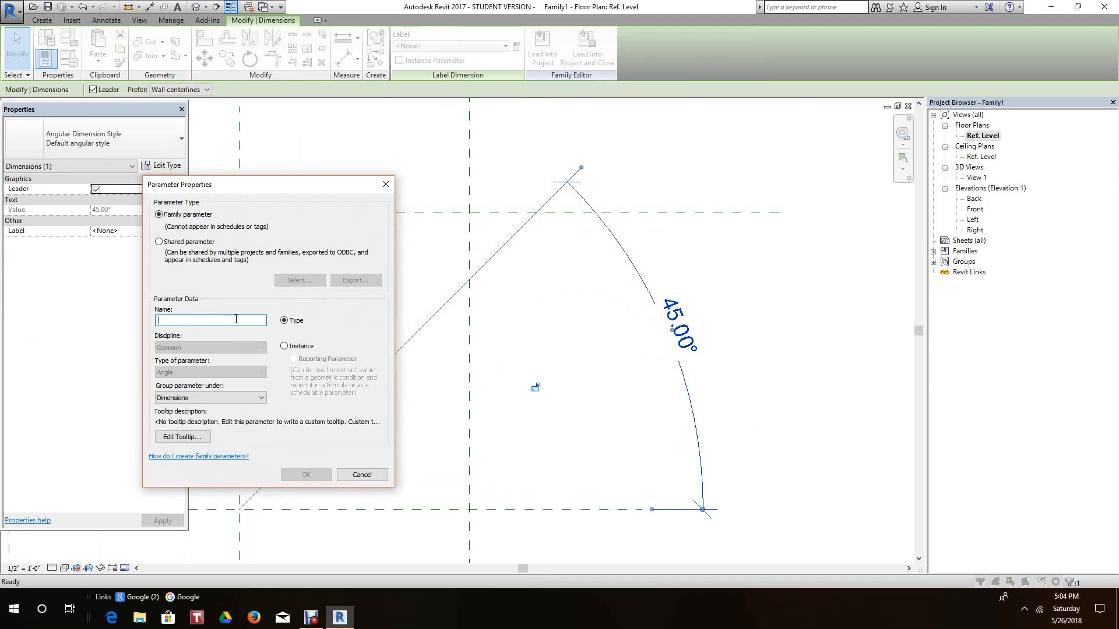
type("Door Swing")
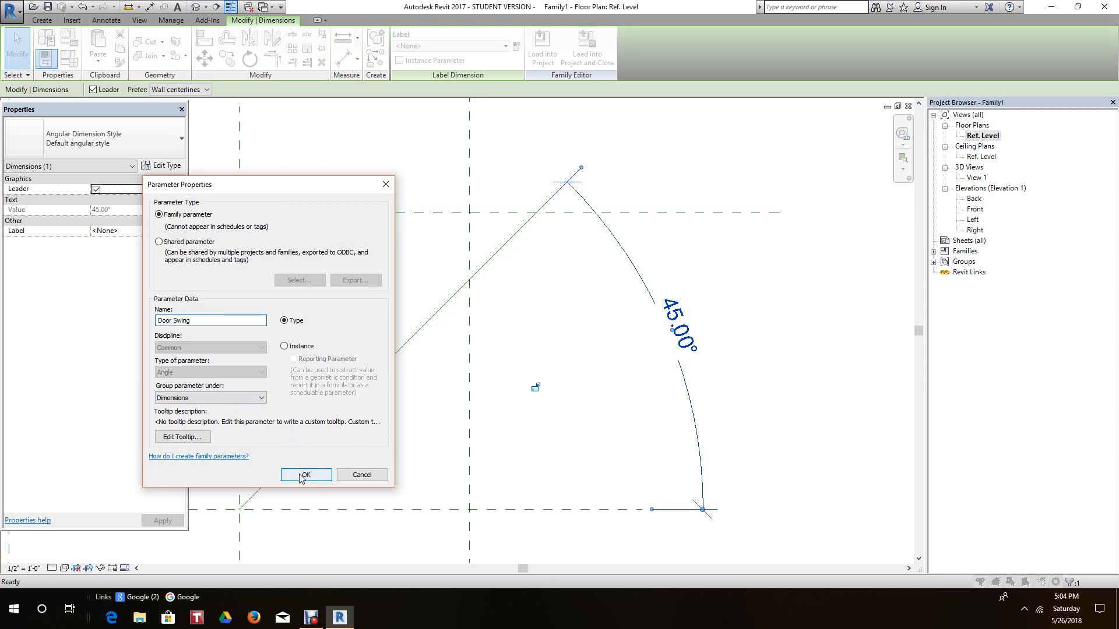
left_click(284, 346)
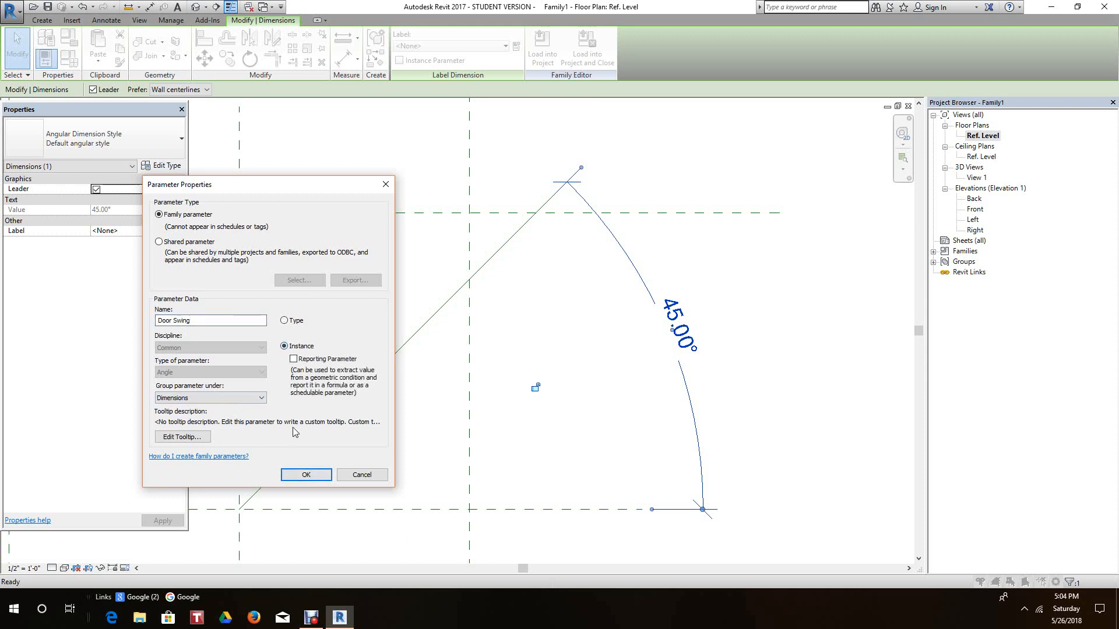
left_click(306, 475)
scroll(583, 408, "down", 4)
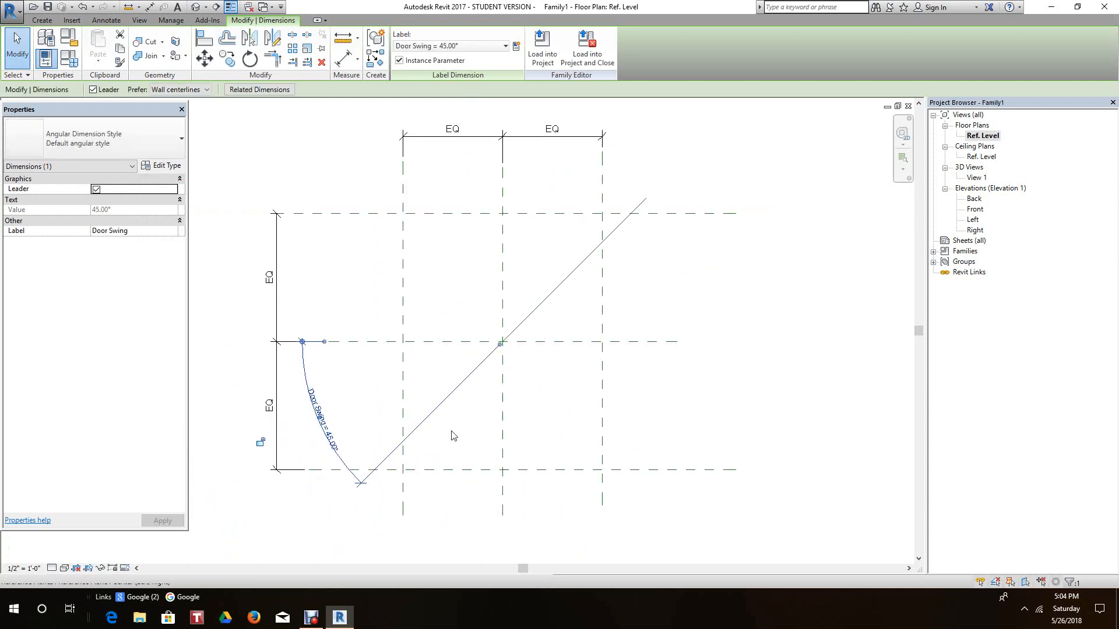
left_click(384, 519)
scroll(373, 495, "up", 2)
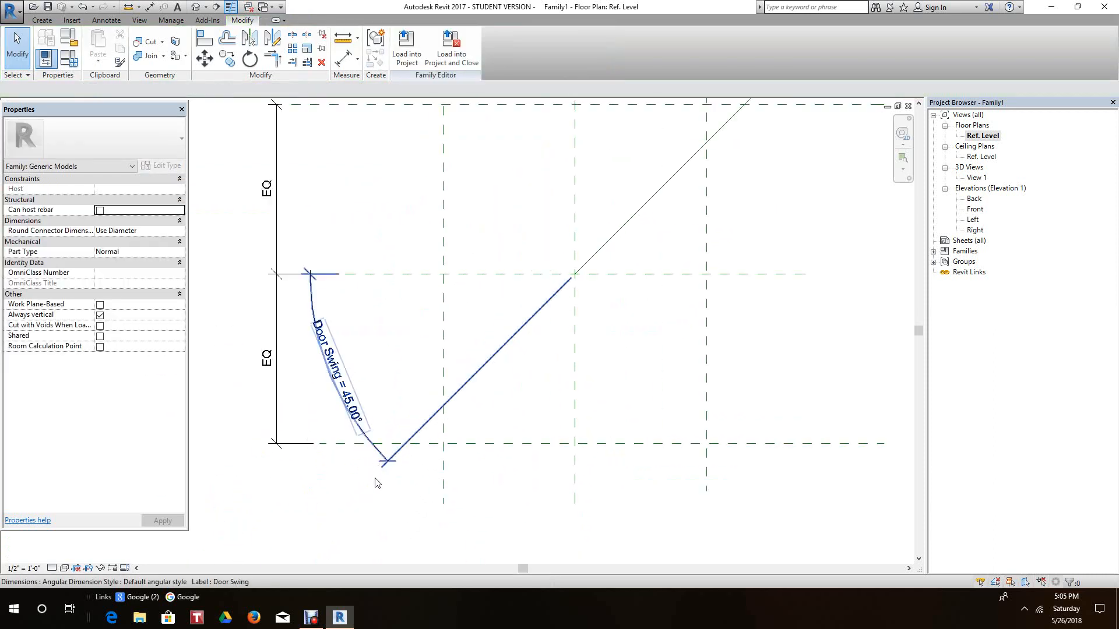
scroll(368, 483, "up", 2)
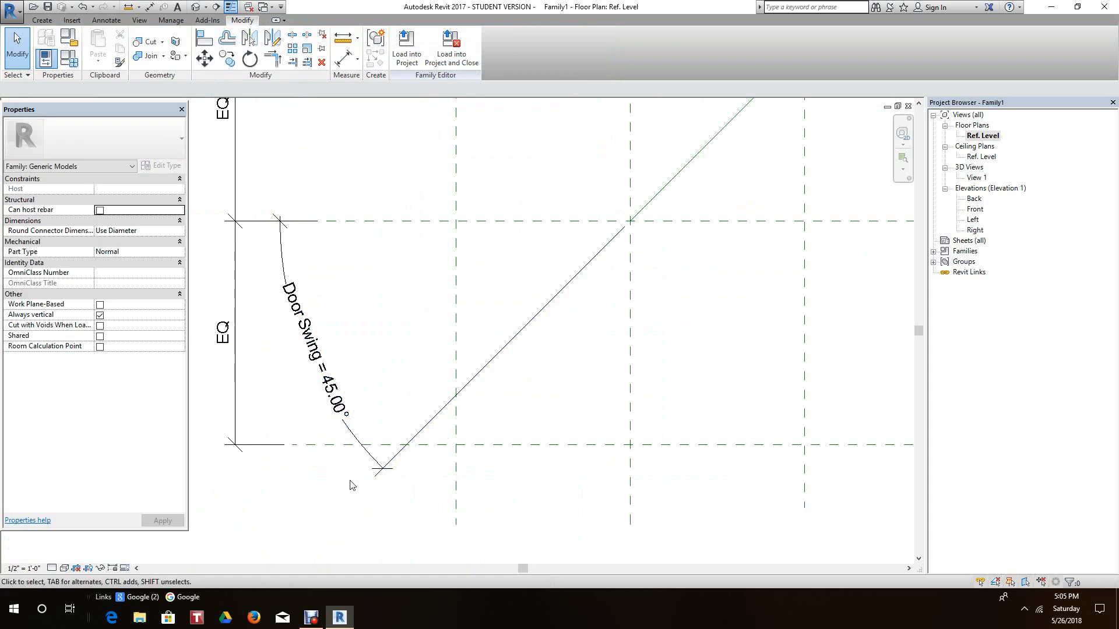
scroll(352, 484, "down", 2)
middle_click_drag(358, 483, 496, 479)
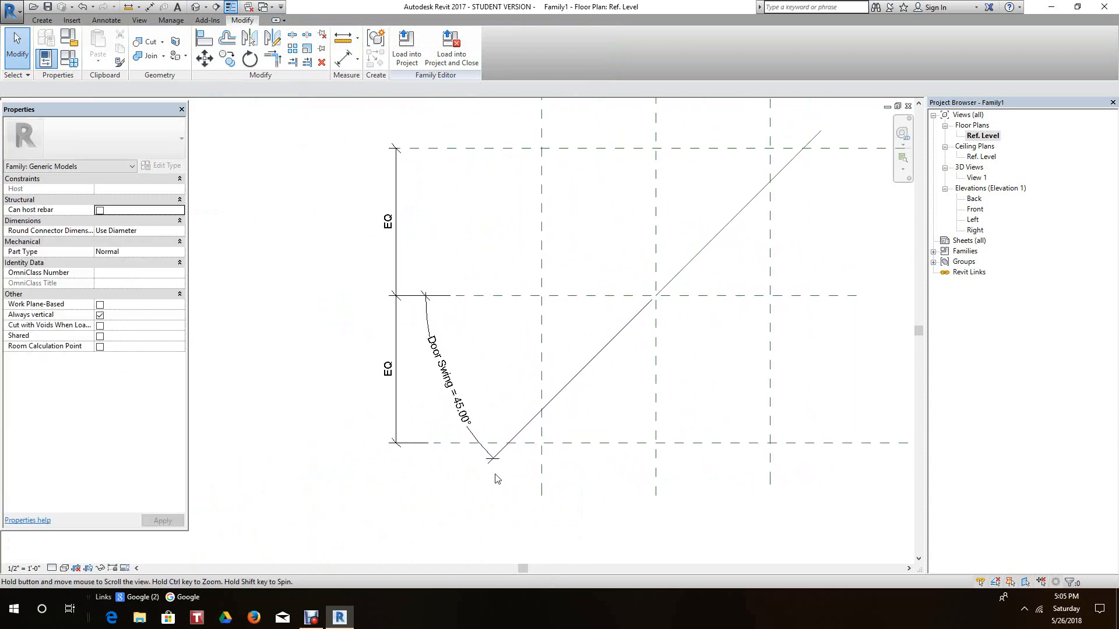
- Flex the reference line by setting the Door Swing parameter to 60° in the family types
scroll(495, 479, "up", 1)
left_click(577, 382)
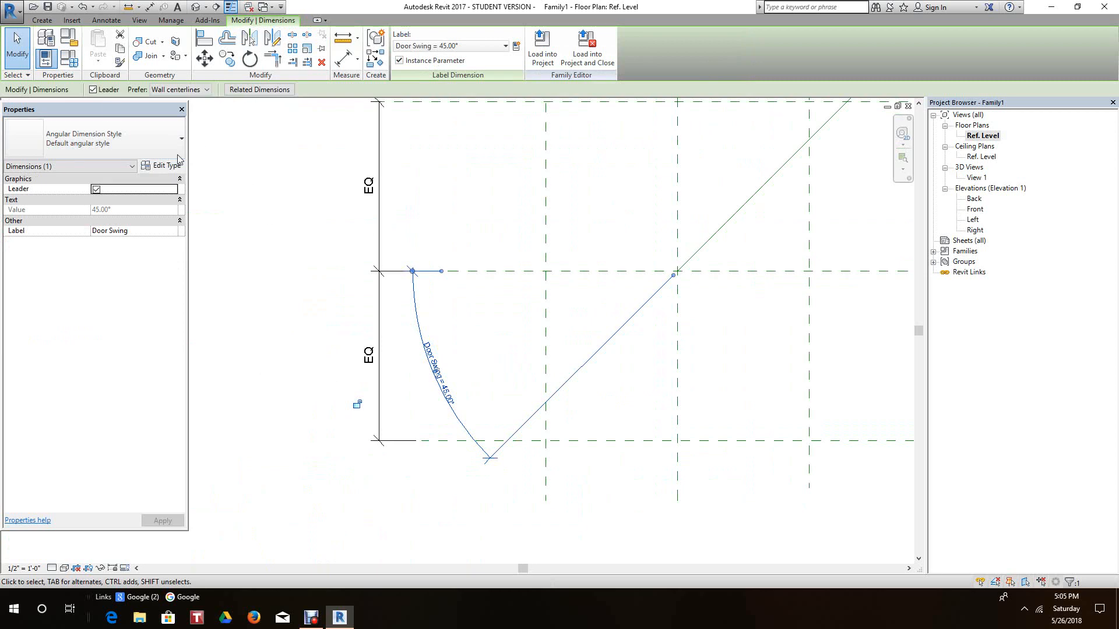
left_click(69, 58)
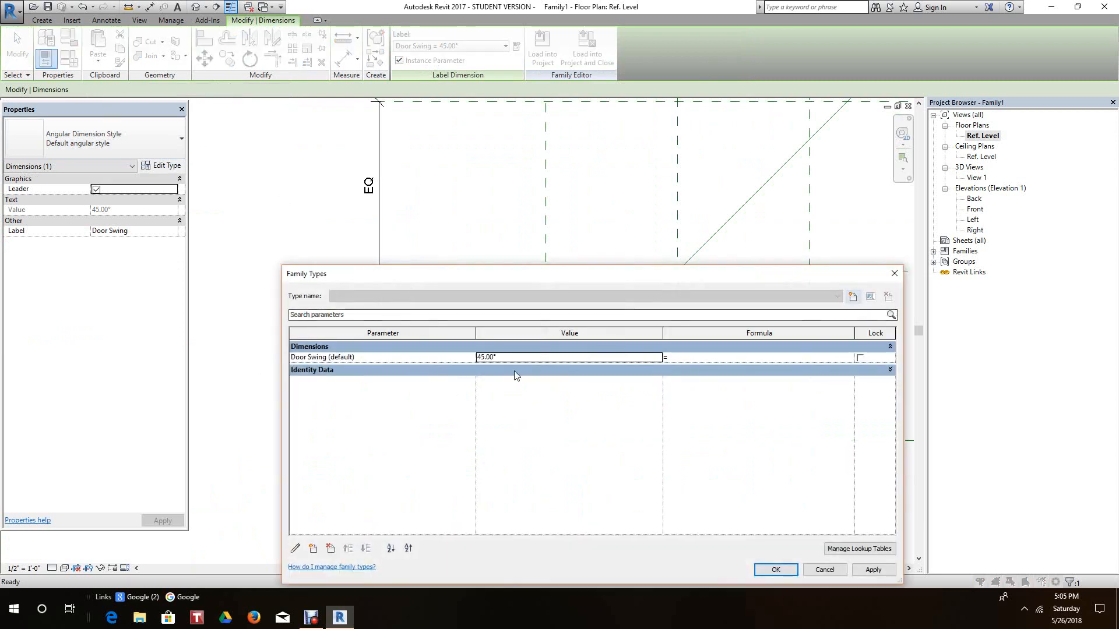
left_click(512, 358)
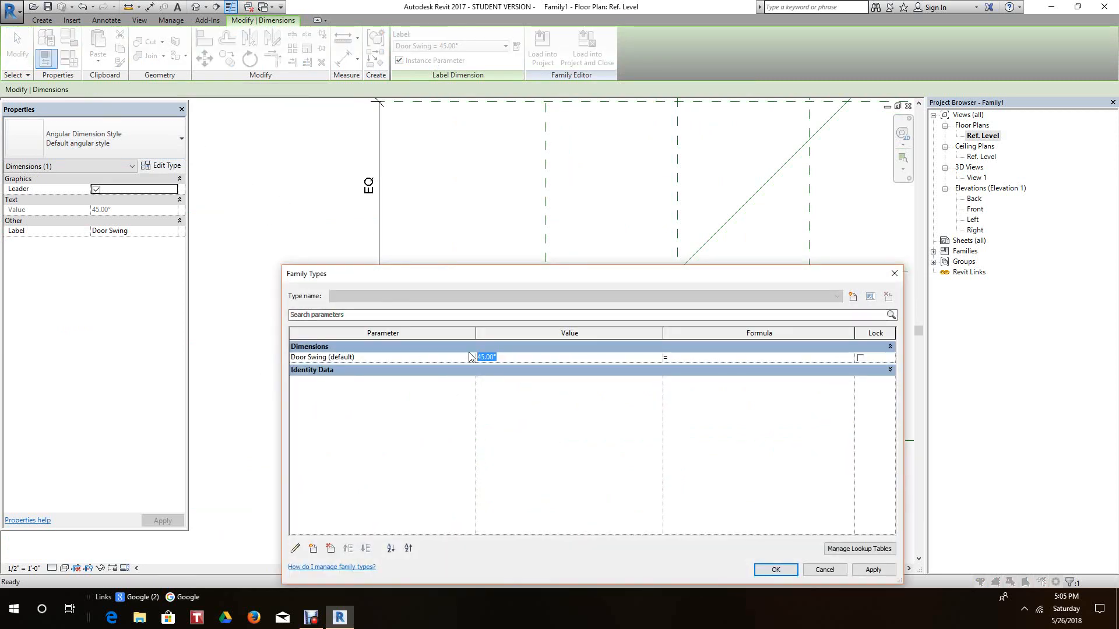
type("90")
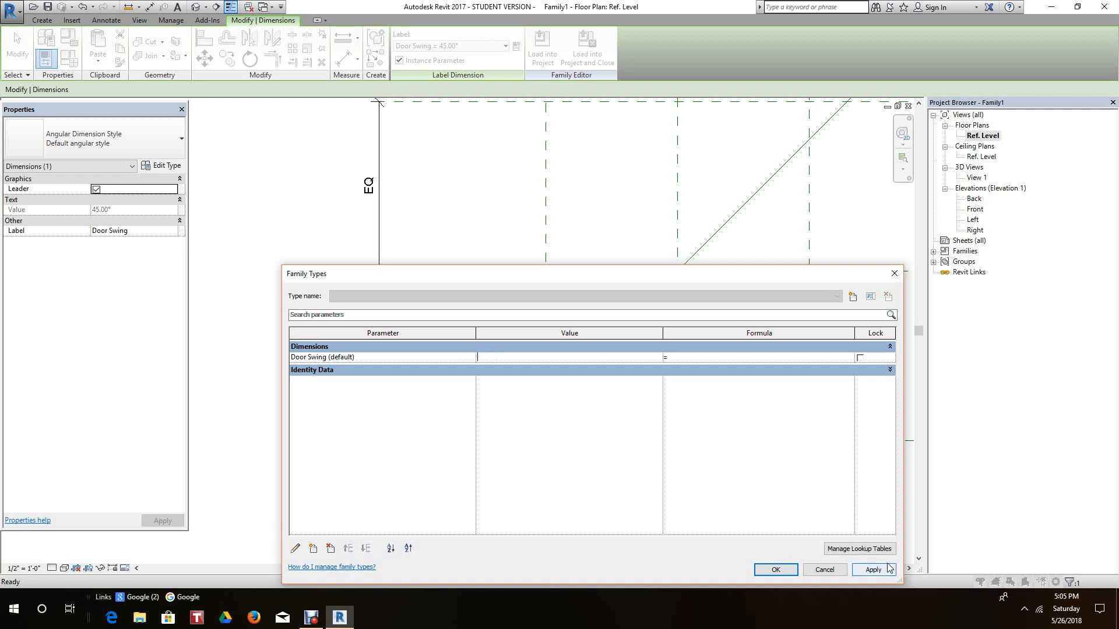
type("60")
left_click(888, 568)
left_click(877, 569)
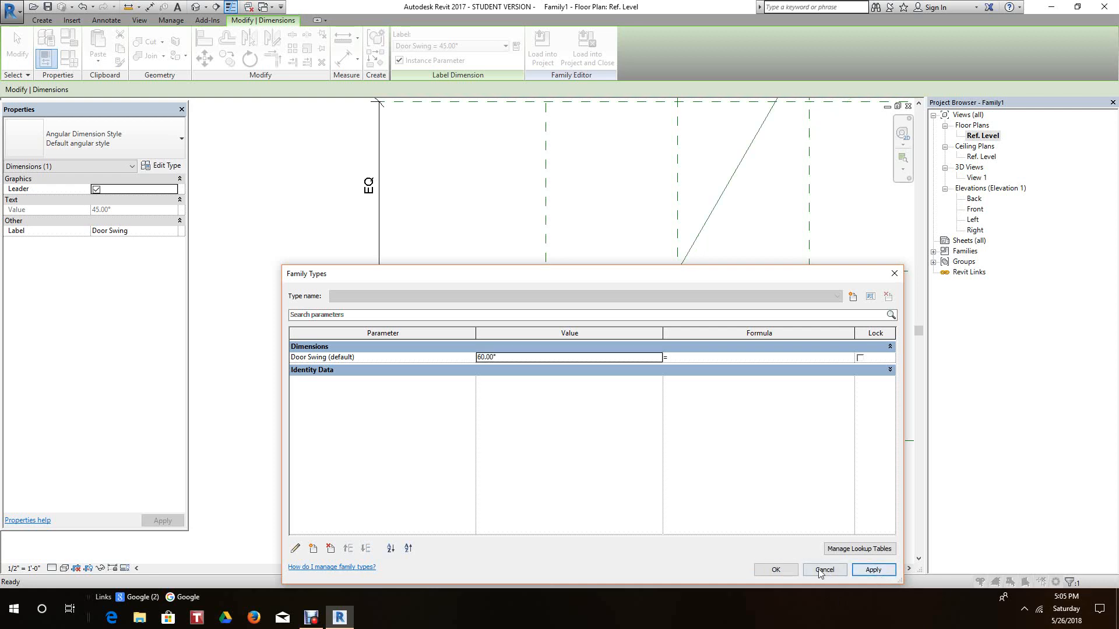
left_click(777, 570)
- Move the Door Swing angular dimension to the opposite side, between the reference line's upper end and the horizontal center reference plane
scroll(622, 297, "down", 2)
scroll(627, 280, "up", 3)
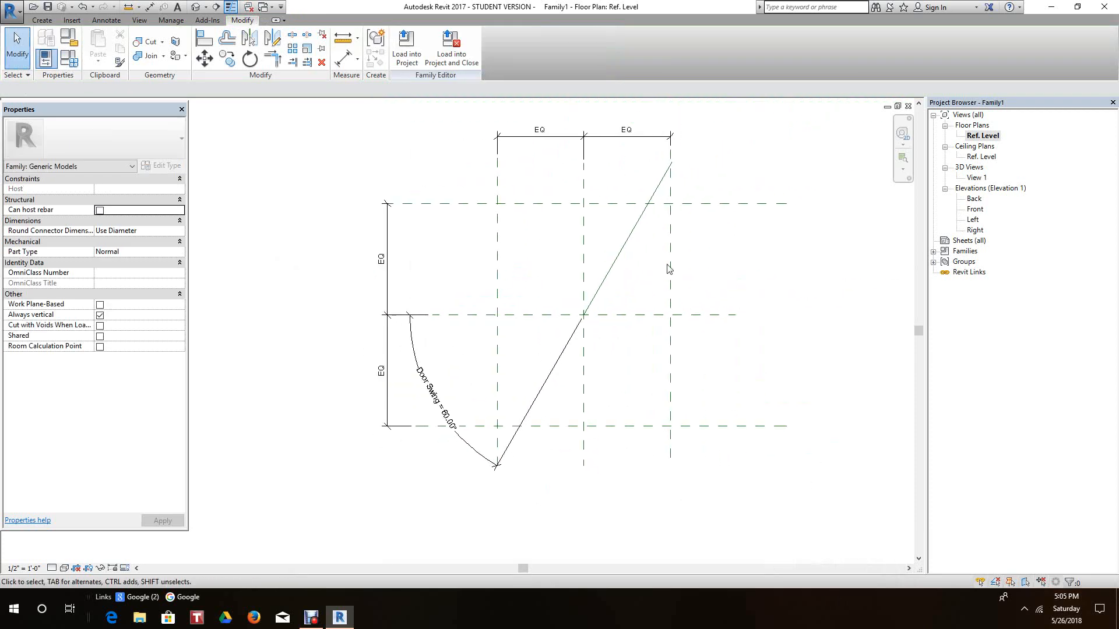
scroll(623, 259, "down", 1)
left_click(609, 250)
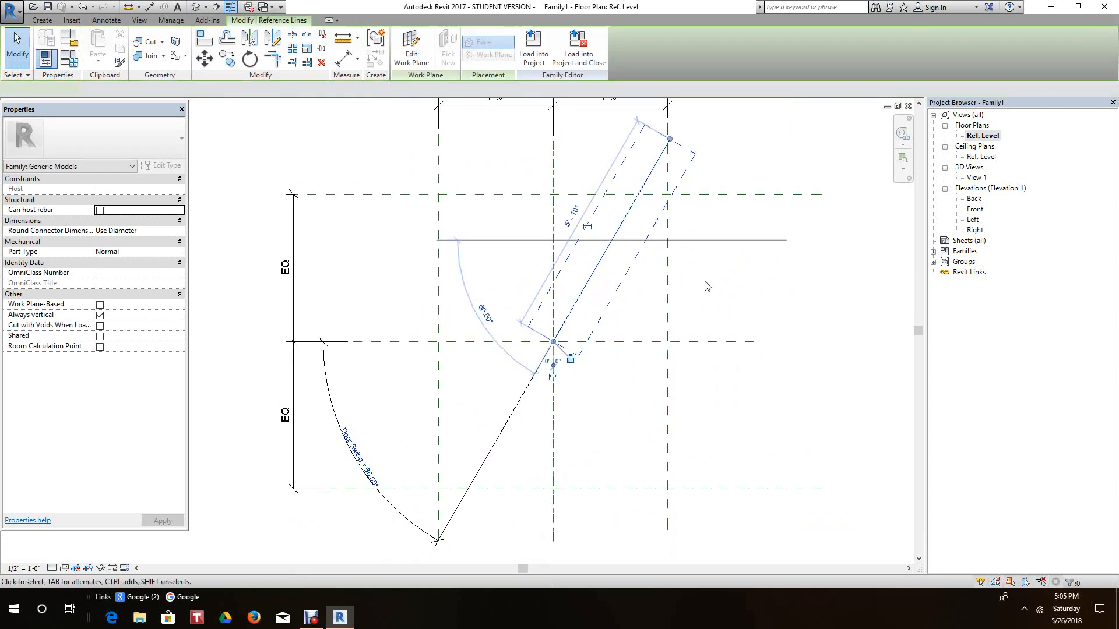
key("Escape")
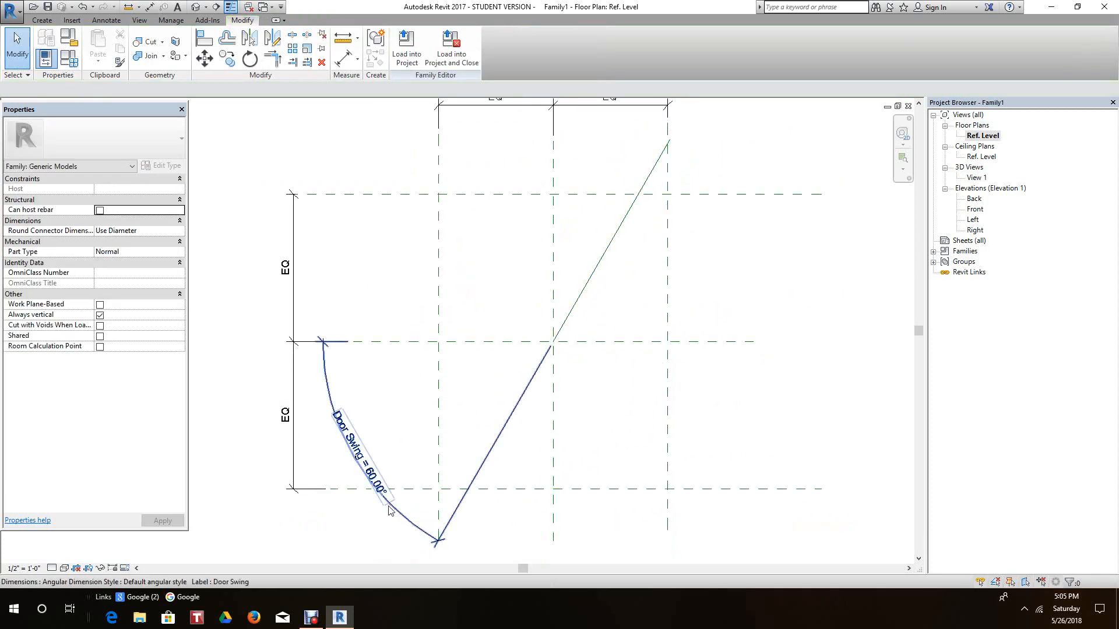
left_click_drag(394, 513, 738, 238)
left_click(764, 432)
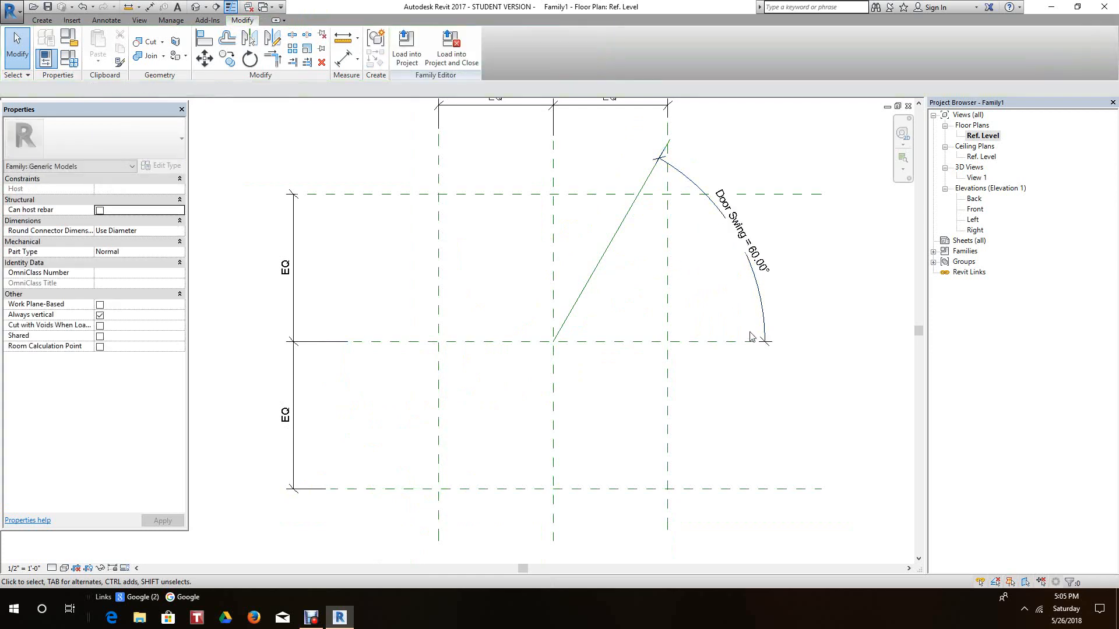
middle_click_drag(713, 180, 682, 279)
scroll(682, 279, "up", 3)
scroll(732, 312, "down", 2)
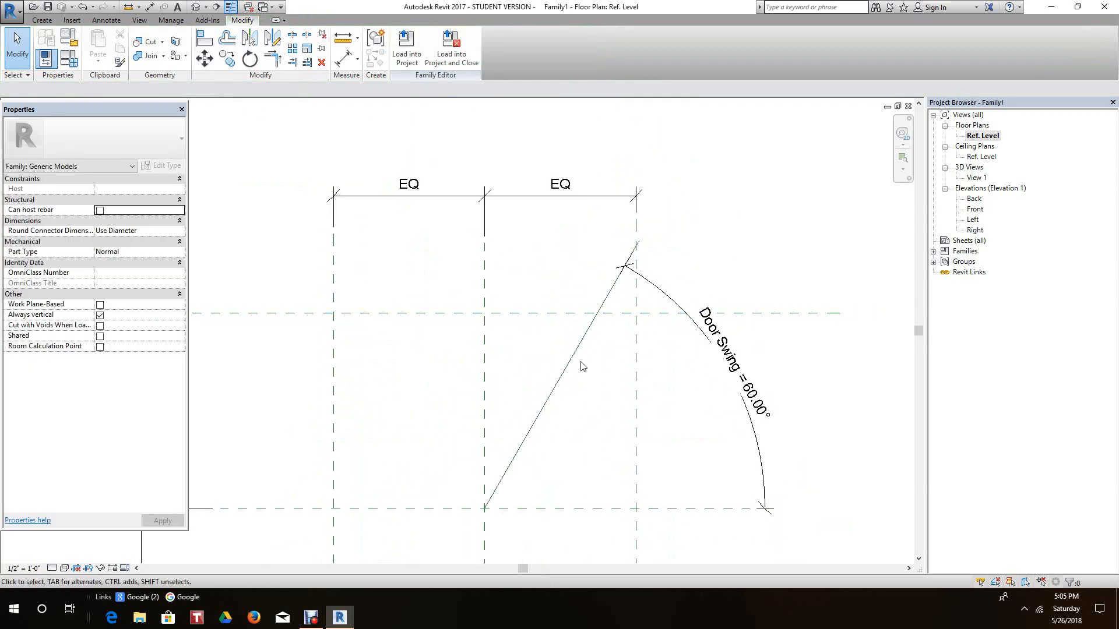
- Examine the reference line's built-in planes in the 3D view and check its work plane assignment without changing it
left_click(550, 389)
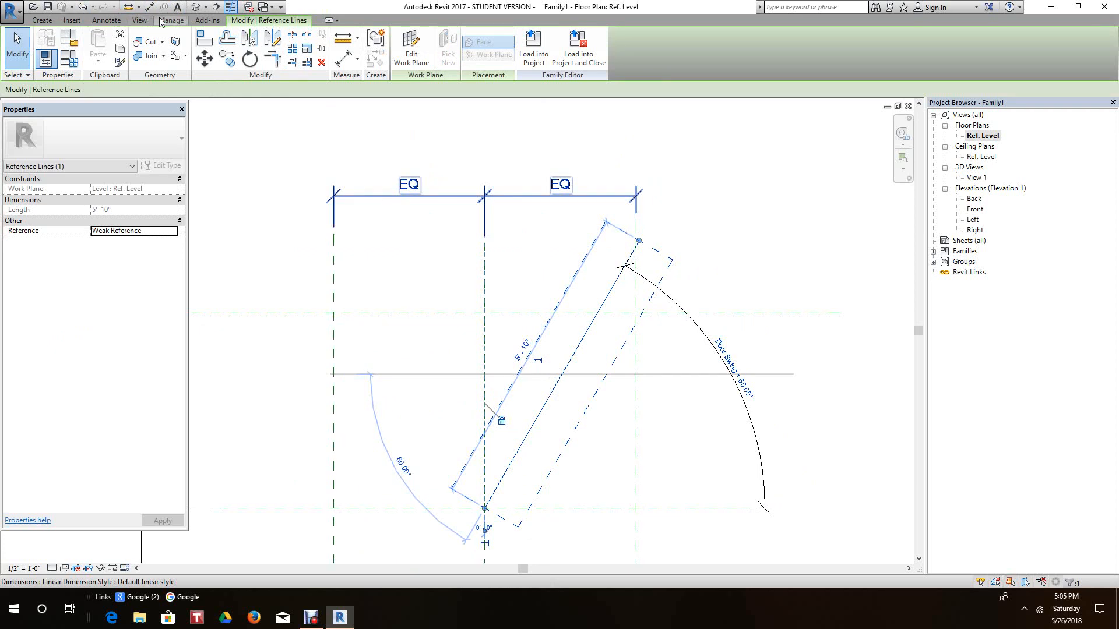
left_click(195, 7)
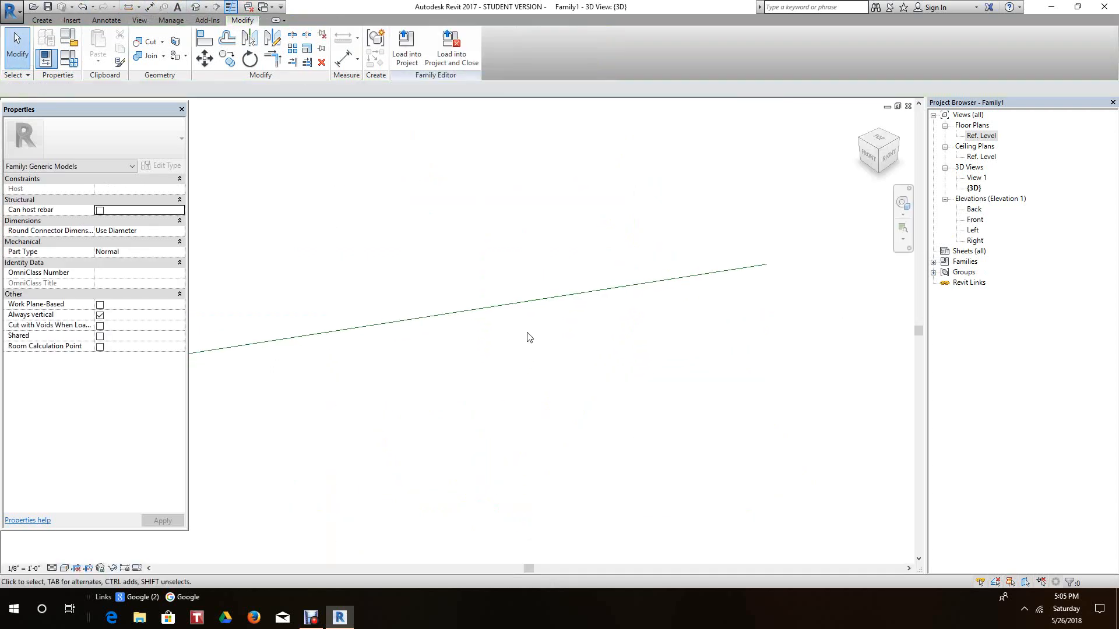
scroll(709, 458, "down", 2)
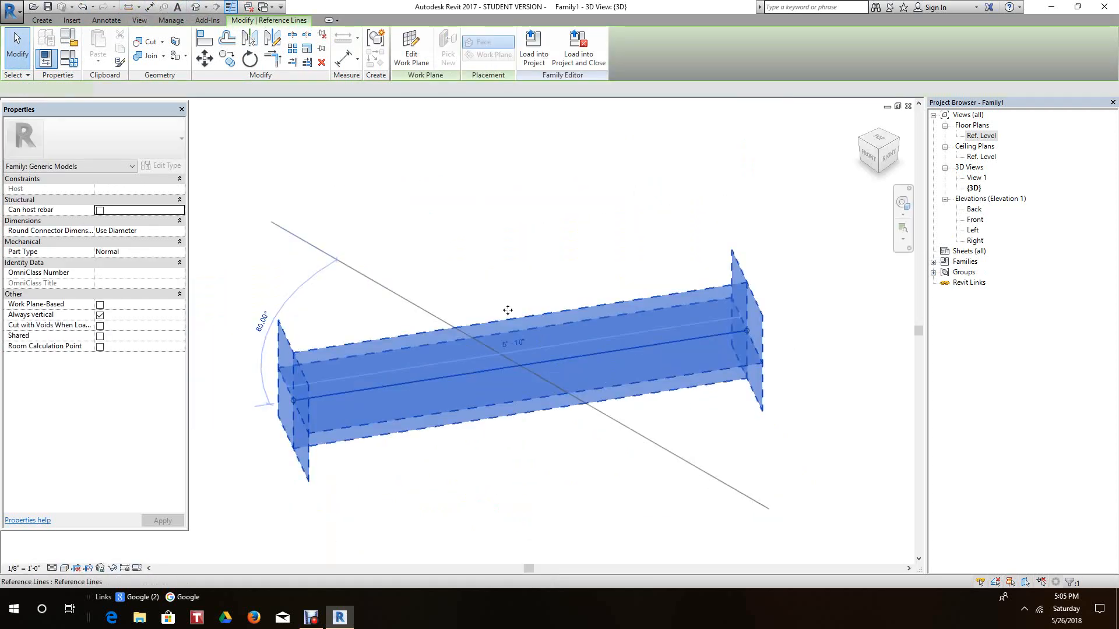
left_click(403, 51)
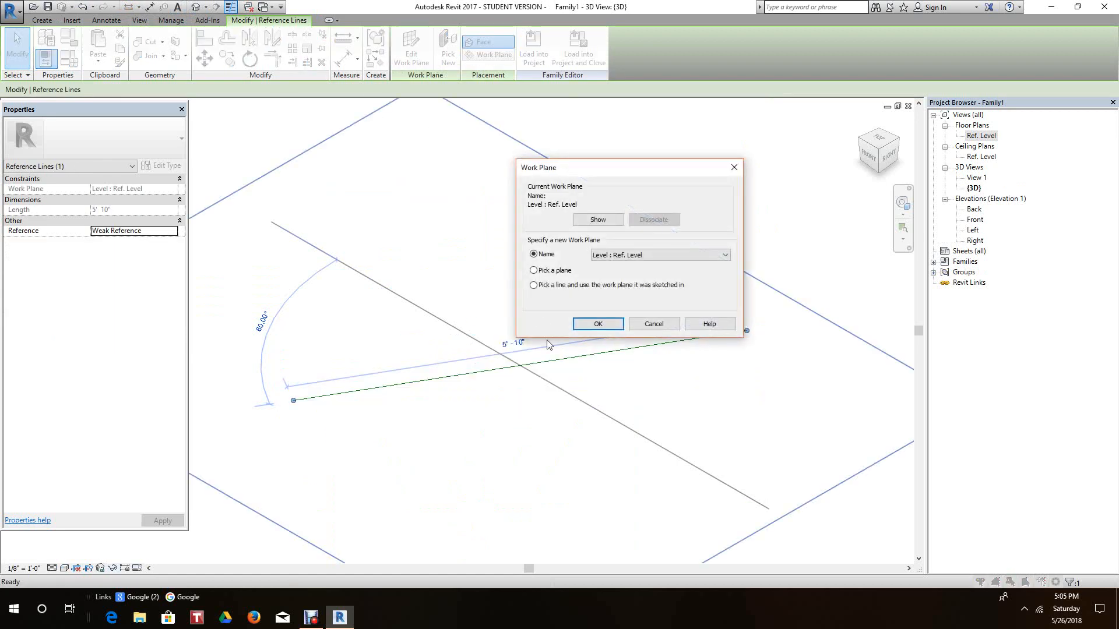
left_click(653, 324)
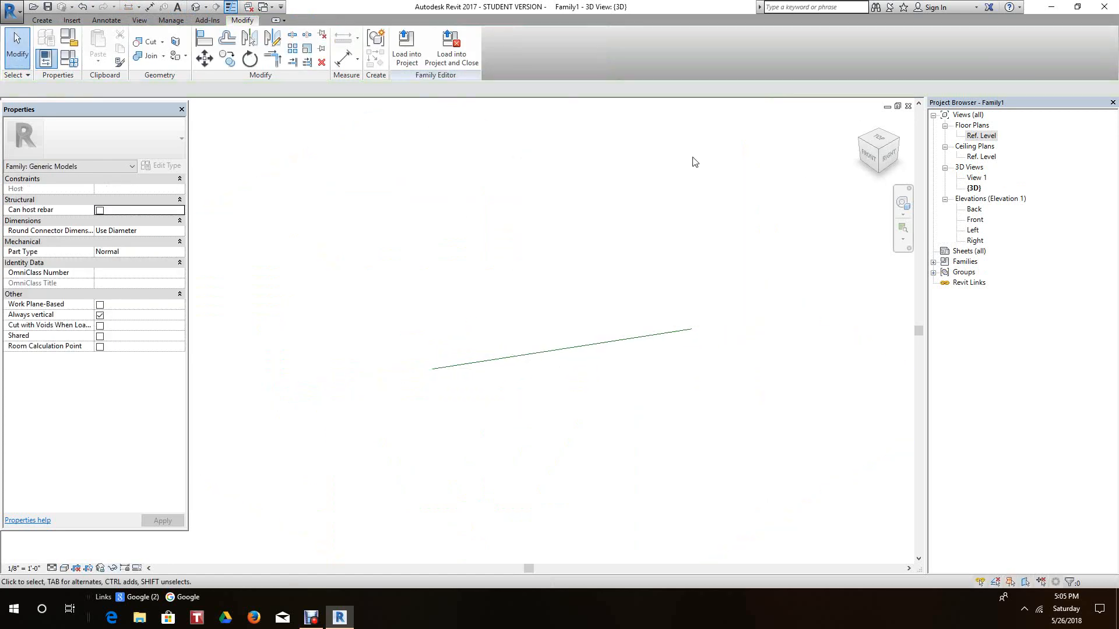
- Reopen the Ref. Level floor plan and examine the angled reference line together with its Door Swing dimension
double_click(980, 136)
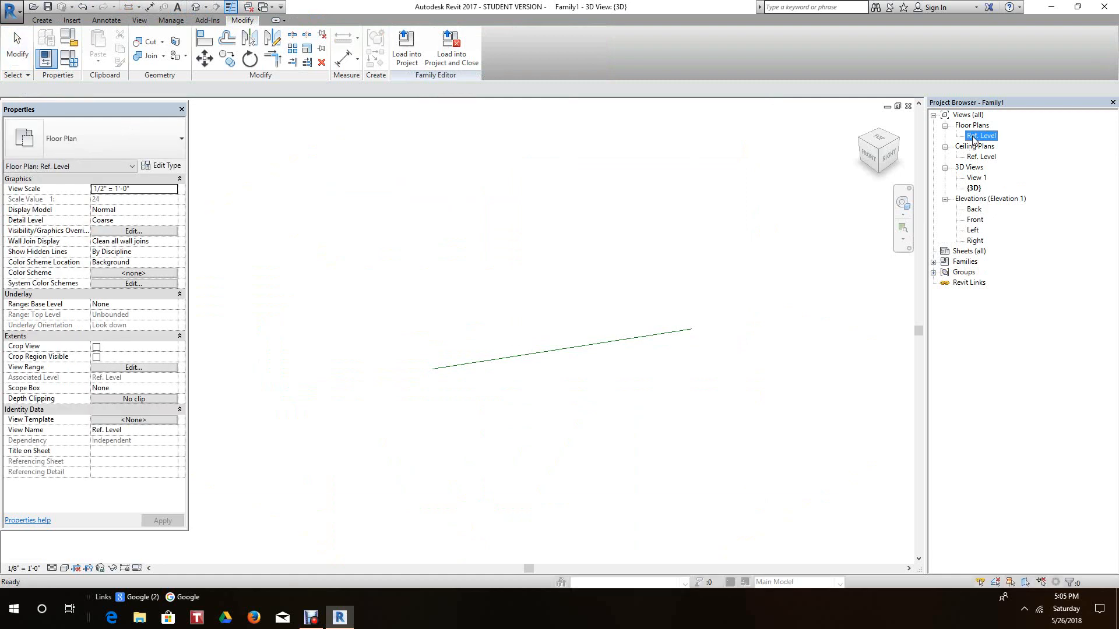
scroll(578, 365, "up", 4)
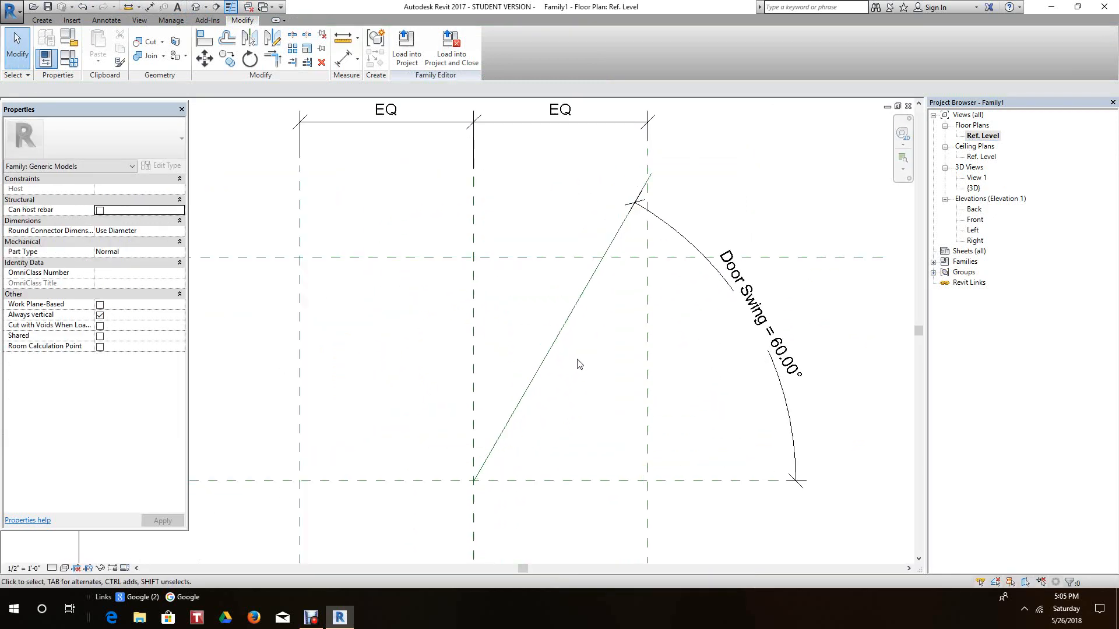
scroll(502, 450, "up", 2)
scroll(499, 449, "down", 3)
middle_click_drag(520, 448, 515, 445)
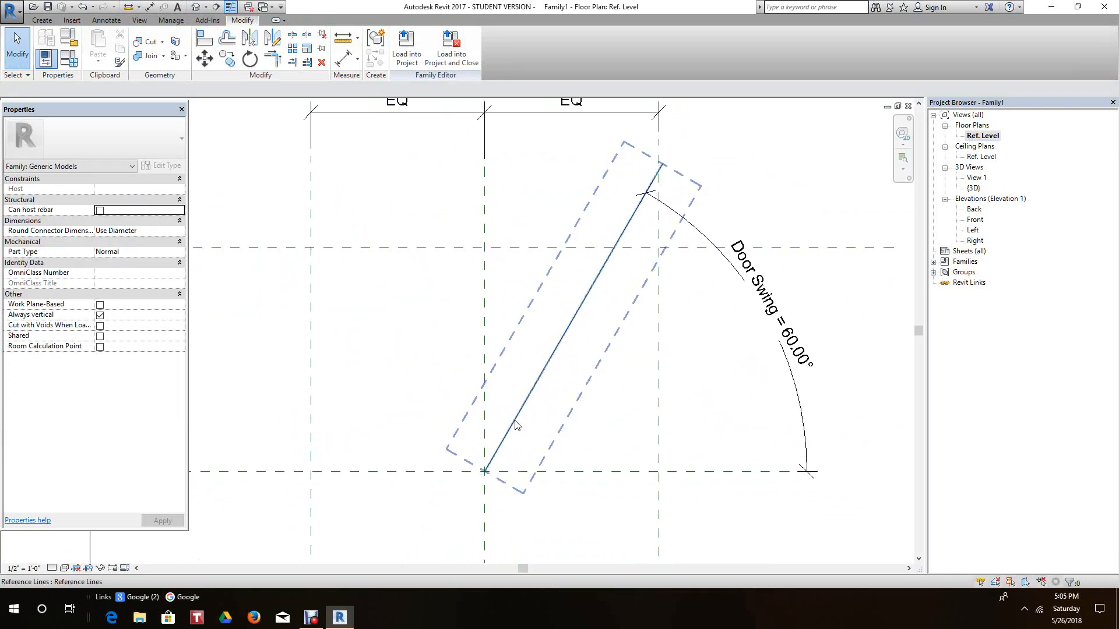
scroll(706, 414, "down", 2)
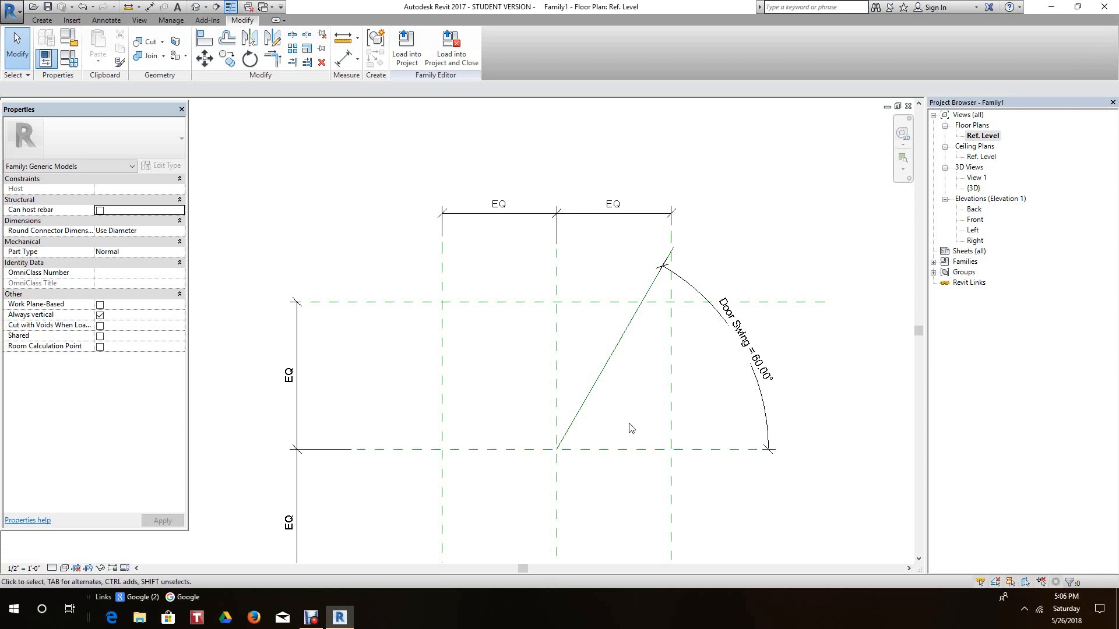
scroll(607, 367, "up", 2)
scroll(614, 392, "down", 1)
scroll(618, 396, "down", 1)
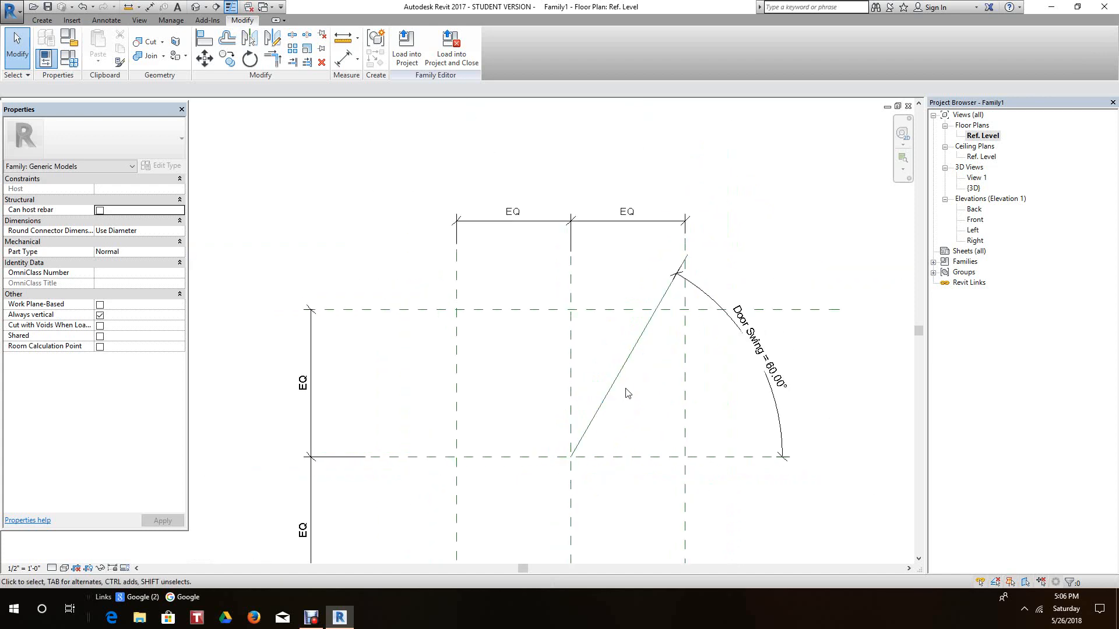
- Set the Door Swing parameter to 40° in the family types and apply it to the reference line
left_click(617, 379)
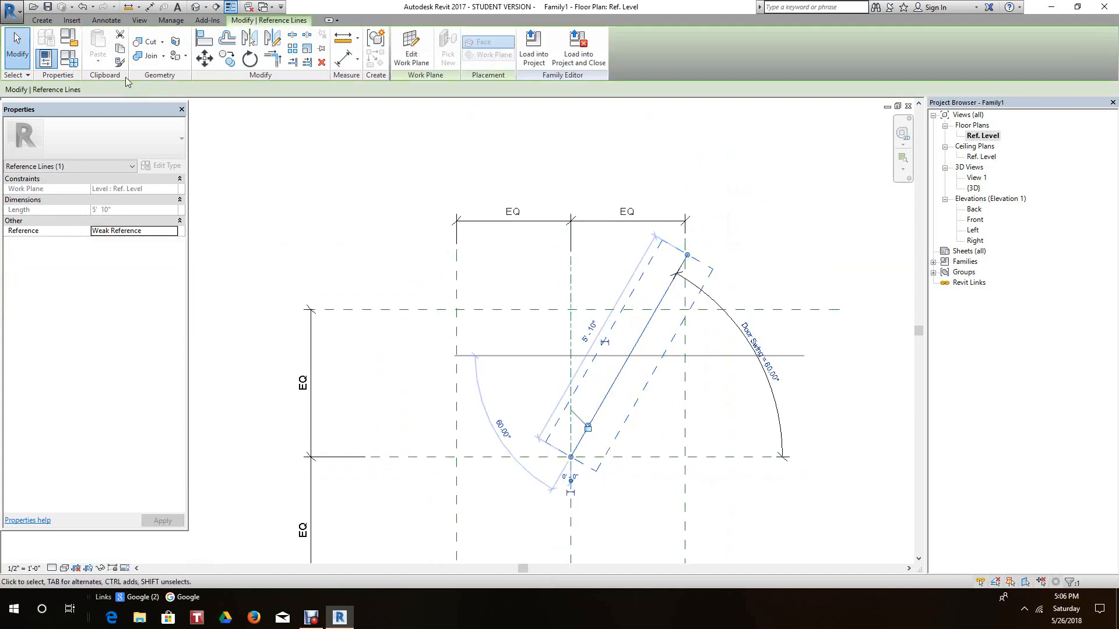
left_click(69, 58)
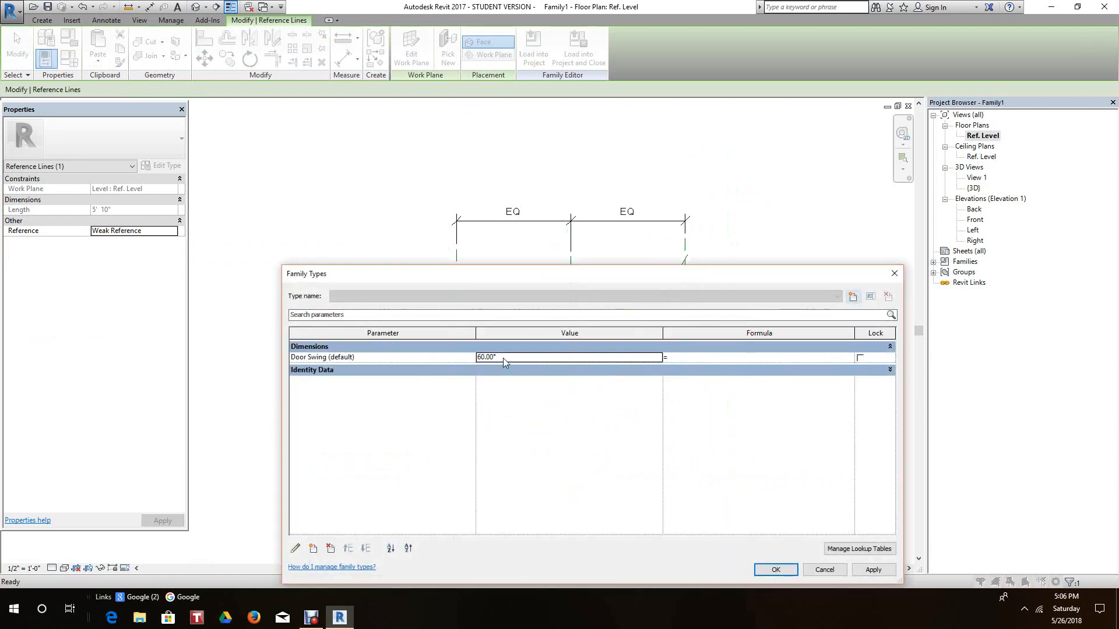
left_click(502, 357)
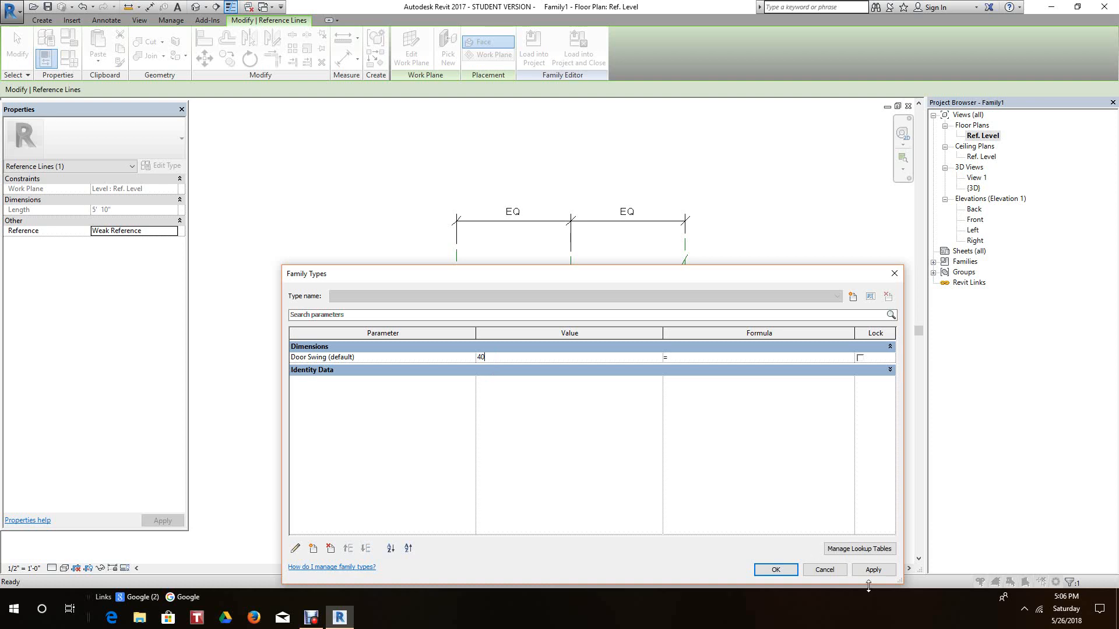
left_click(855, 572)
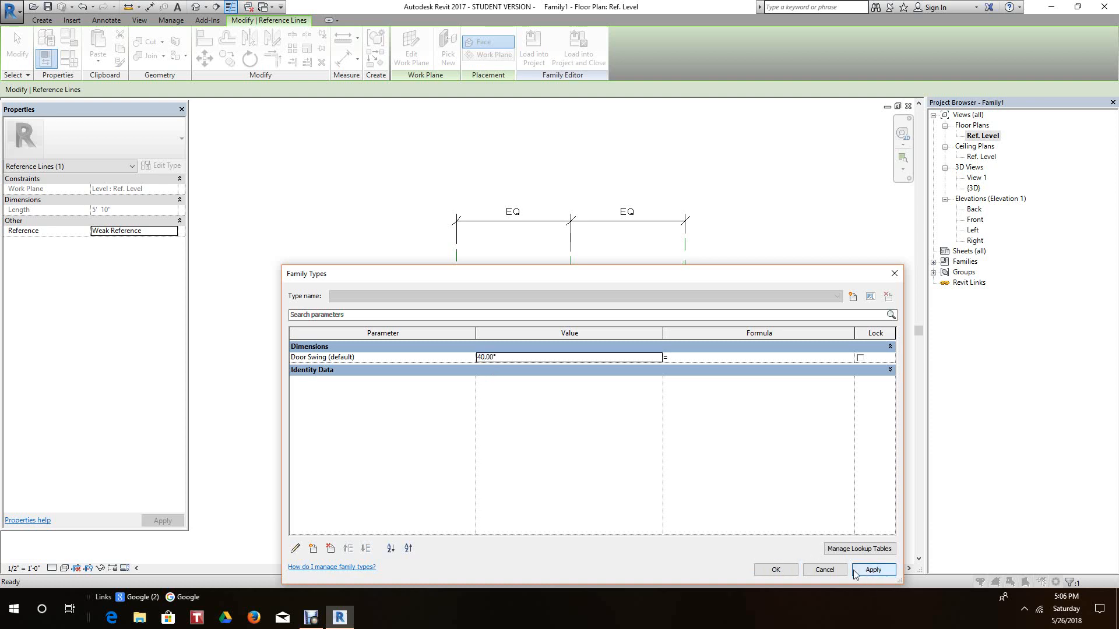
left_click(777, 570)
scroll(711, 417, "down", 4)
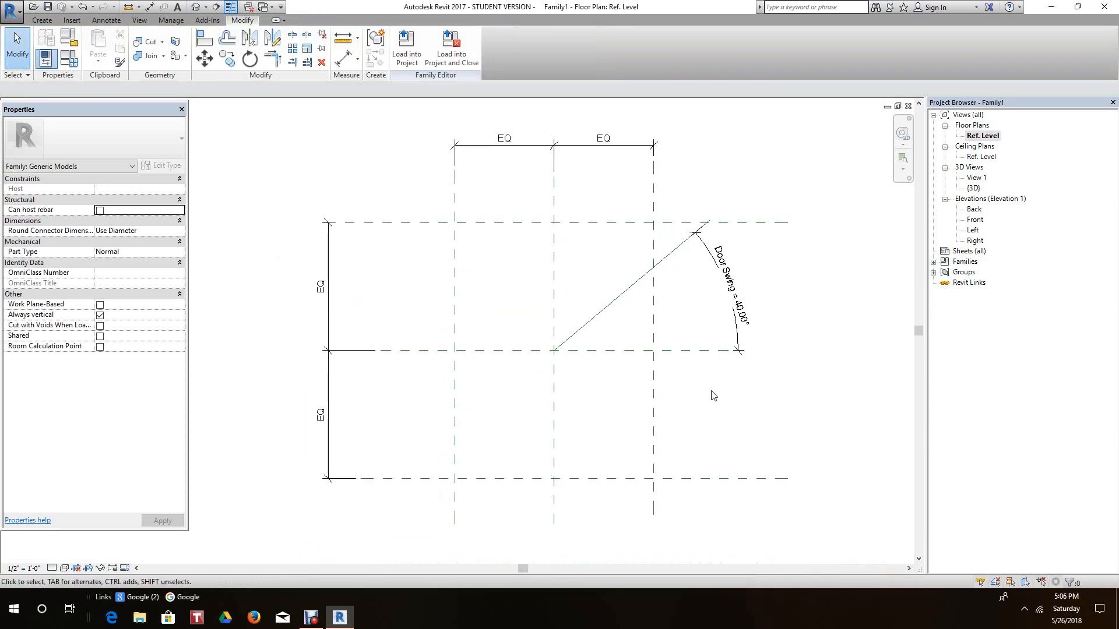
scroll(708, 408, "down", 2)
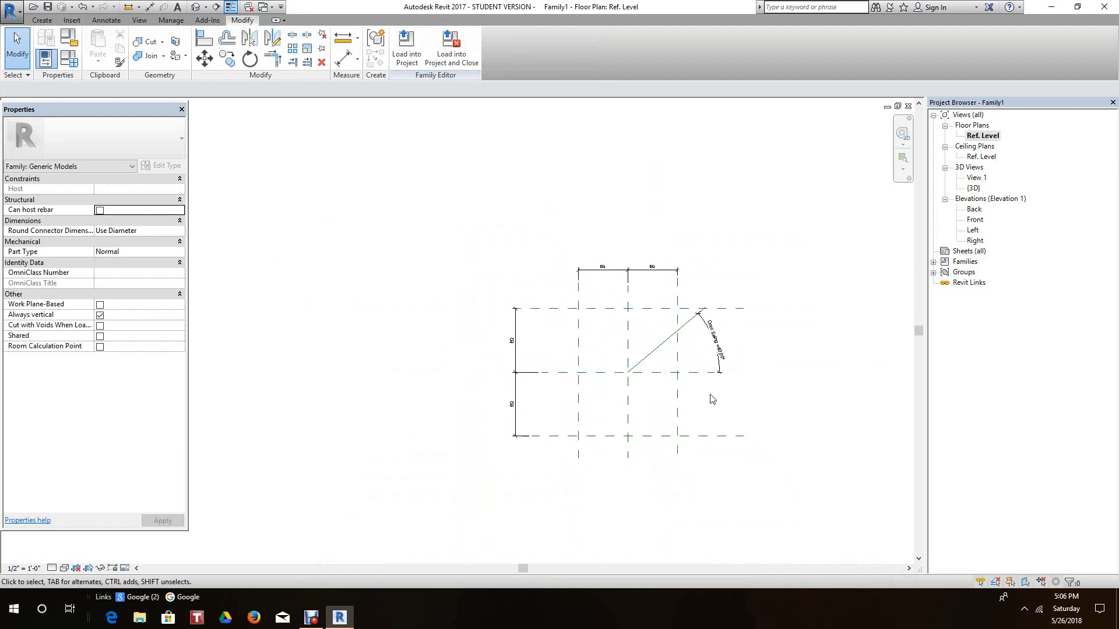
scroll(729, 434, "up", 4)
scroll(732, 438, "up", 2)
middle_click_drag(739, 445, 773, 437)
scroll(769, 413, "down", 1)
scroll(769, 432, "down", 2)
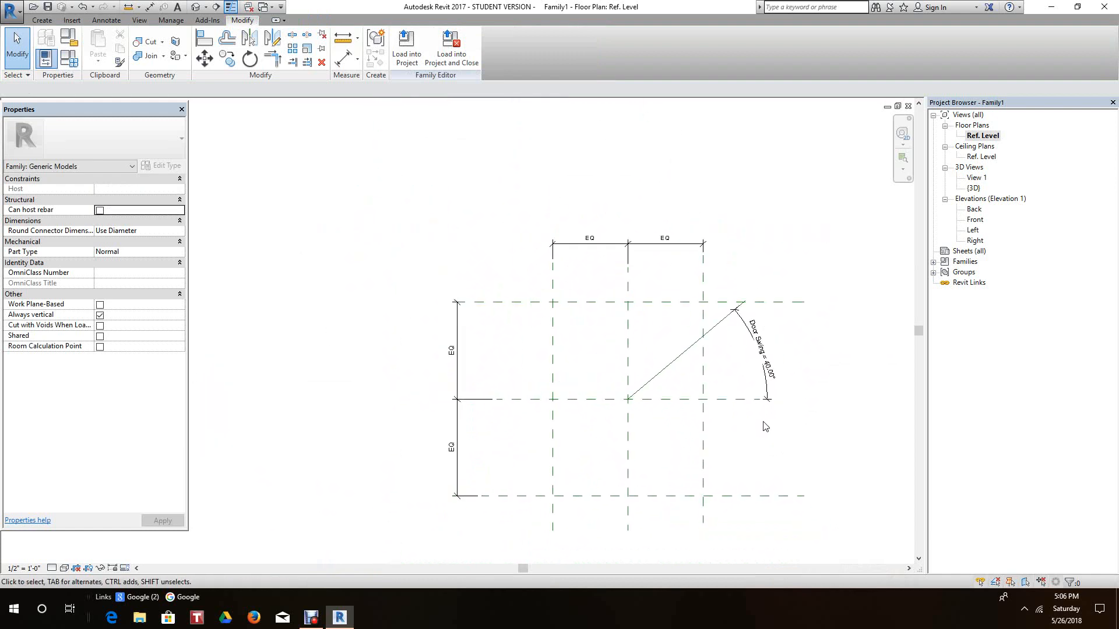
middle_click(763, 422)
middle_click(763, 422)
middle_click_drag(722, 395, 781, 439)
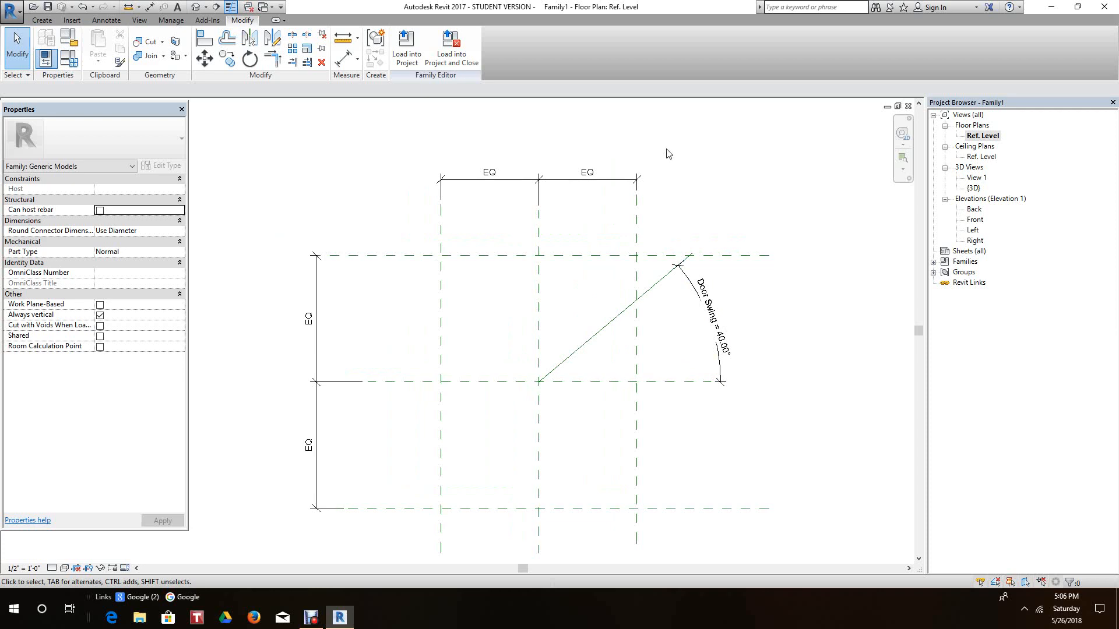
left_click(312, 618)
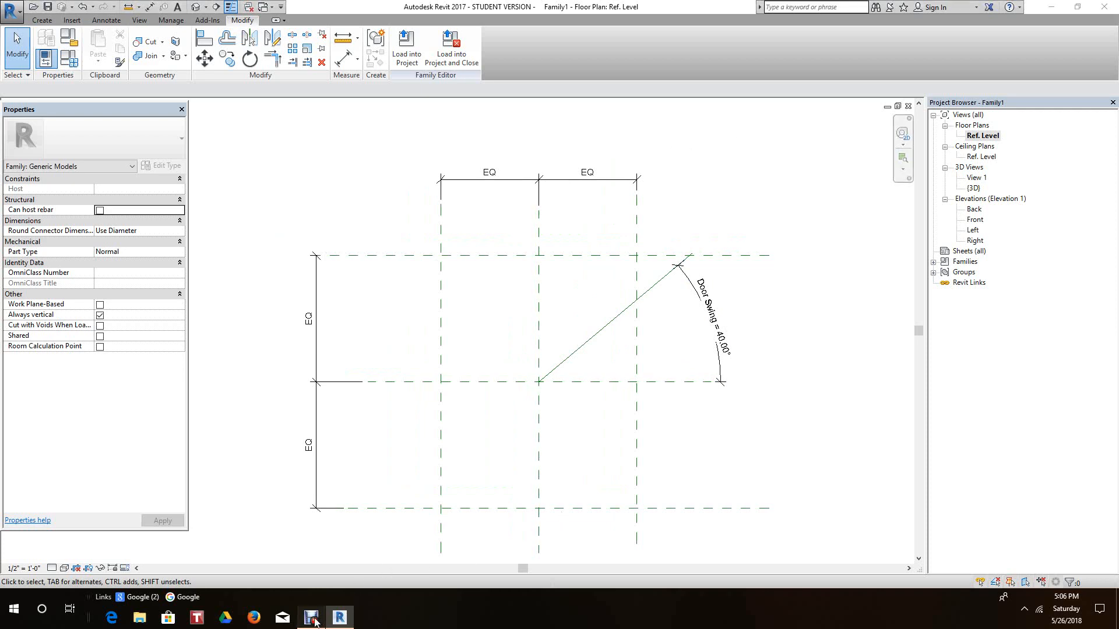